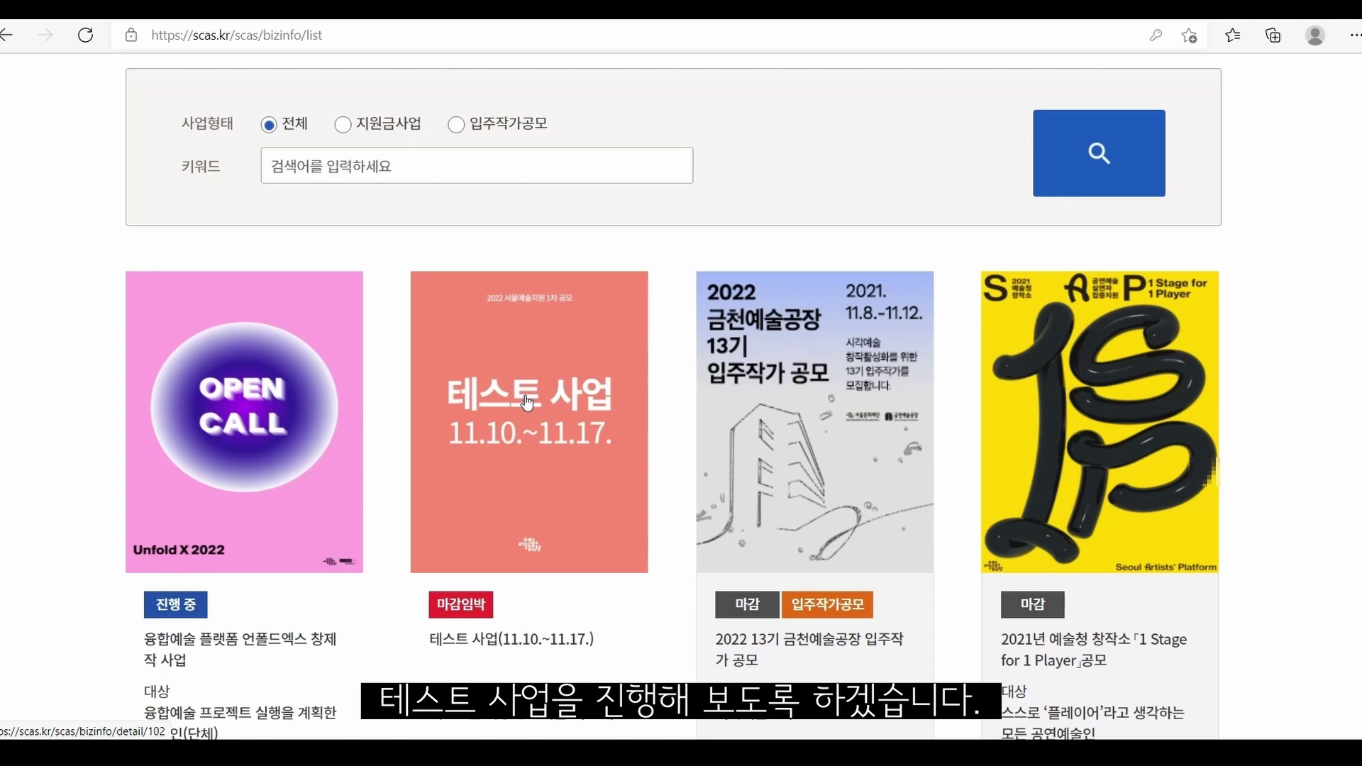
Open the 테스트 사업(11.10.~11.17.) listing and start a support application in the 연극 field.
click(526, 403)
scroll(525, 394, down, 5)
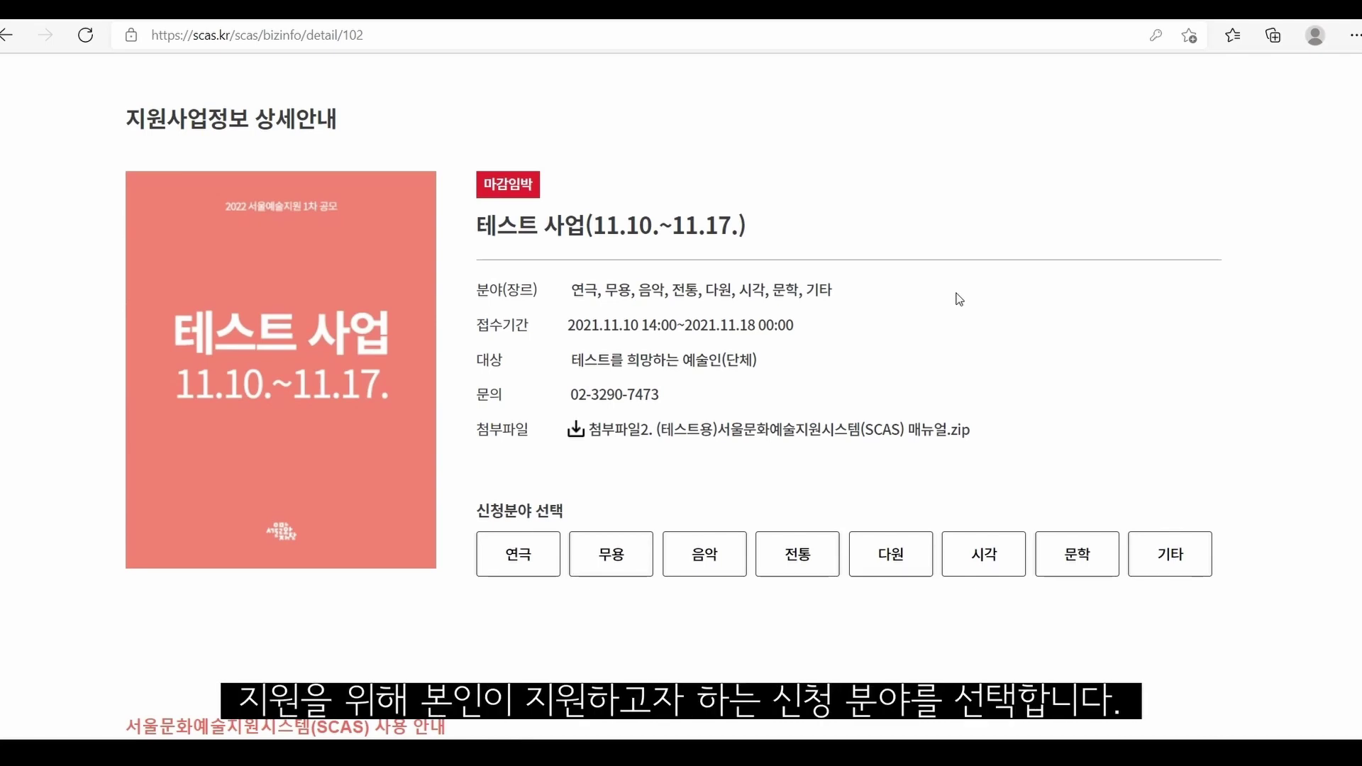
scroll(959, 298, down, 3)
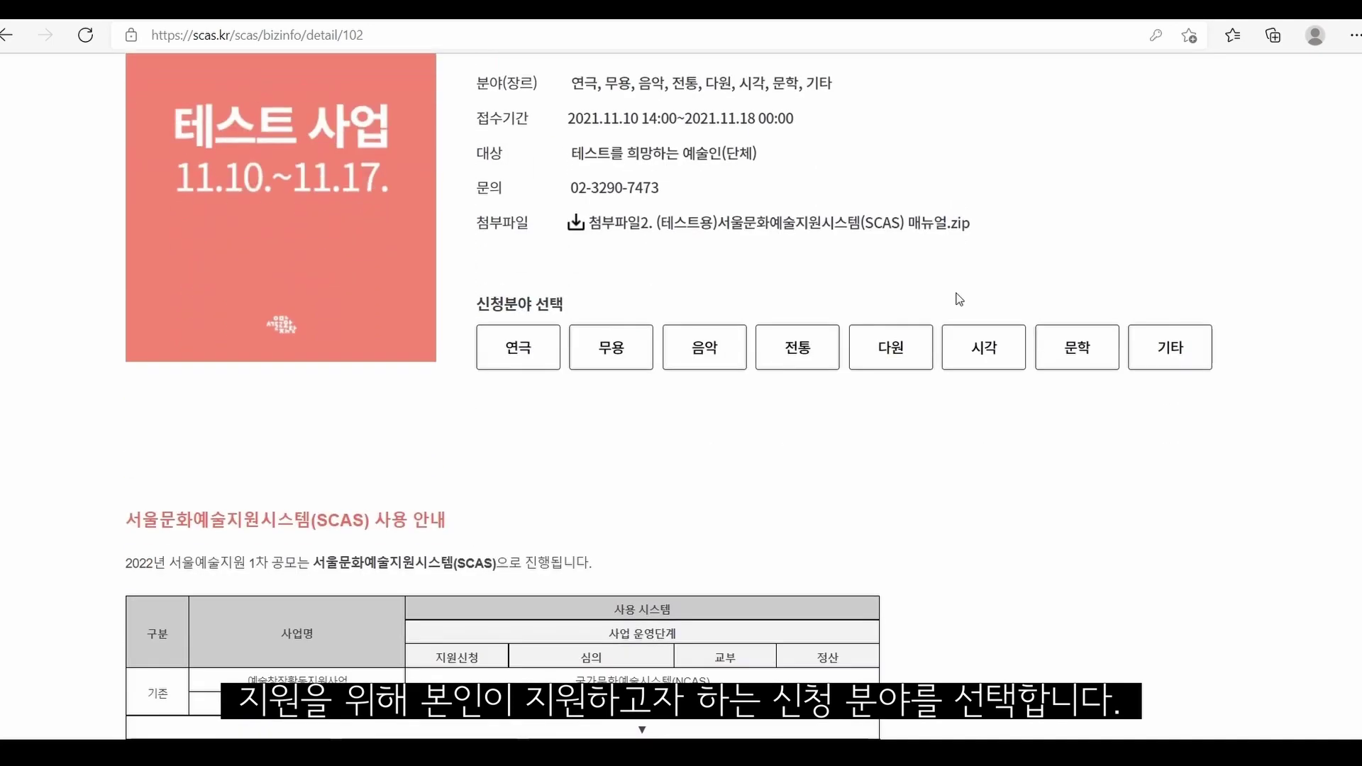
click(519, 354)
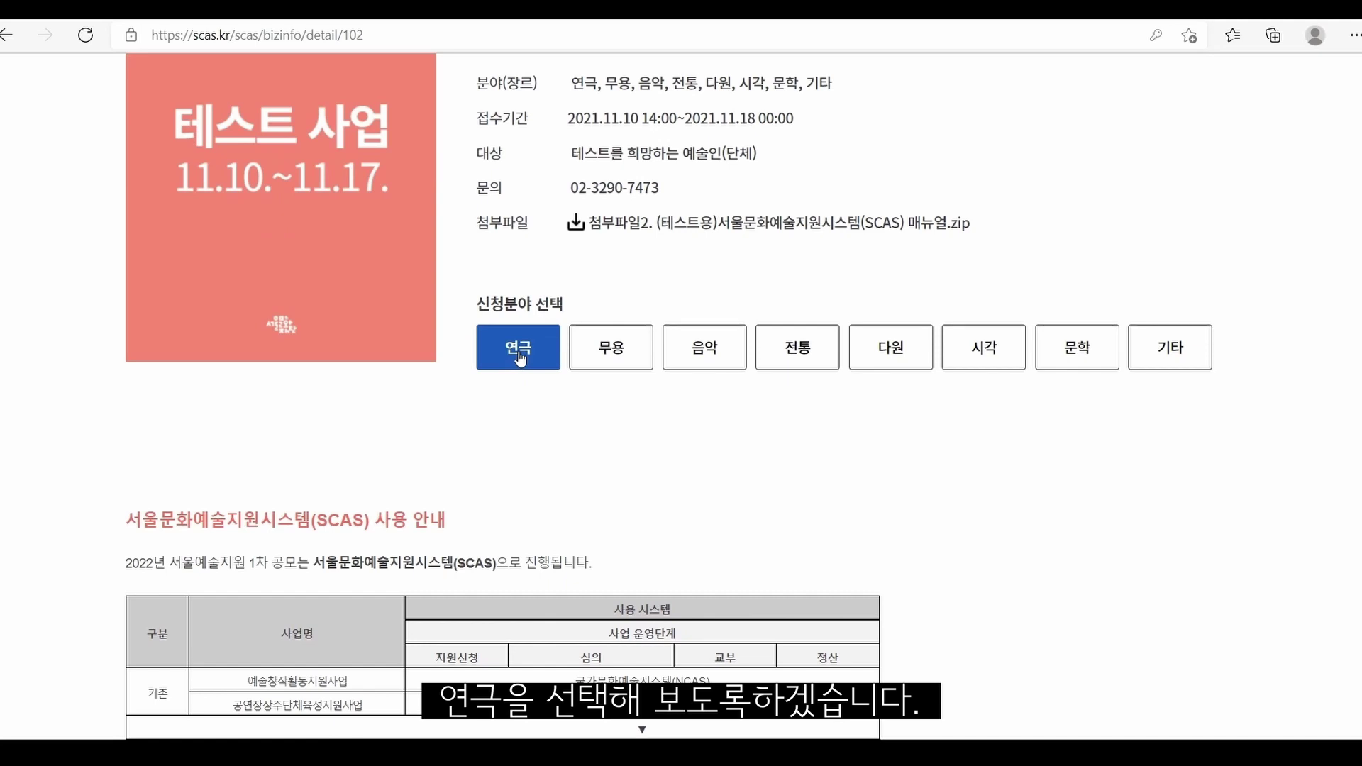
click(520, 360)
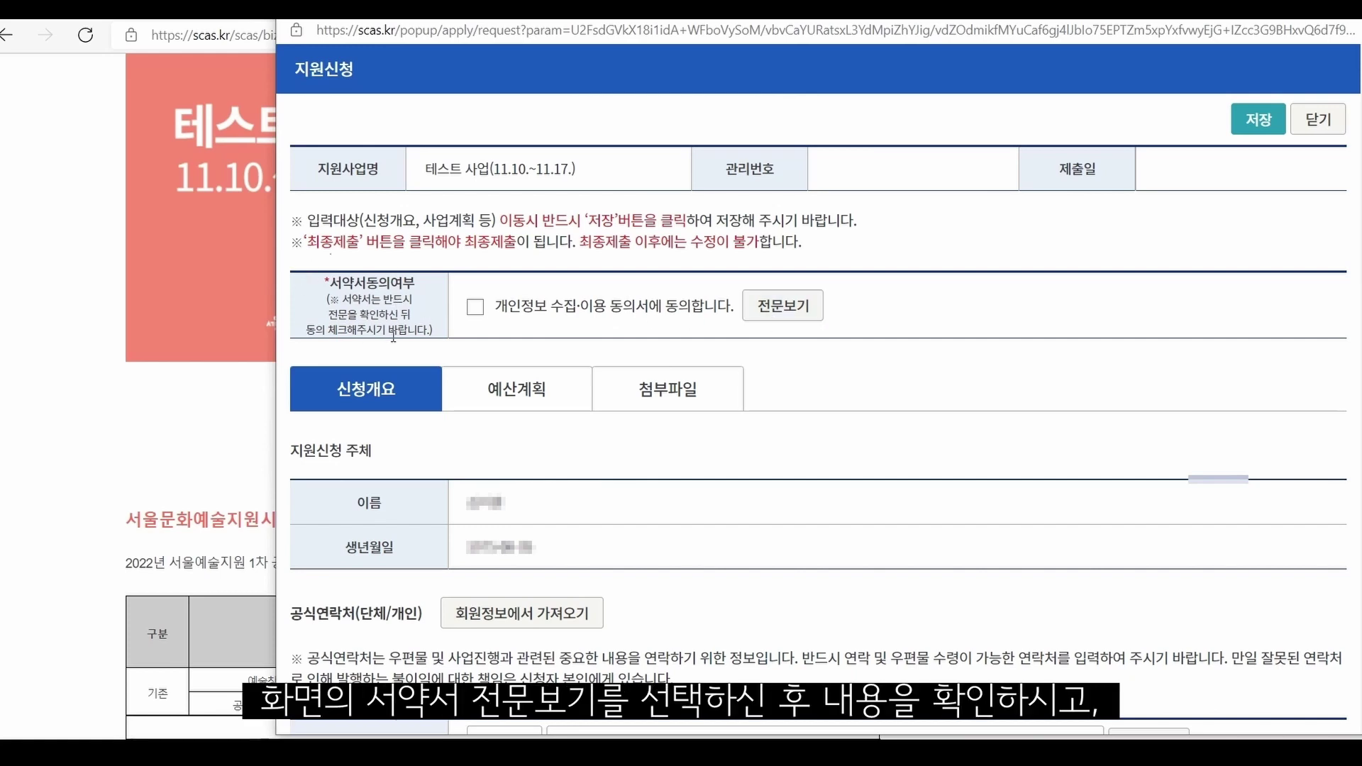
Review the full text of the 개인정보 수집·이용 동의서, agree to it in the application form, and close the text window.
click(804, 309)
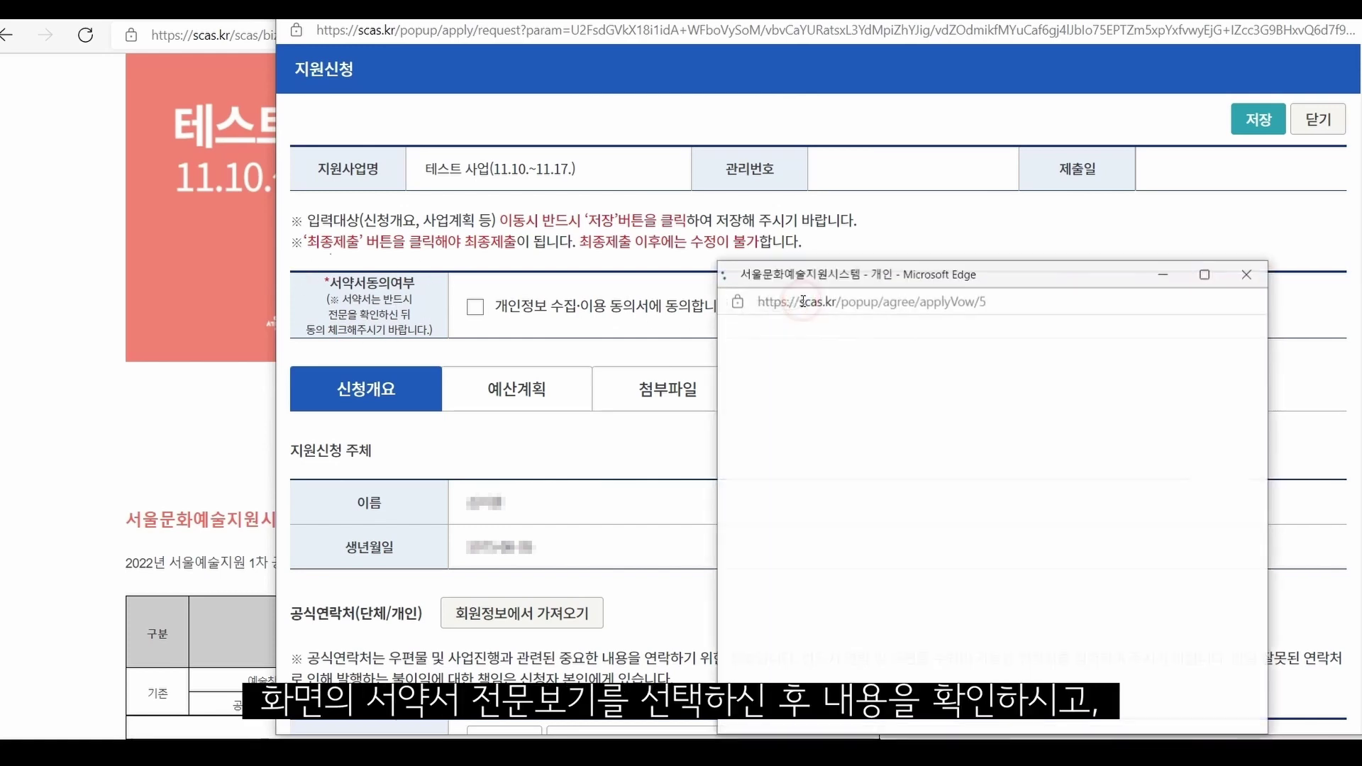
scroll(1044, 461, down, 2)
scroll(1044, 461, down, 10)
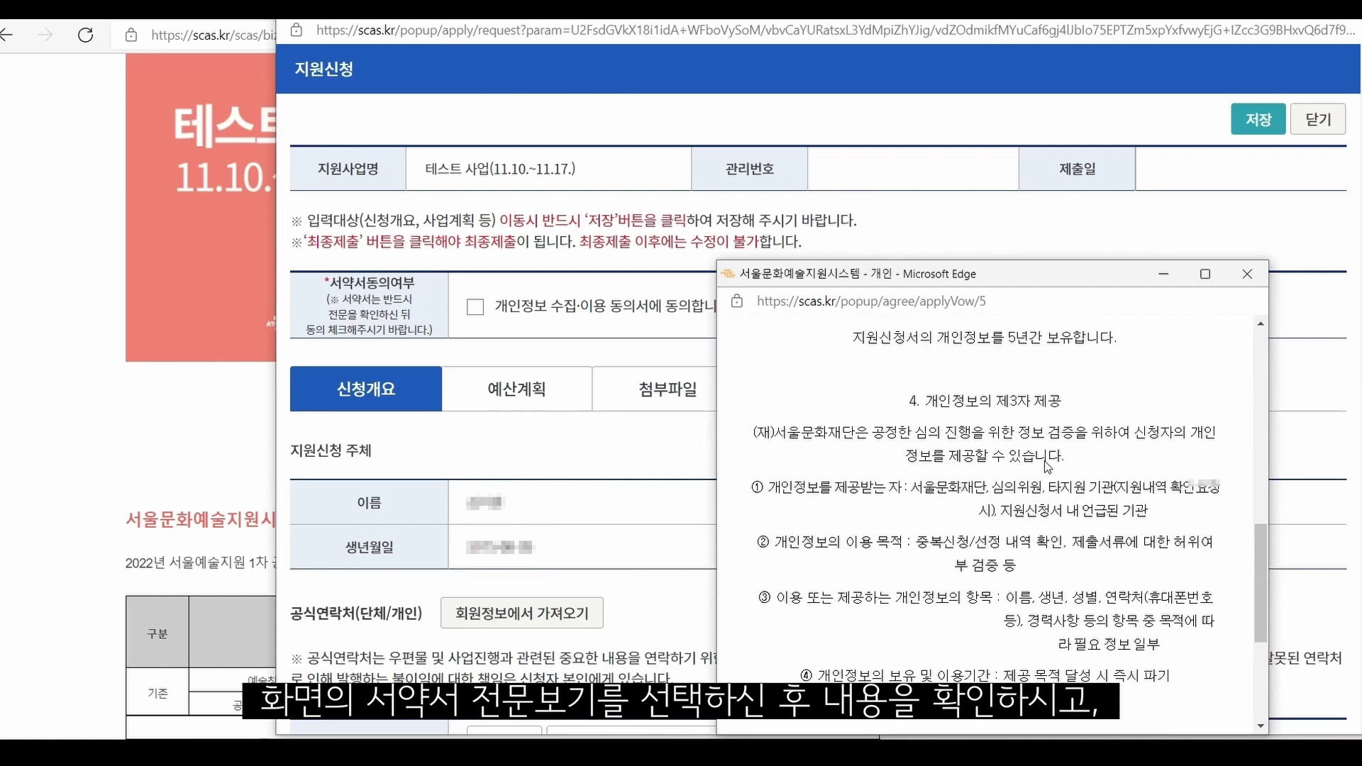
click(1259, 279)
click(475, 312)
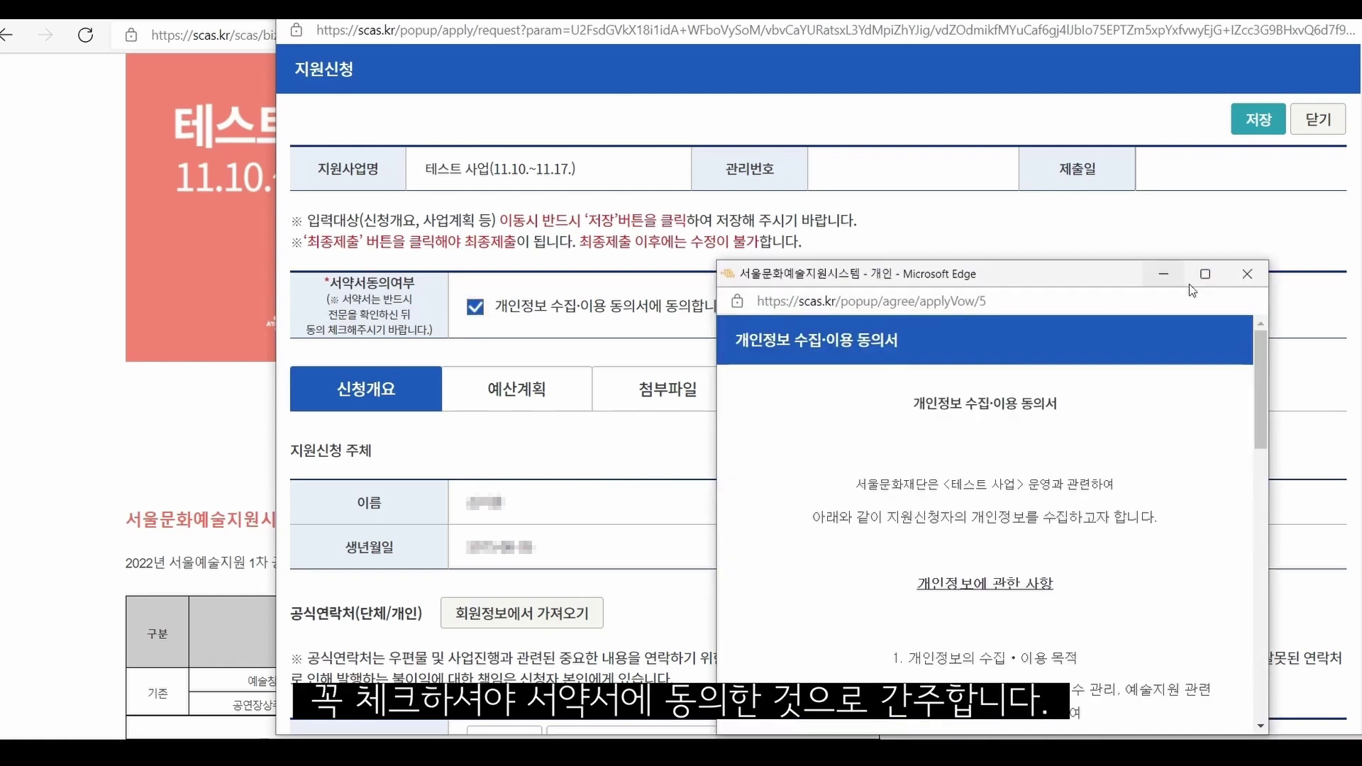
click(1259, 276)
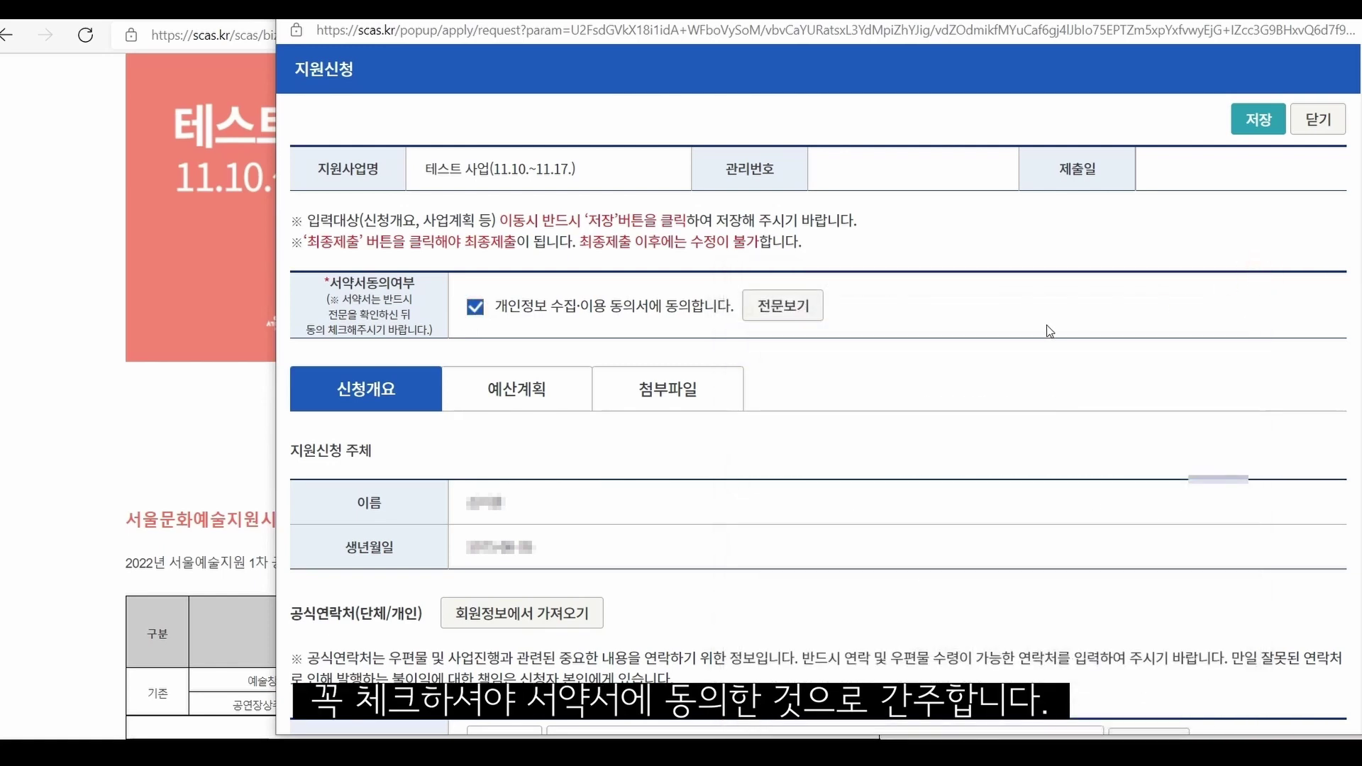
Fill in the applicant's official contact details (공식연락처) by importing them from the member information.
scroll(1049, 332, down, 3)
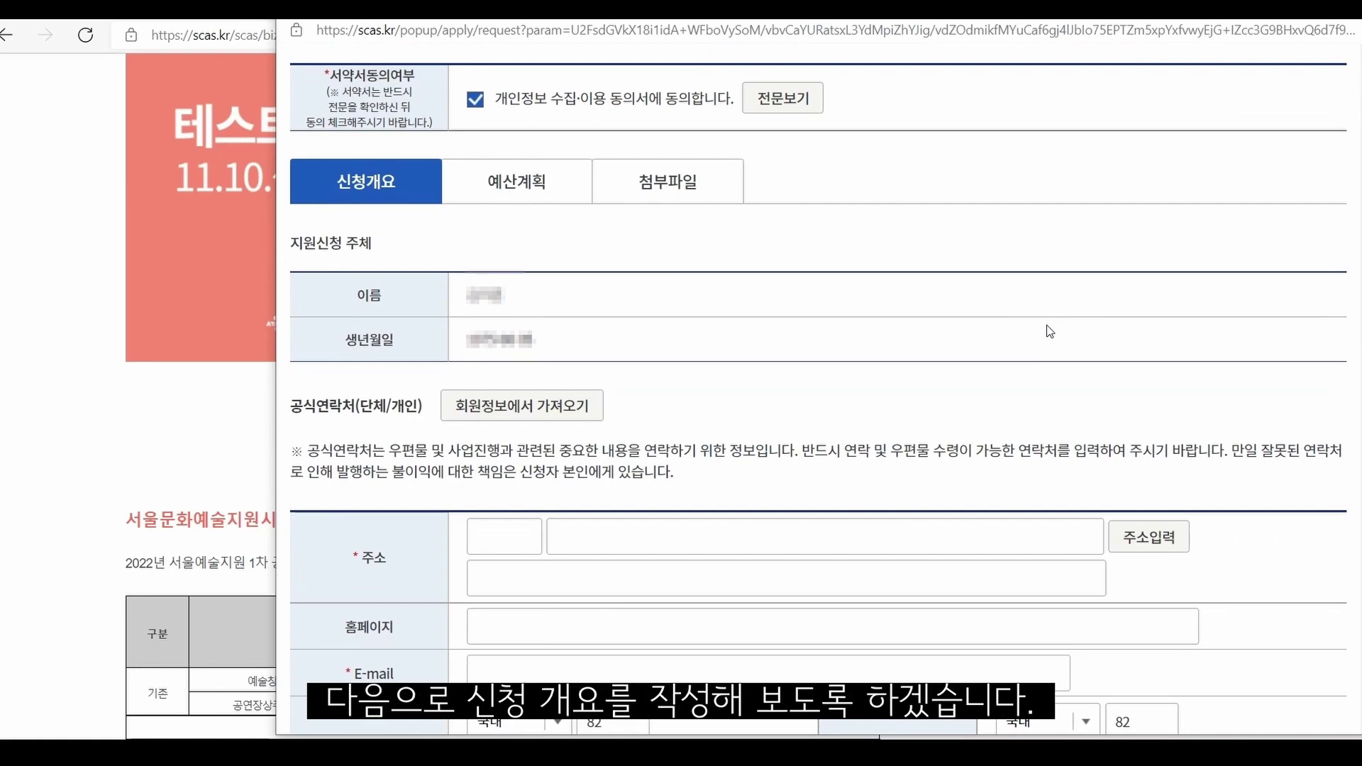
scroll(1049, 331, down, 2)
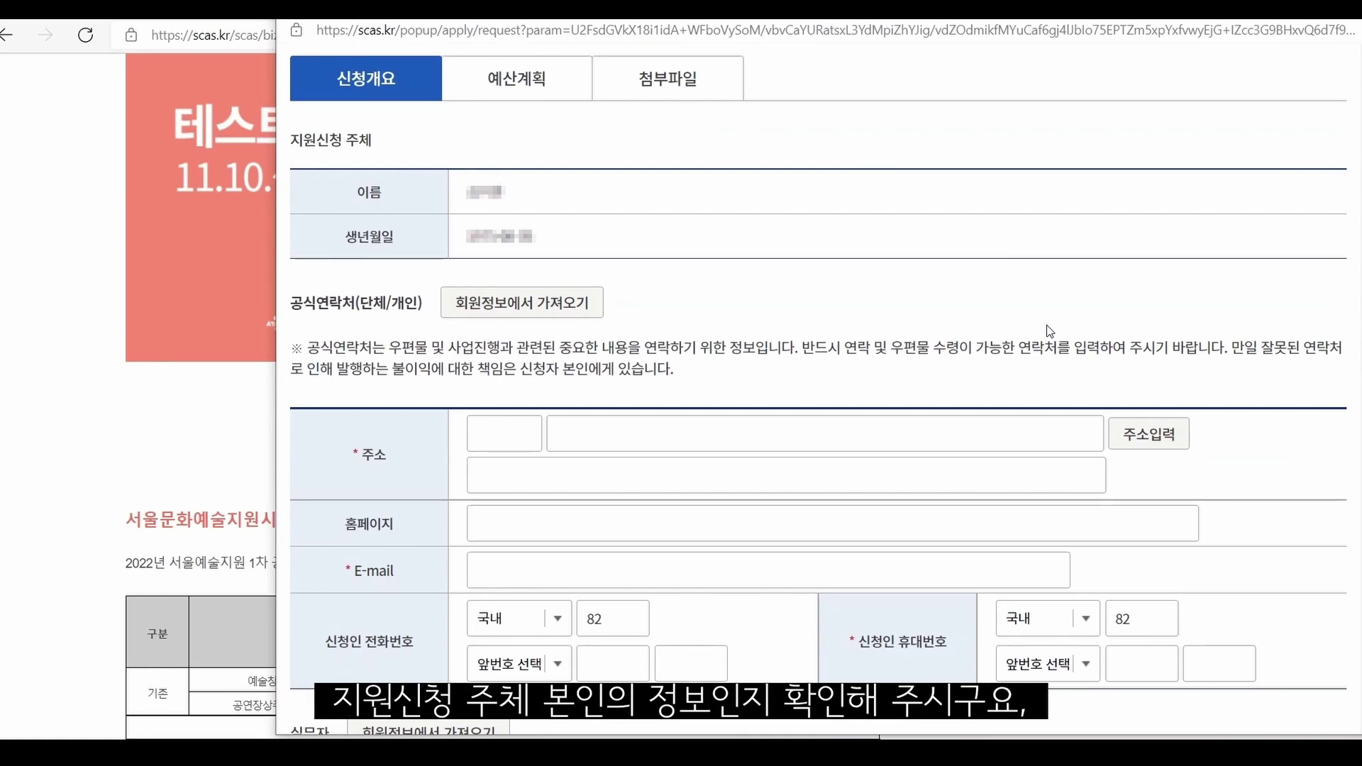
scroll(1049, 331, down, 2)
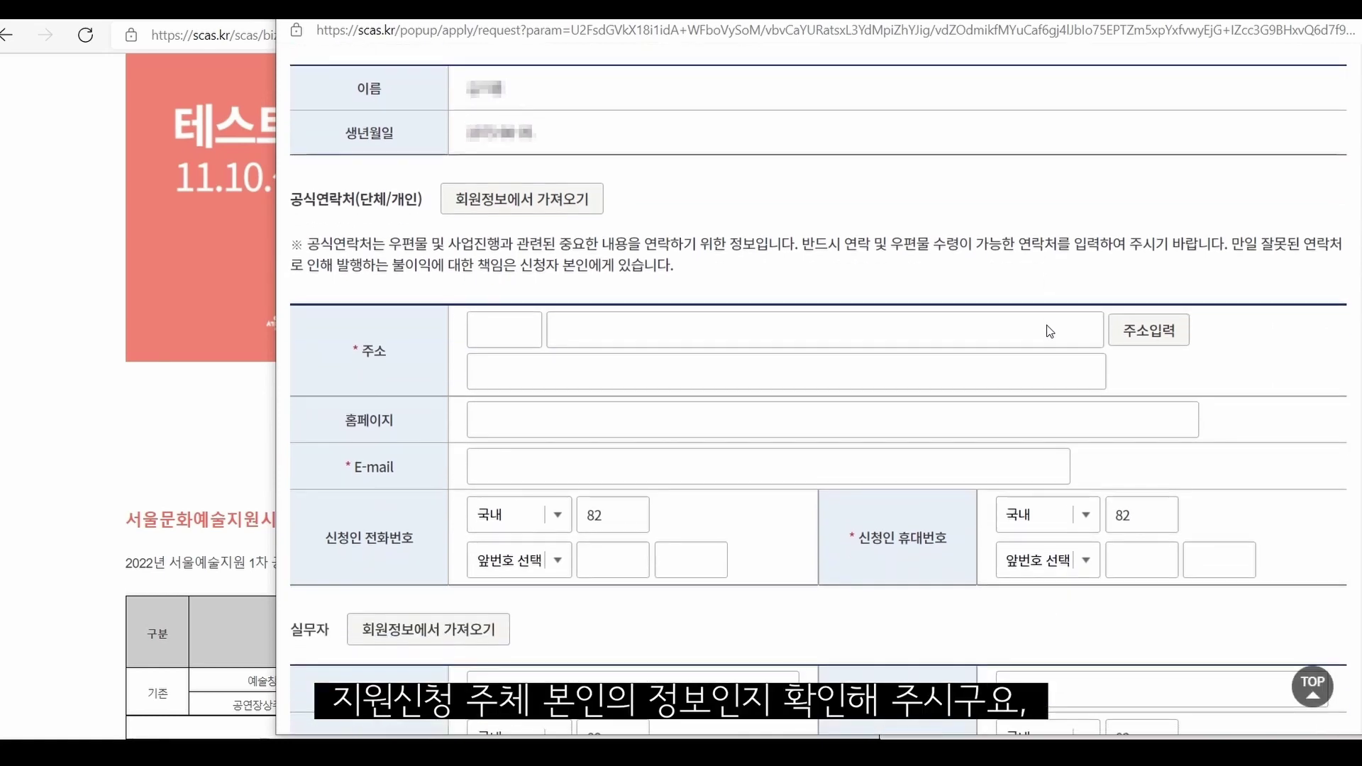
click(542, 202)
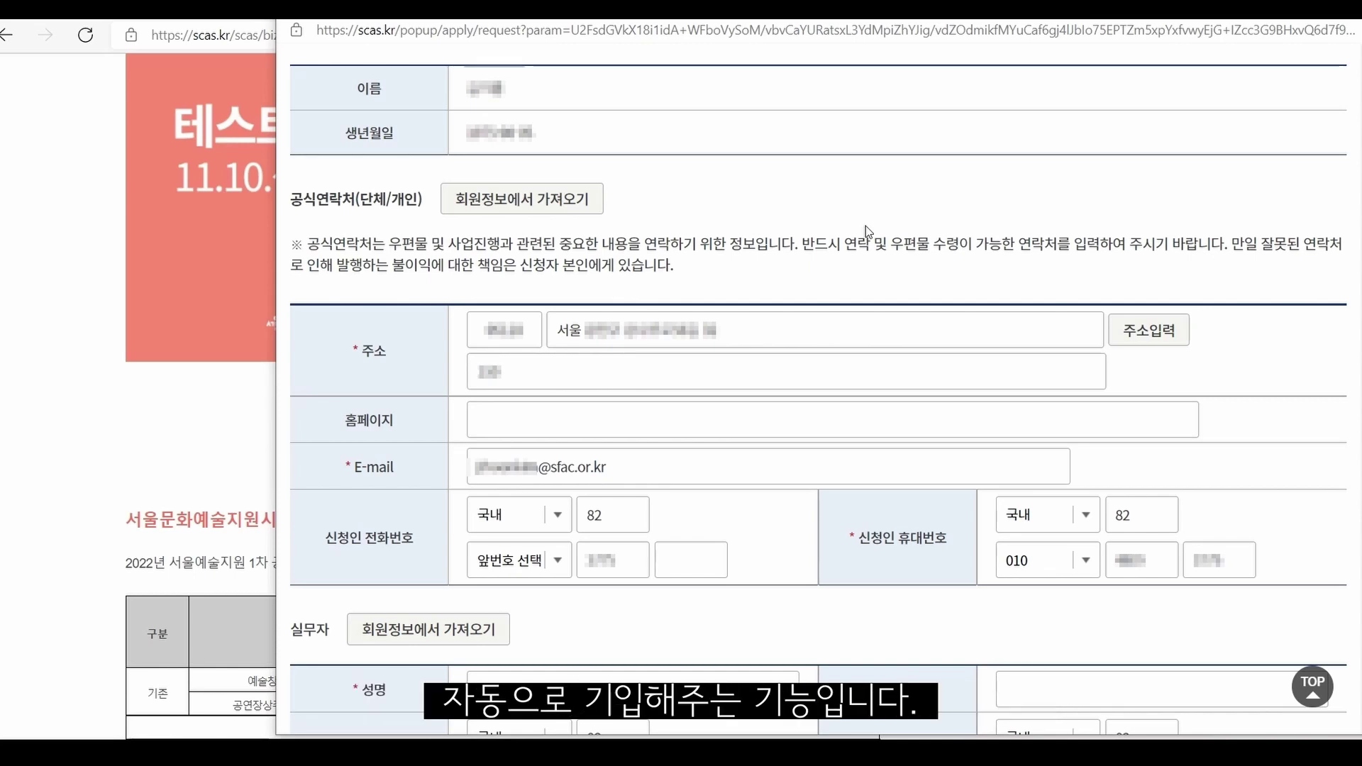
Import the 실무자 details from the member information and enter 대표/본인 as the 직위/관계.
scroll(865, 226, down, 2)
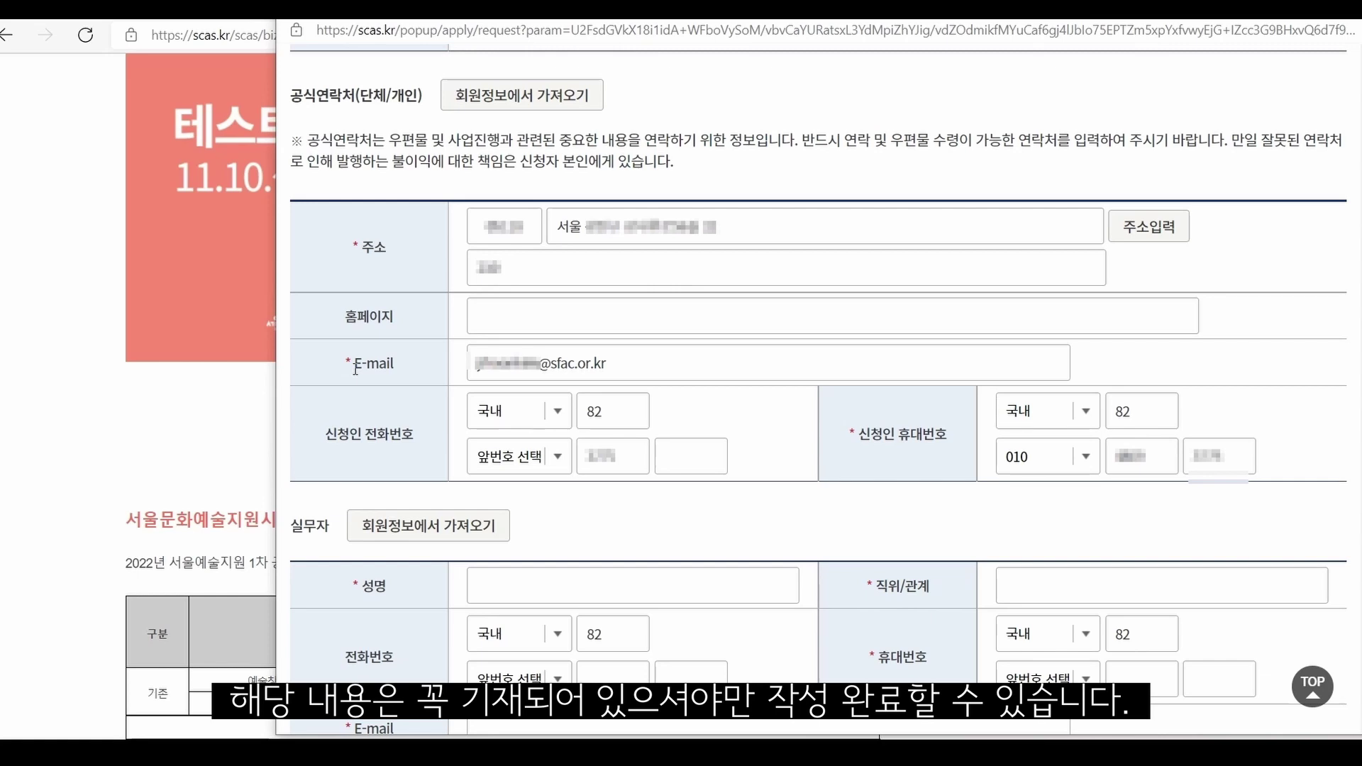
scroll(356, 369, down, 3)
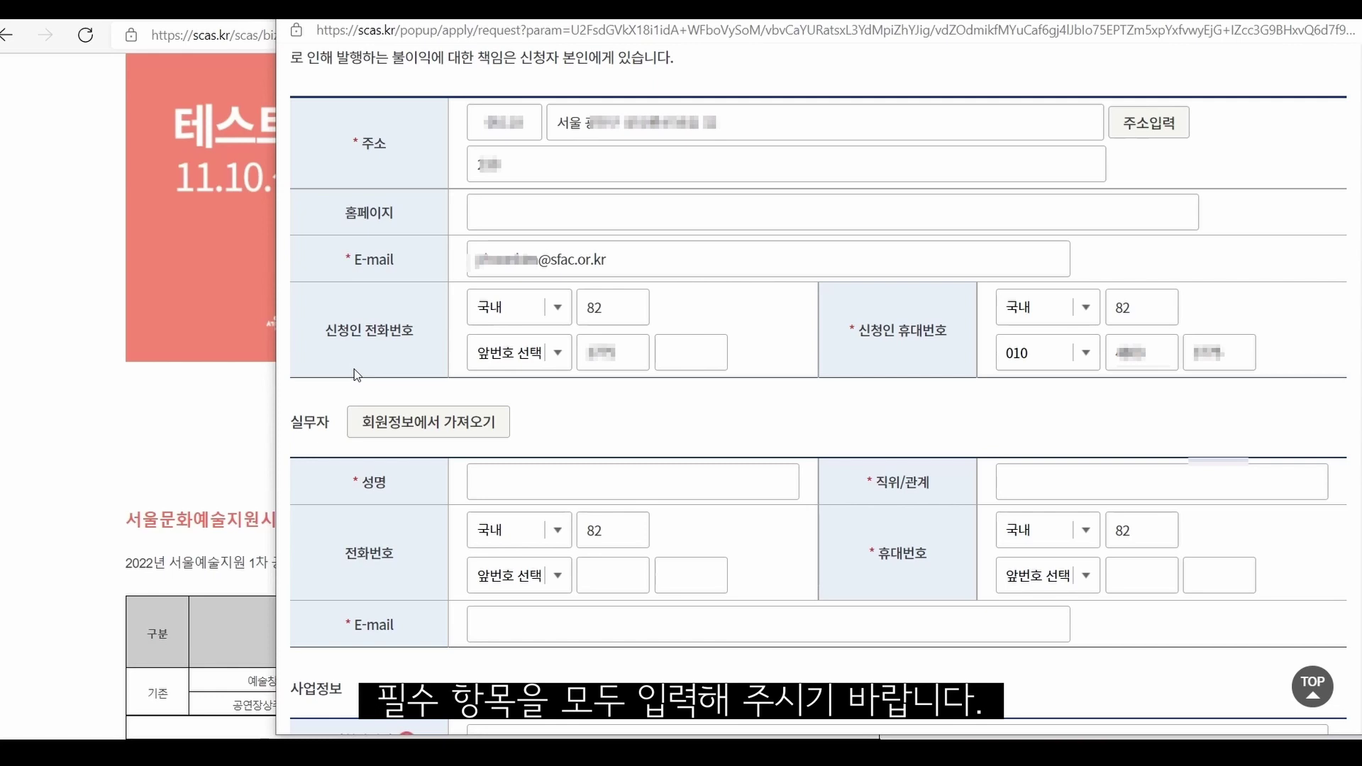
scroll(355, 369, down, 3)
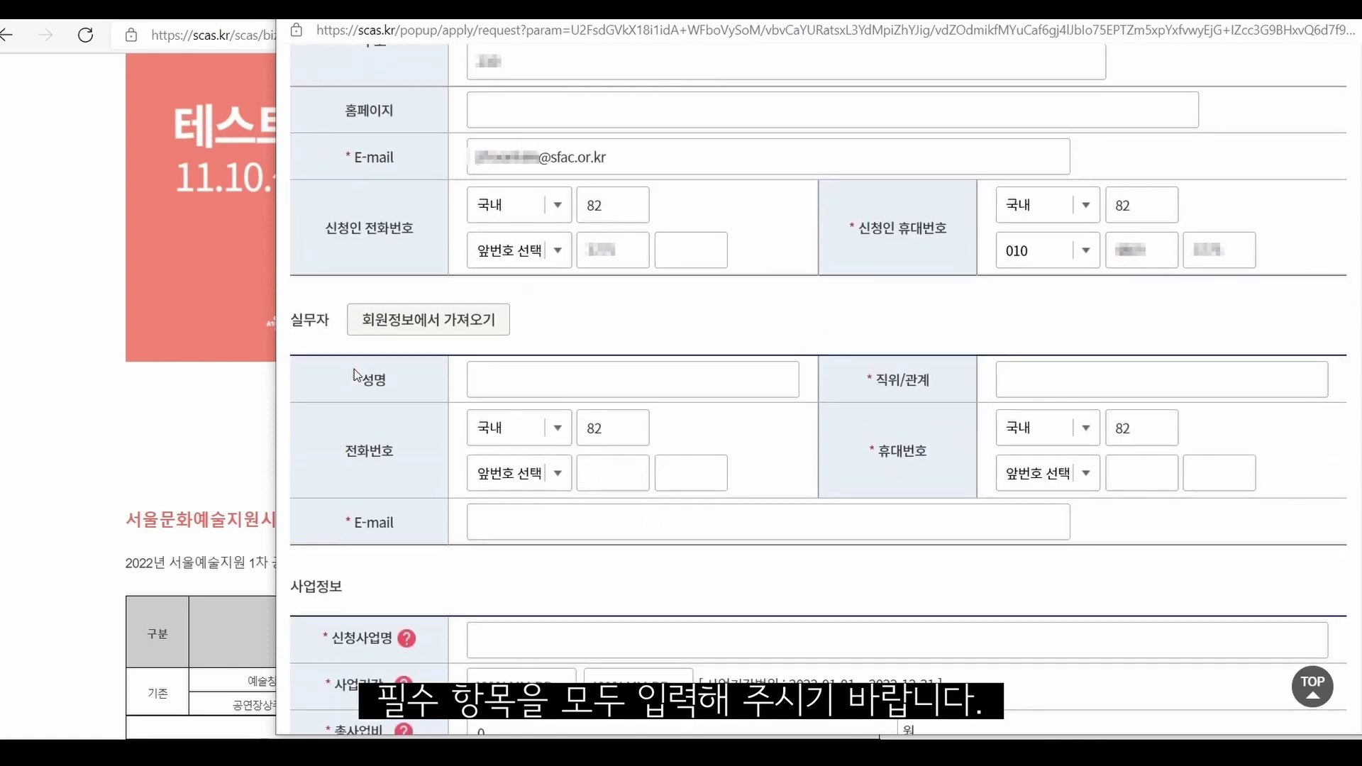
click(404, 325)
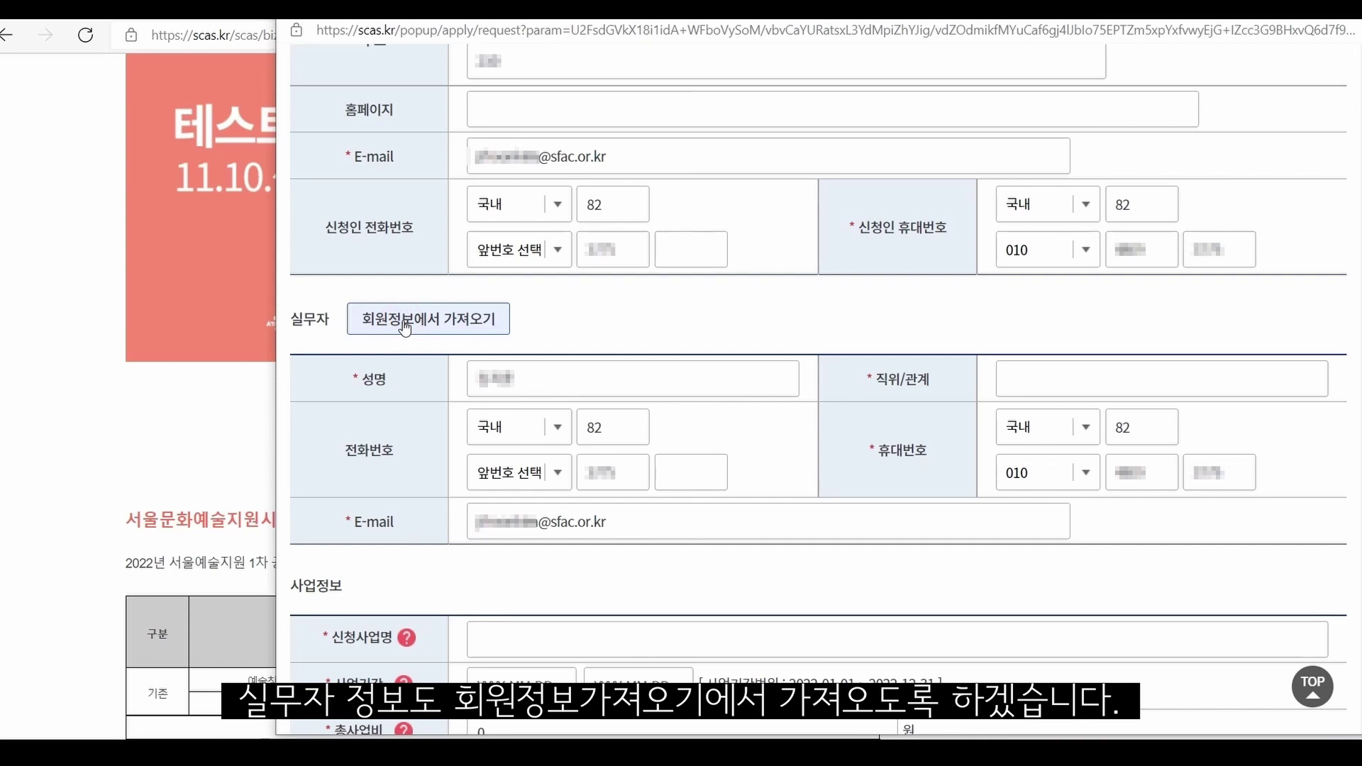
click(1037, 384)
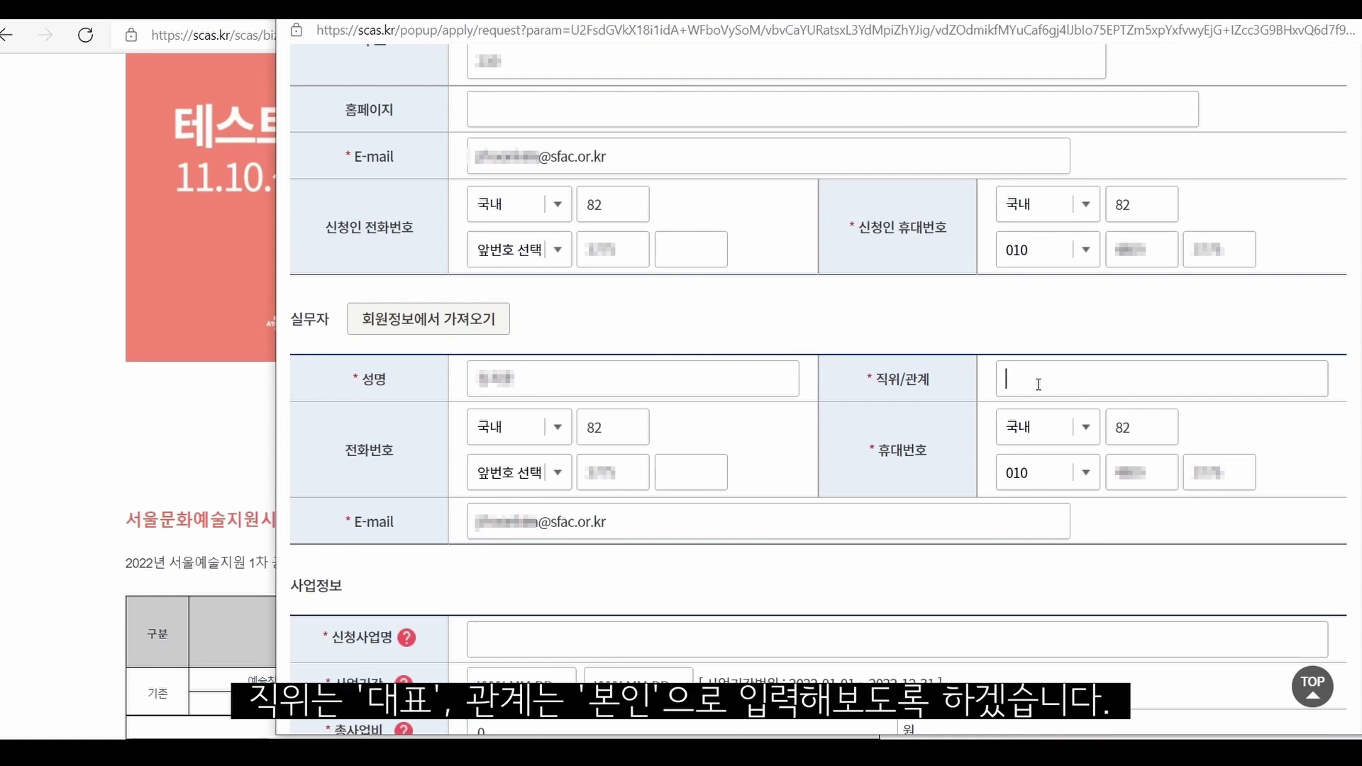
text(대표/본인)
Enter 창작극 <친정엄마> 공연 as the 신청사업명 in the 사업정보 section.
scroll(1038, 383, down, 4)
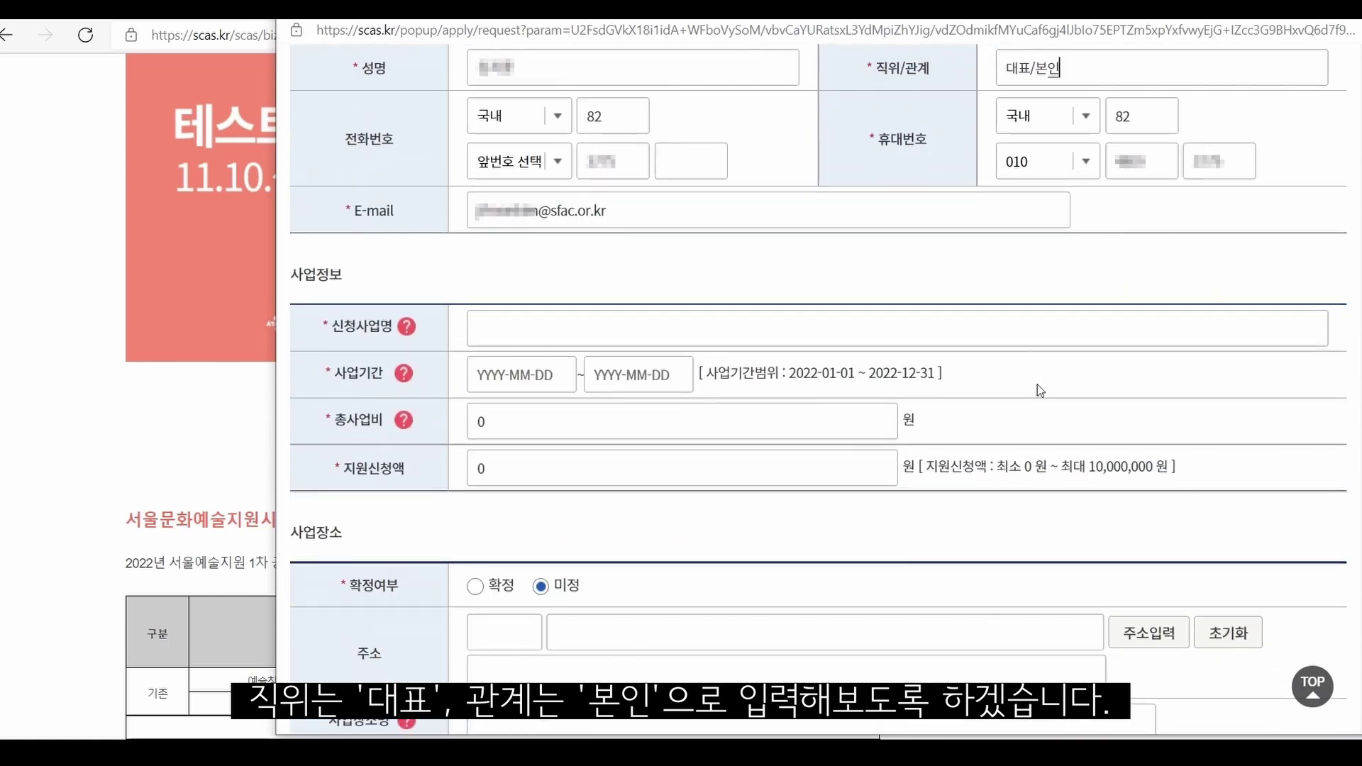
scroll(1037, 384, down, 1)
scroll(722, 241, up, 1)
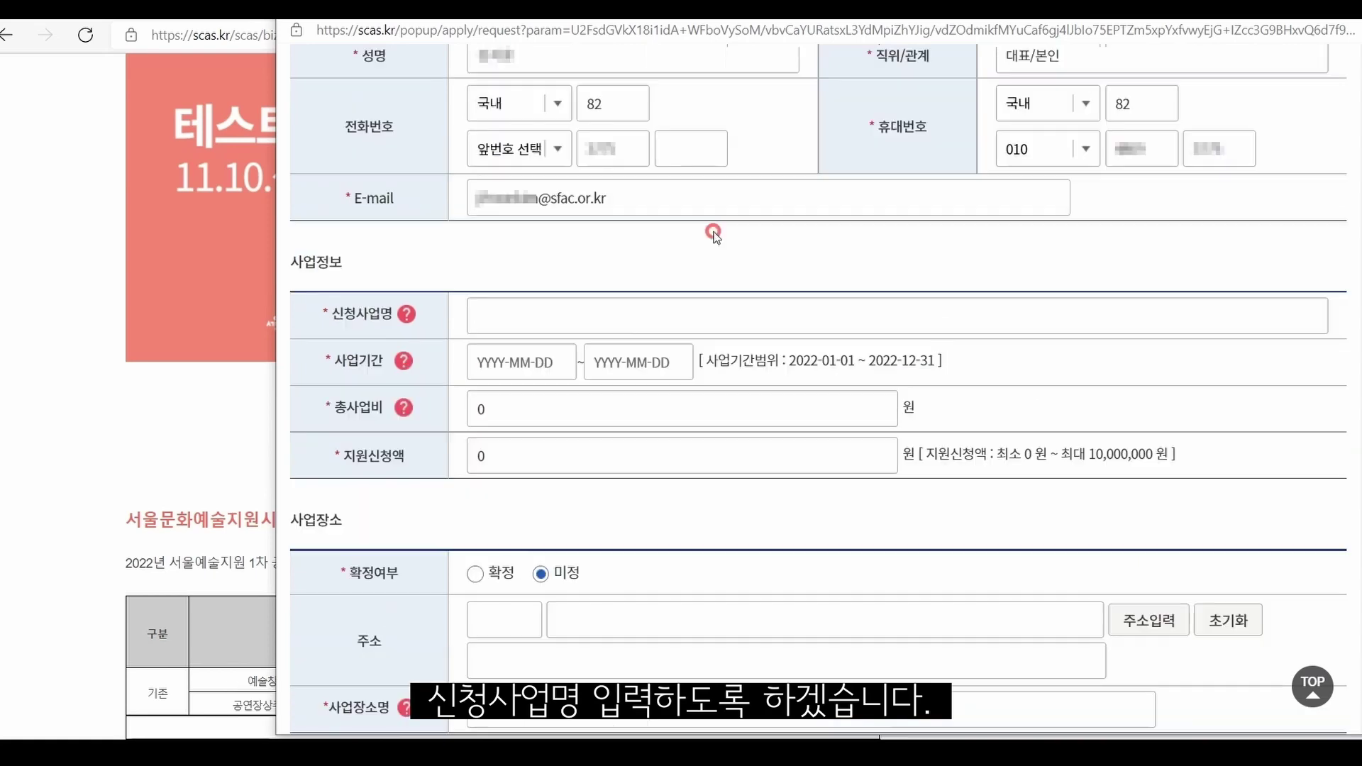
click(652, 324)
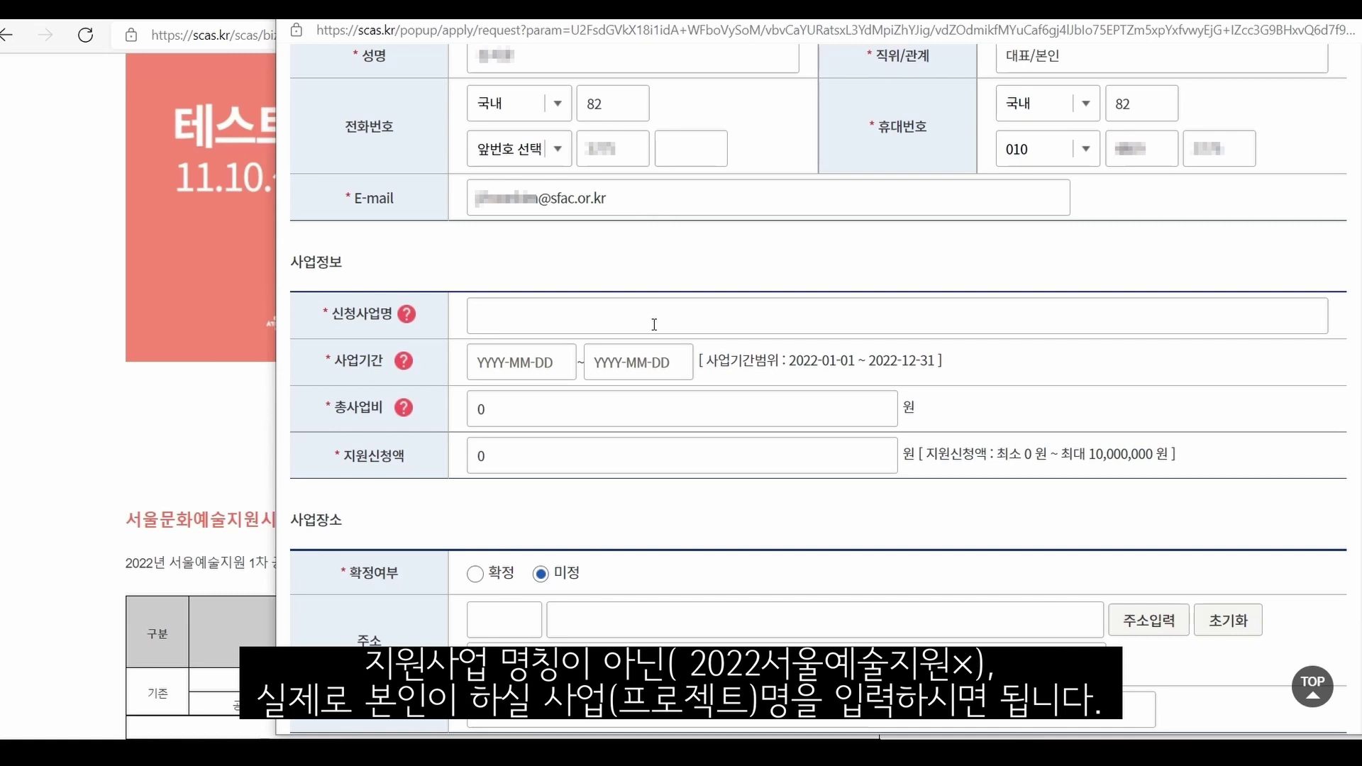
click(653, 324)
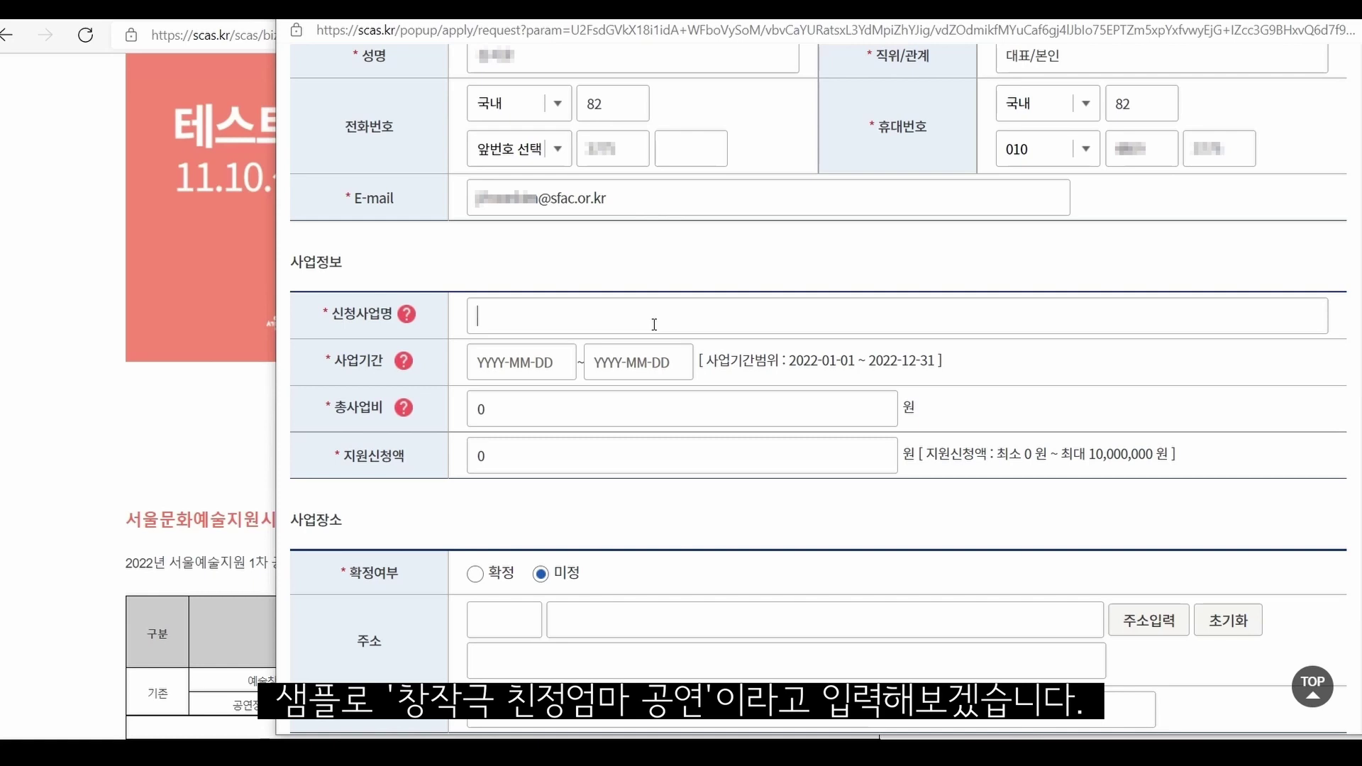
text(창작극)
text( ㅊ)
text(친정엄ㅂ)
text(ㅏ)
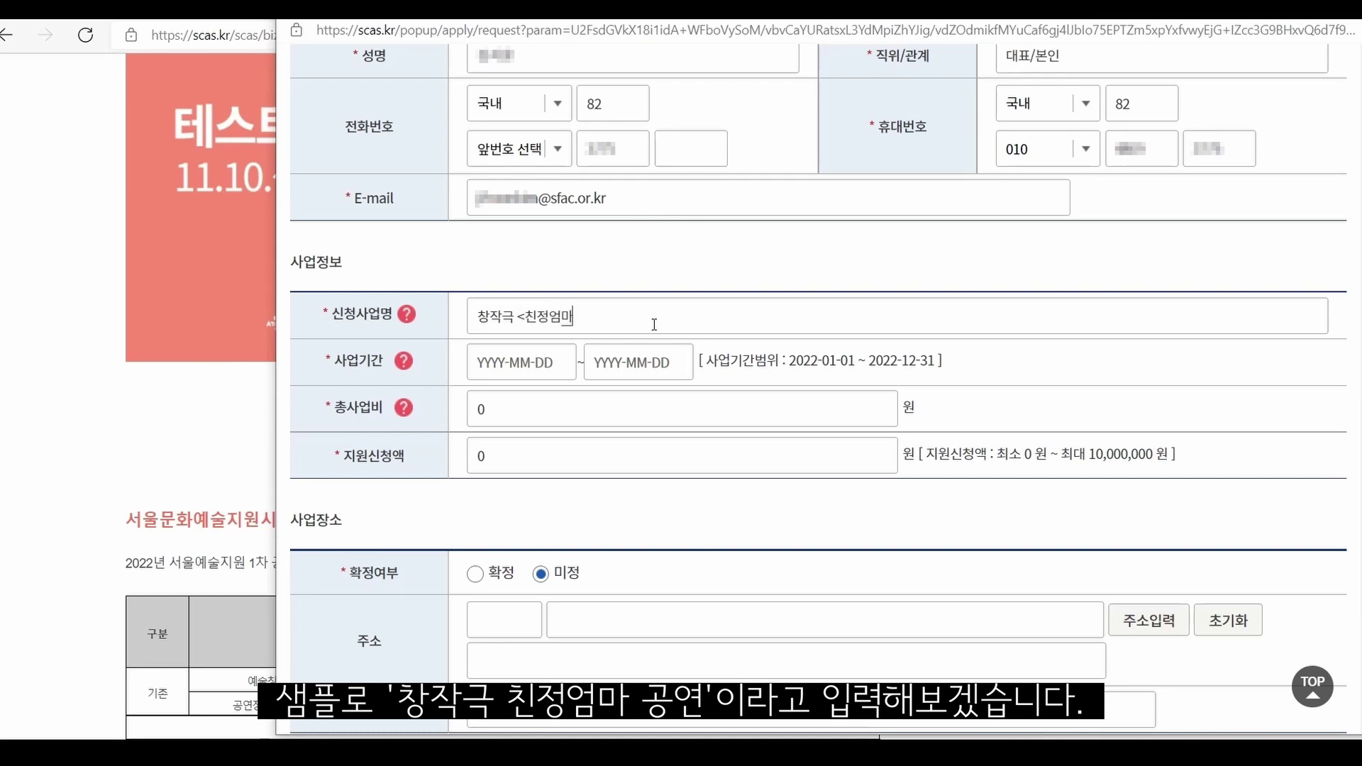
text(> 공연)
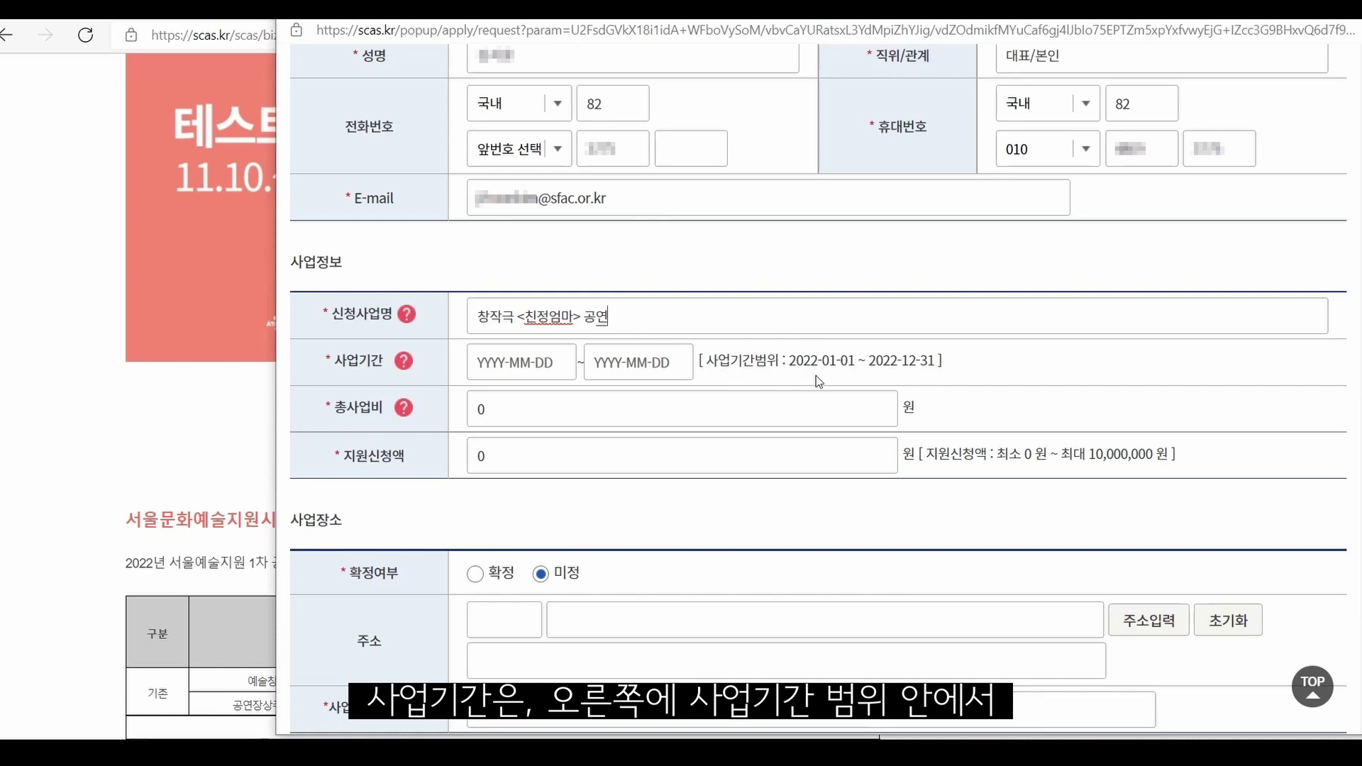
Set the project period (사업기간) from 2022-05-01 to 2022-07-31.
click(566, 365)
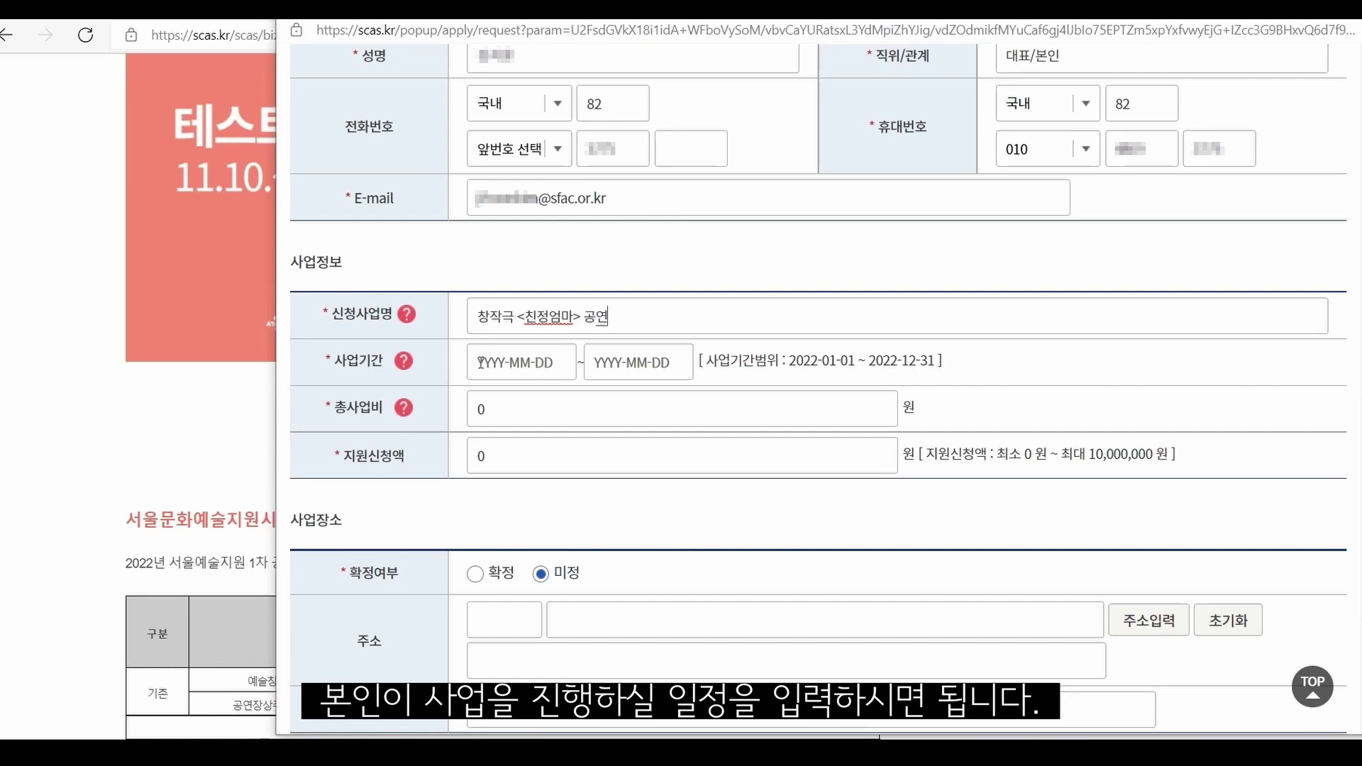
text(20)
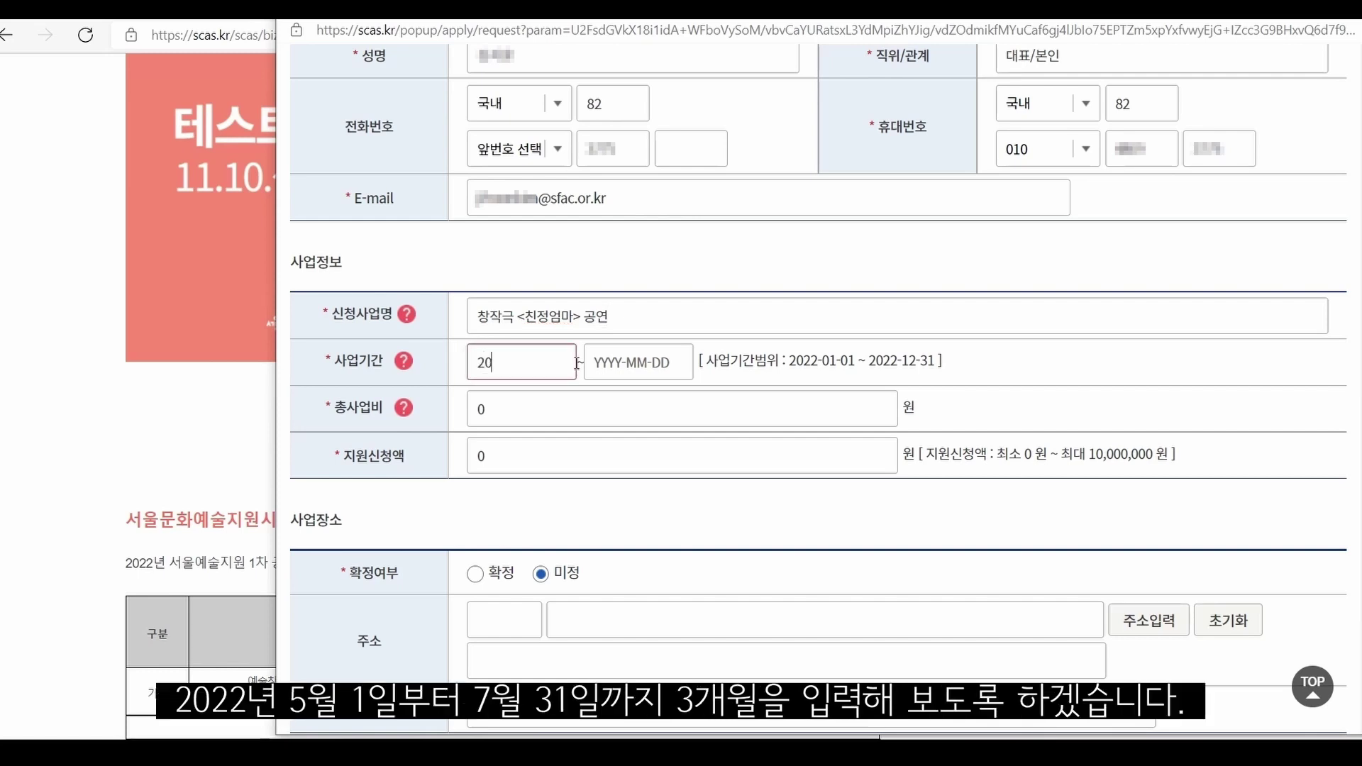
text(22-05-01)
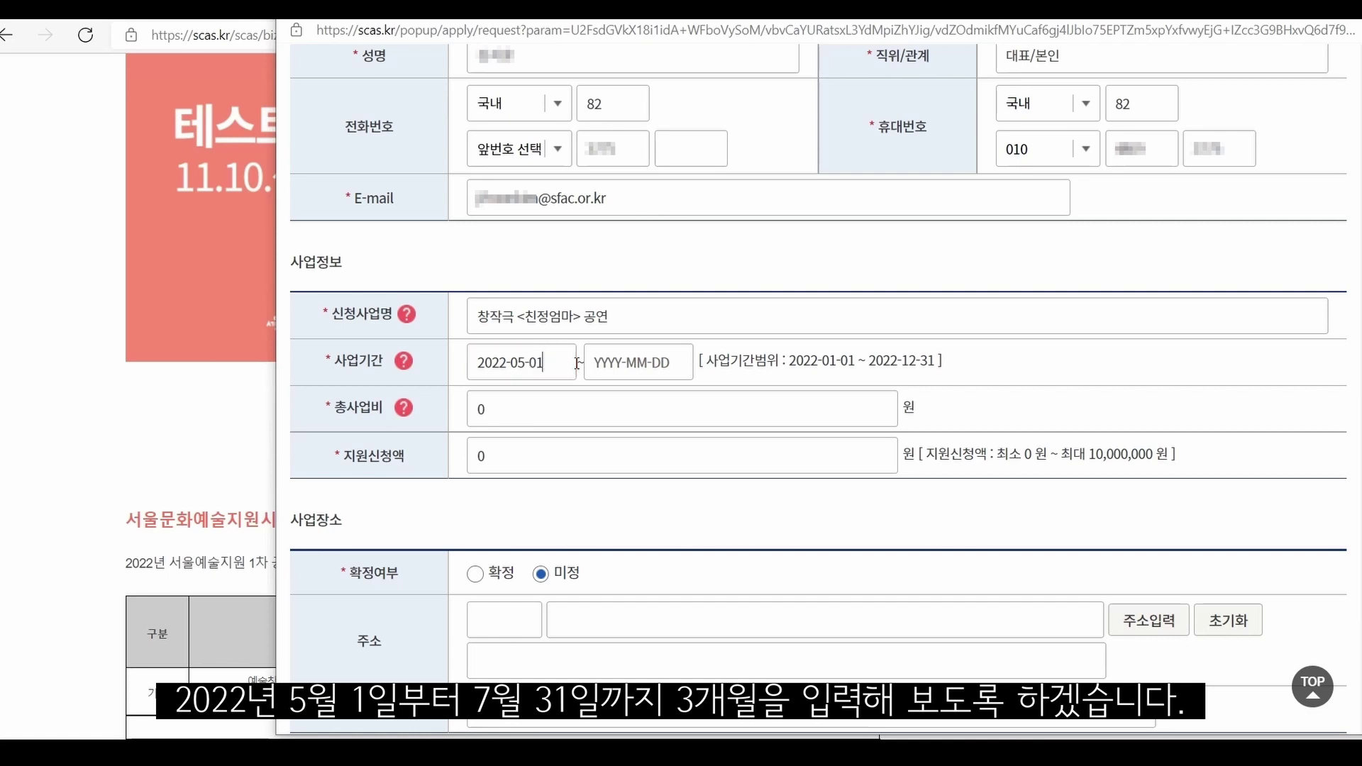
click(686, 371)
text(2022)
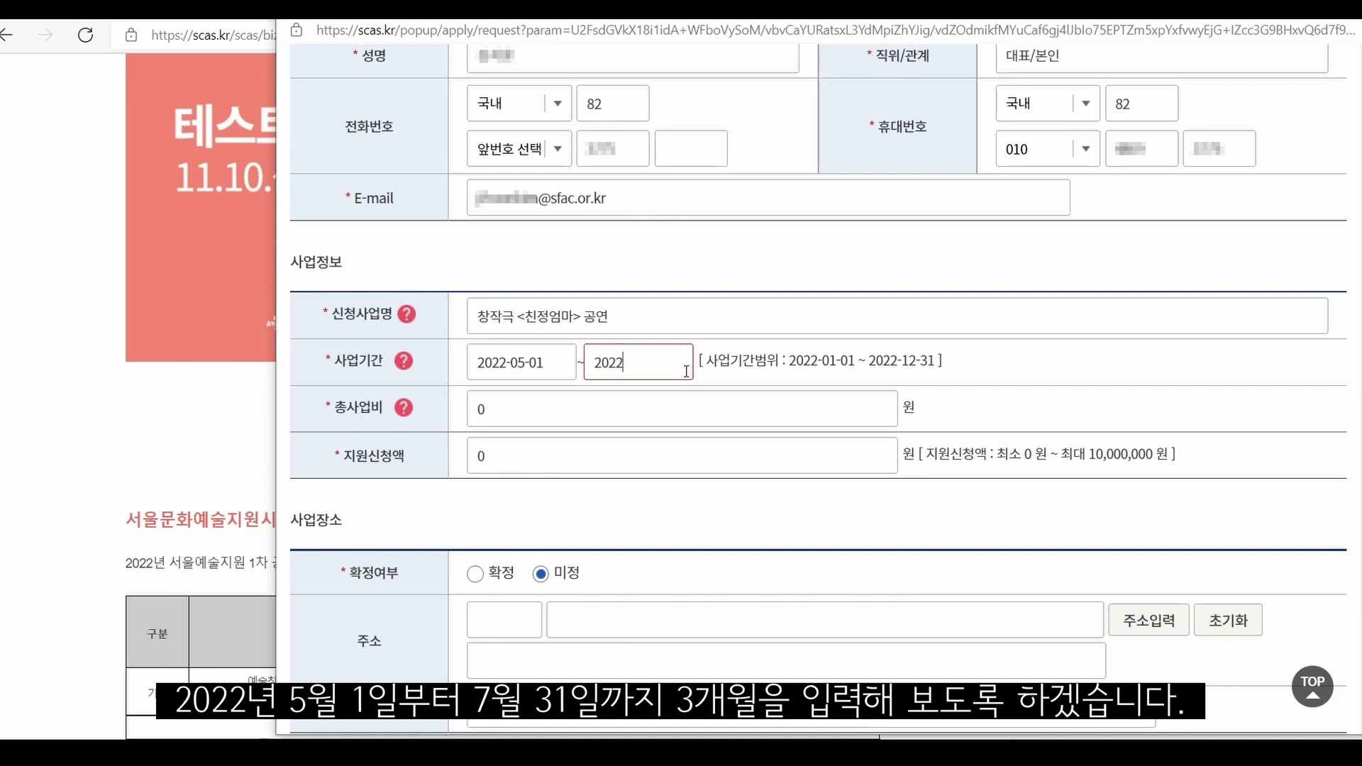
text(-07-31)
Set the total project cost (총사업비) to 20,000,000 won.
click(632, 415)
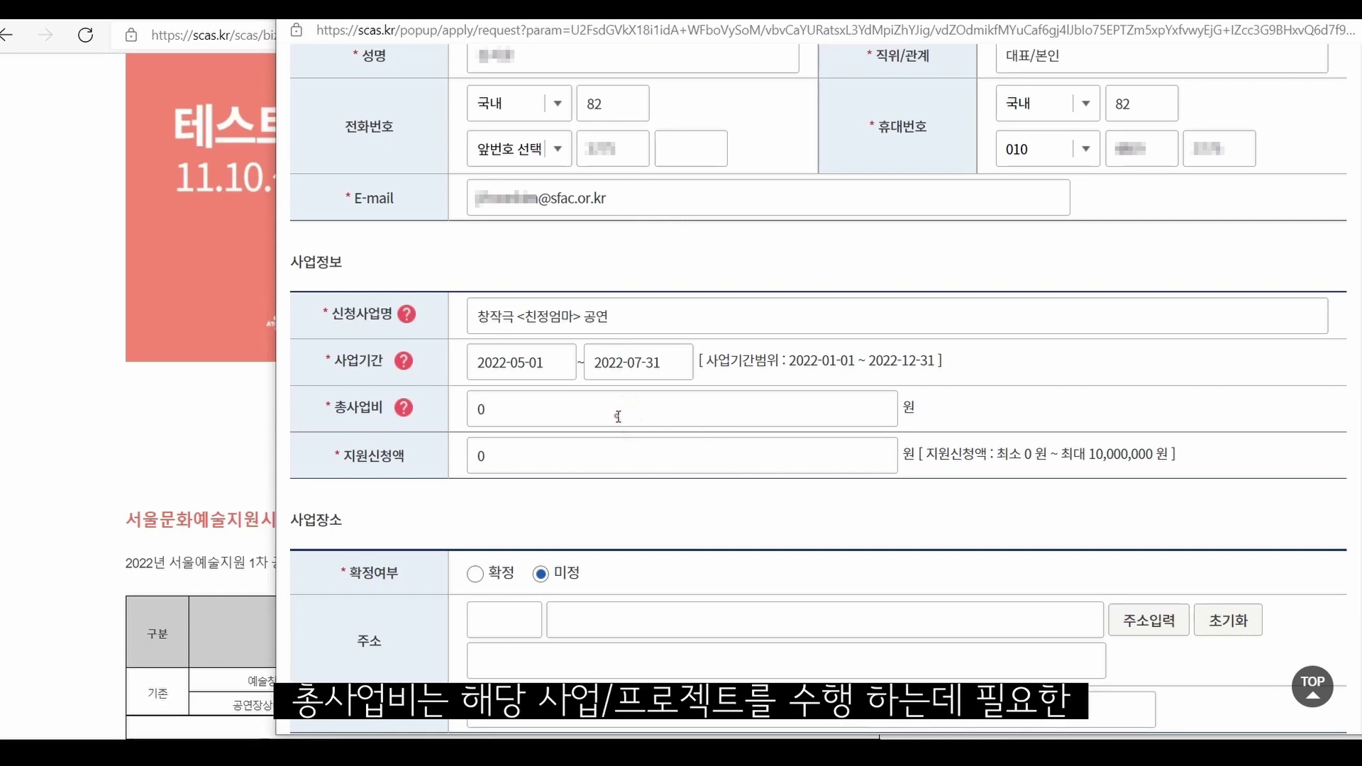
drag(617, 415, 468, 426)
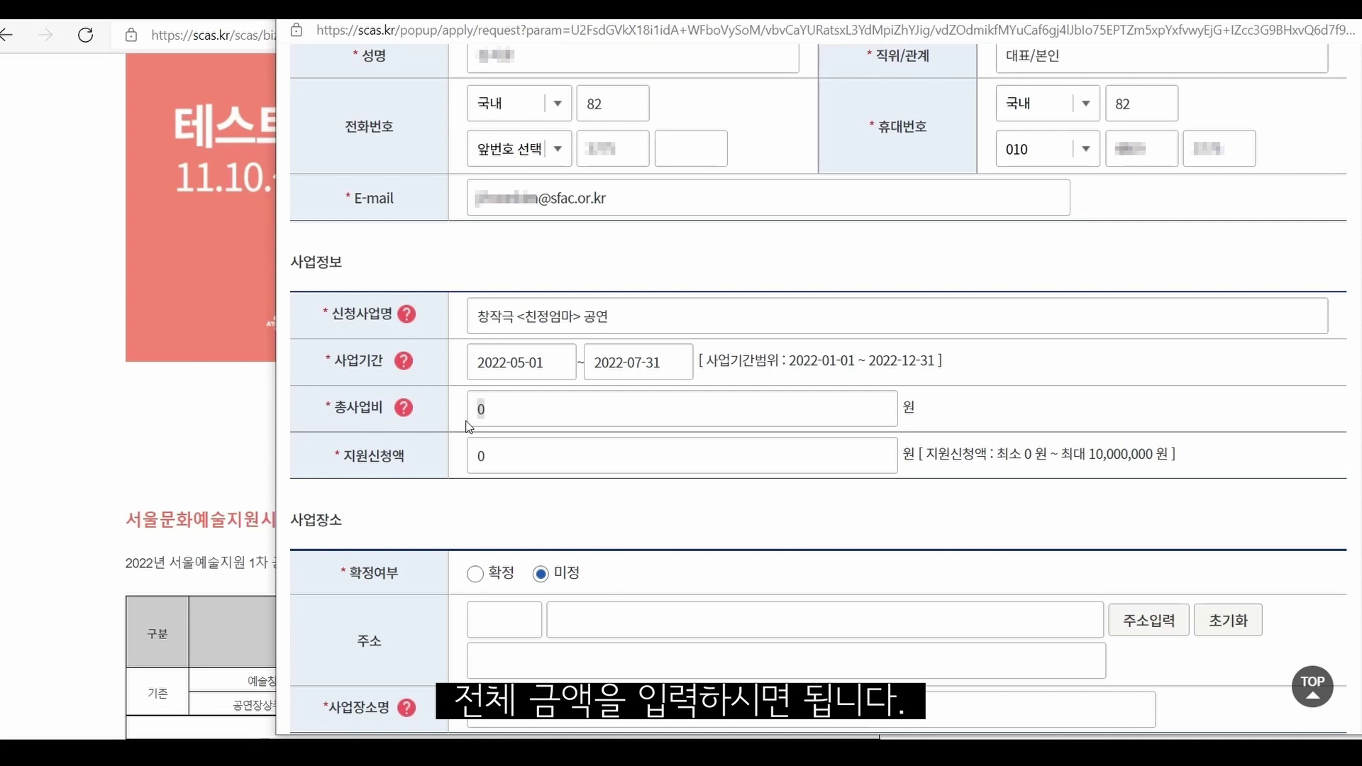
text(2)
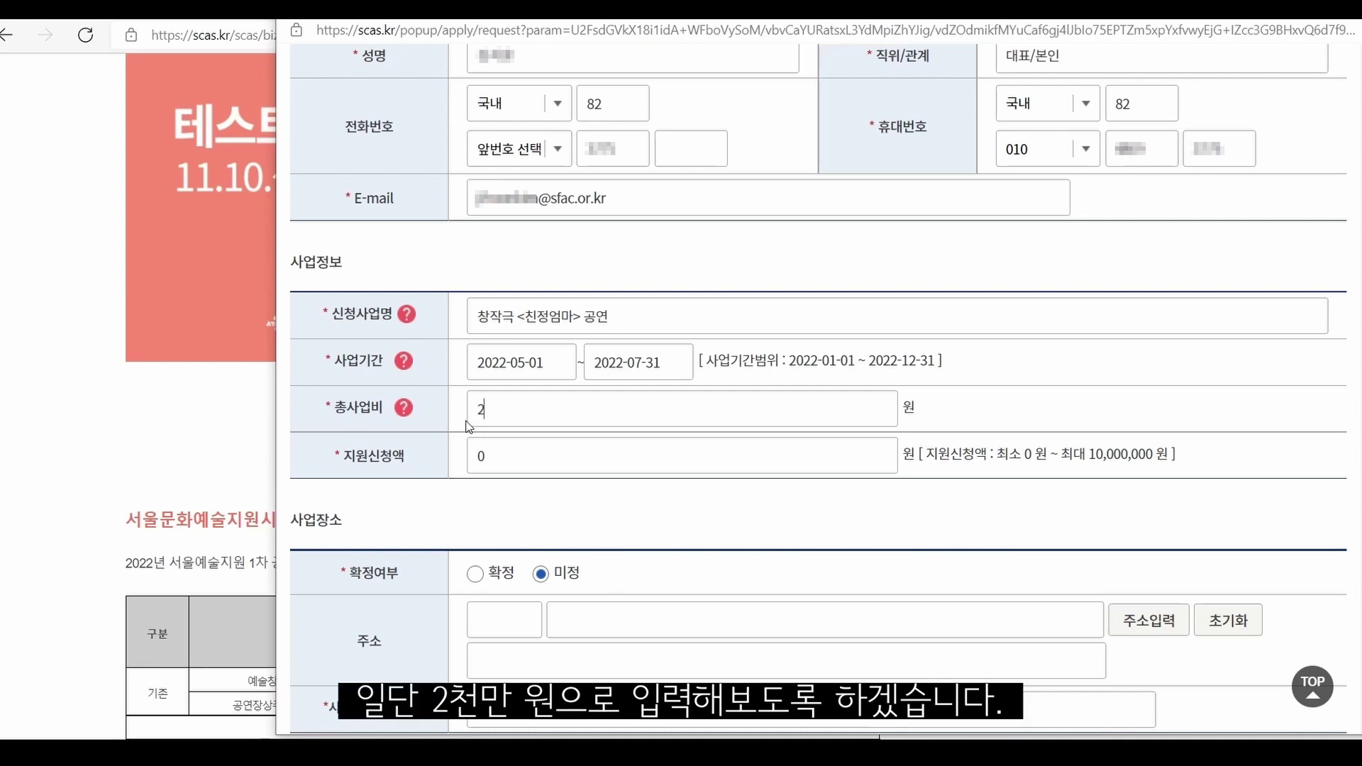
text(0,000,000)
Set the requested support amount (지원신청액) to 10,000,000 won, within the permitted range.
click(524, 456)
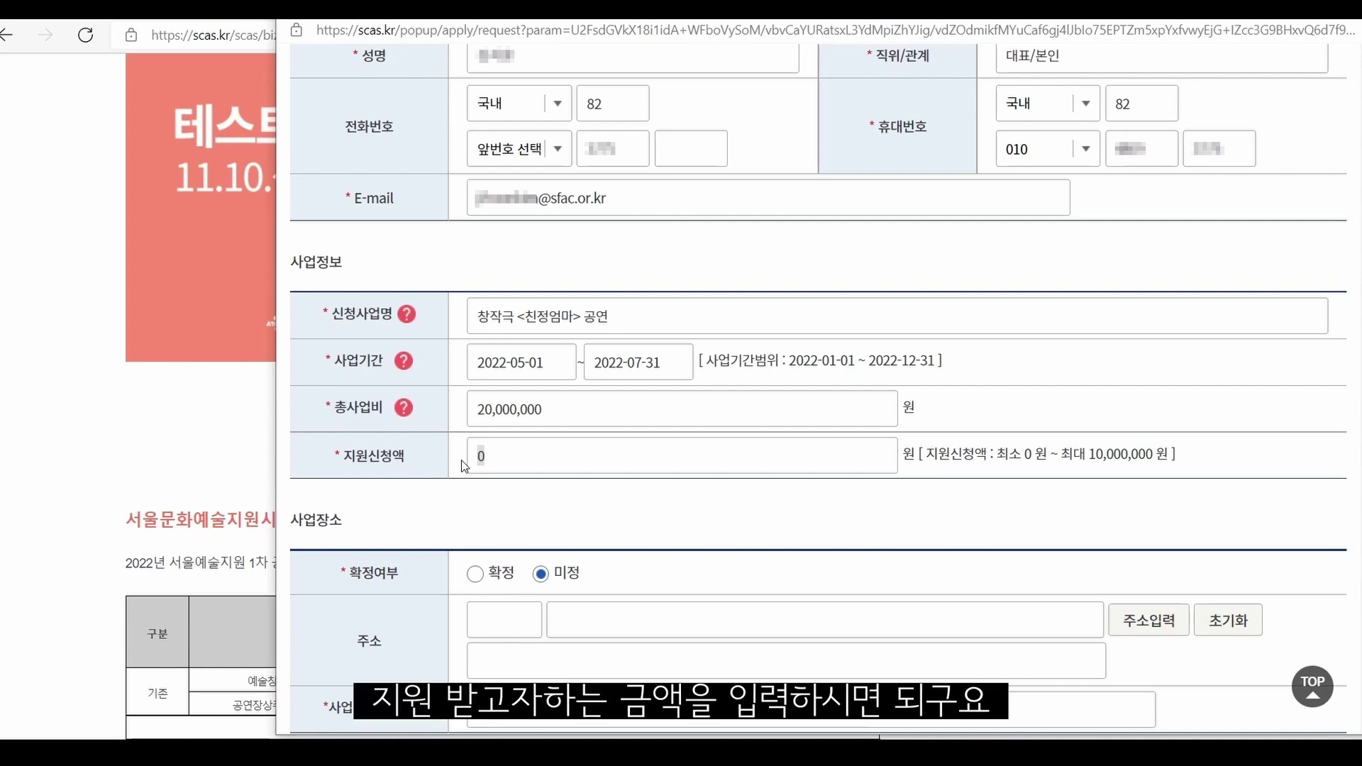
drag(921, 454, 1180, 456)
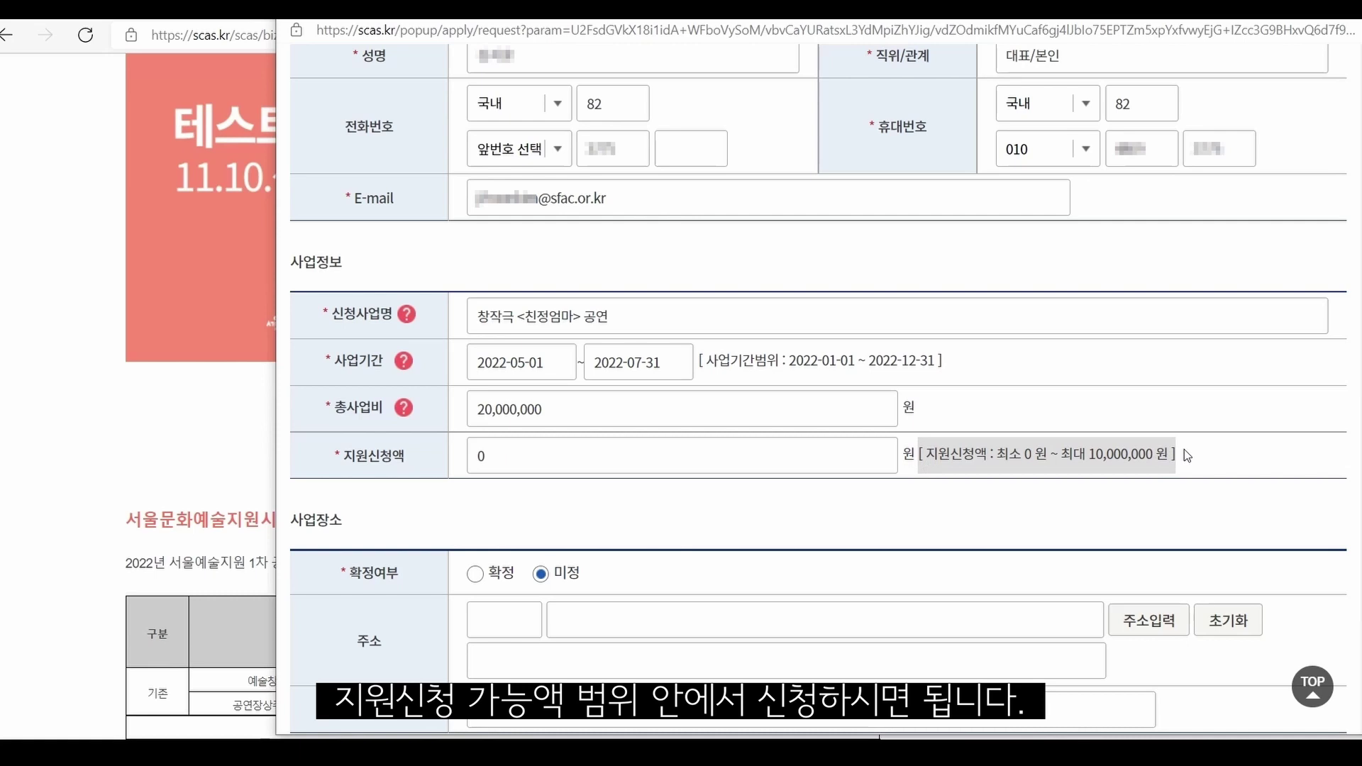
click(669, 465)
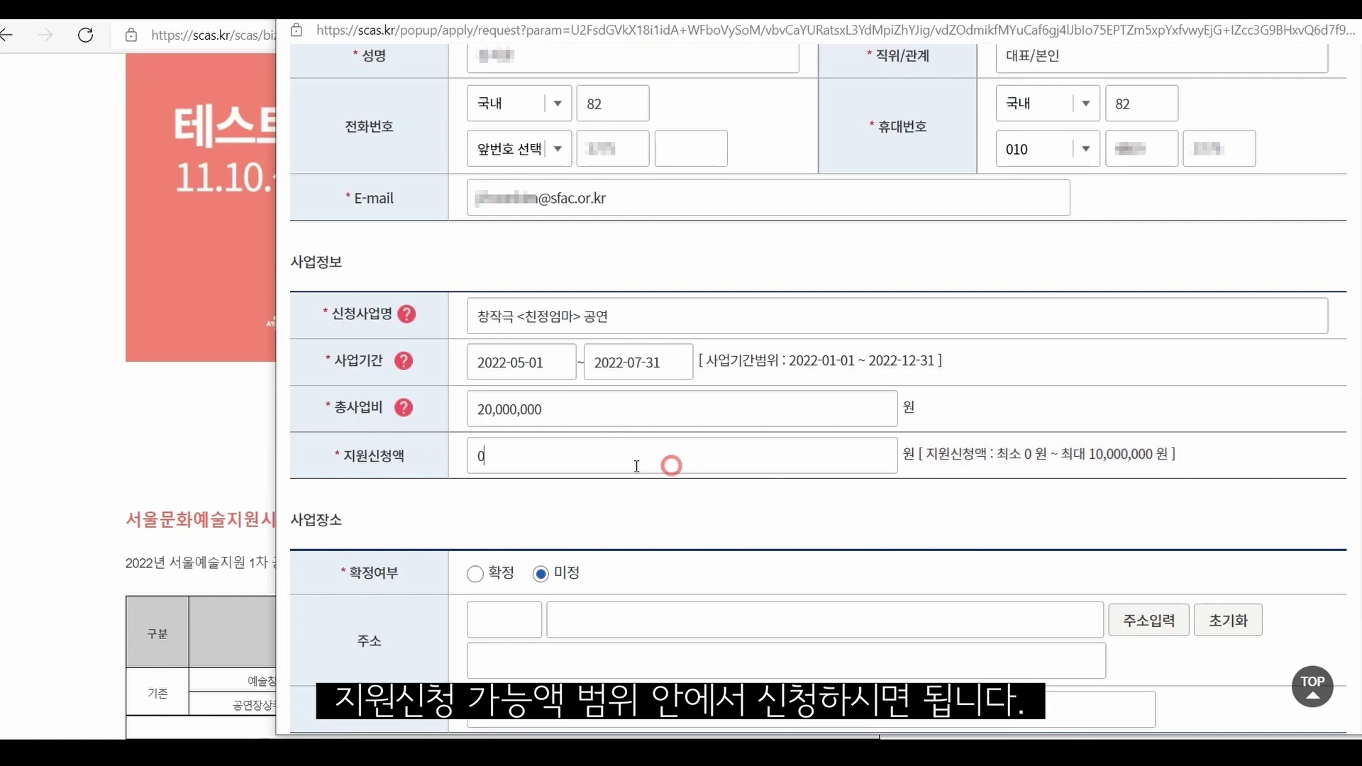
double_click(392, 463)
click(499, 454)
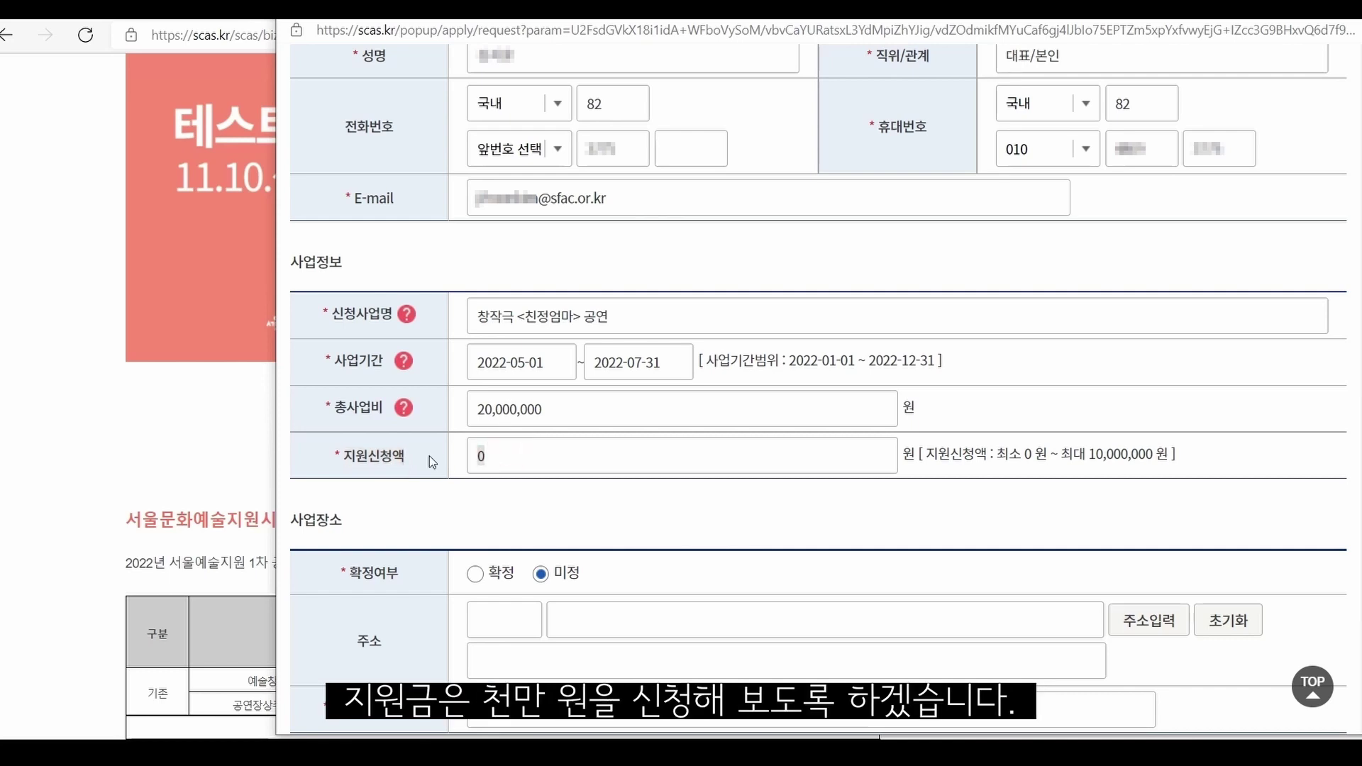
text(10,000,000)
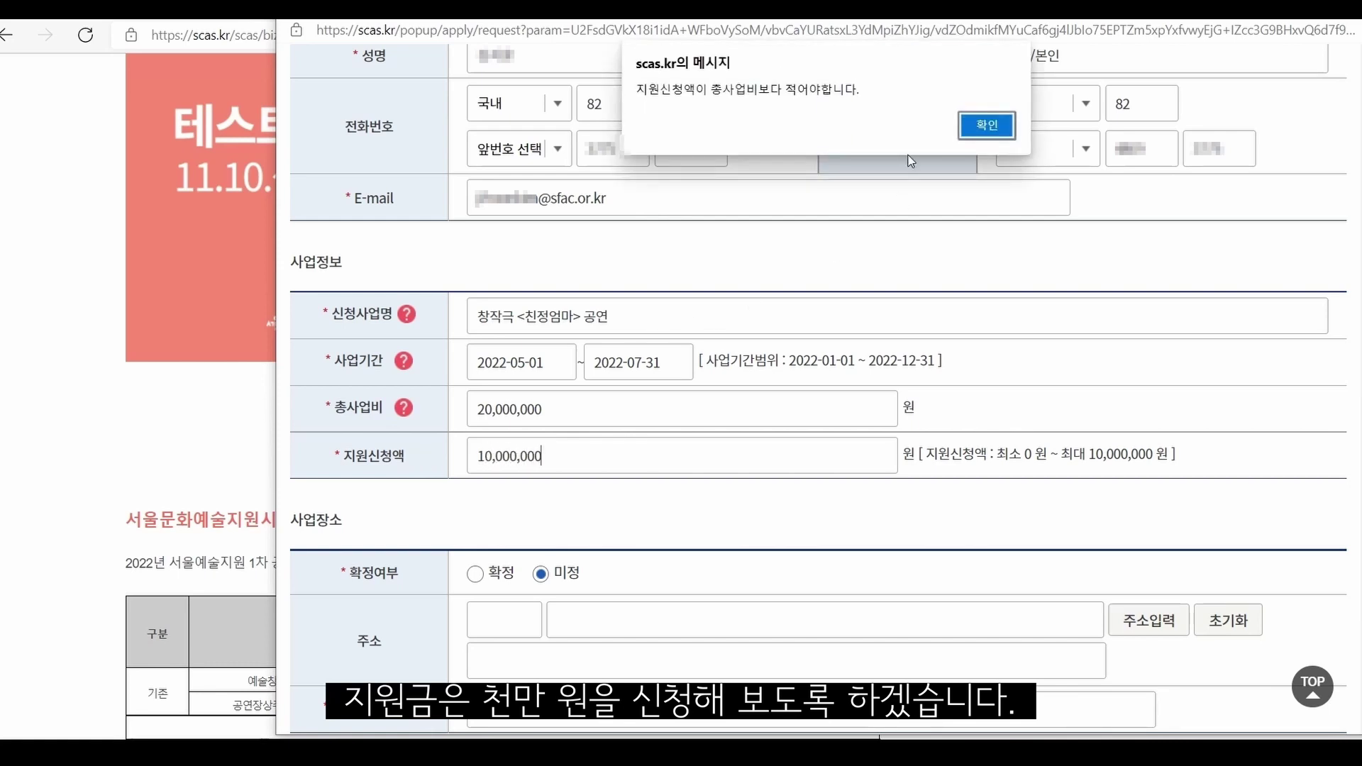
Dismiss the message about the support amount and mark the venue's 확정여부 as 미정 in the 사업장소 section.
click(968, 122)
scroll(1063, 290, down, 3)
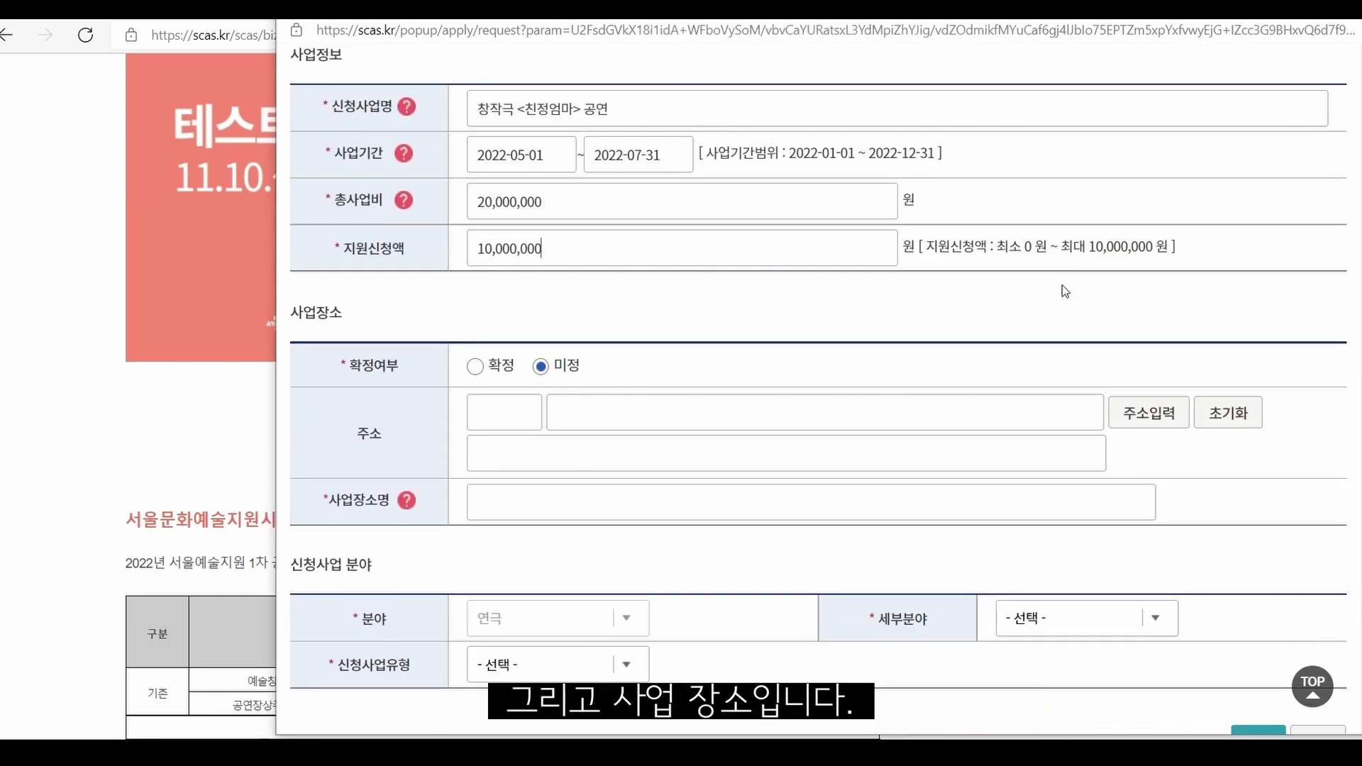
scroll(1063, 287, down, 1)
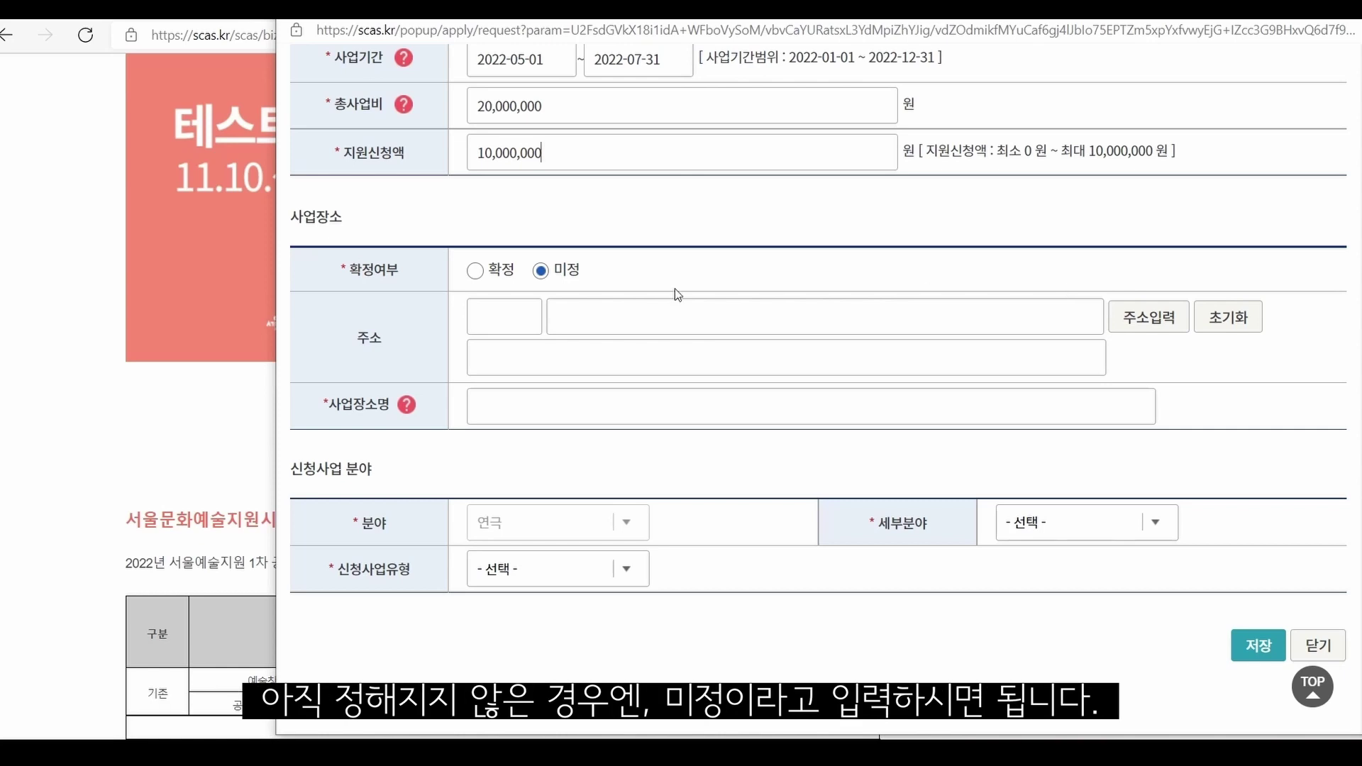
click(544, 277)
Enter 추후 확정 as the 사업장소명 and check the help note for that field.
click(566, 416)
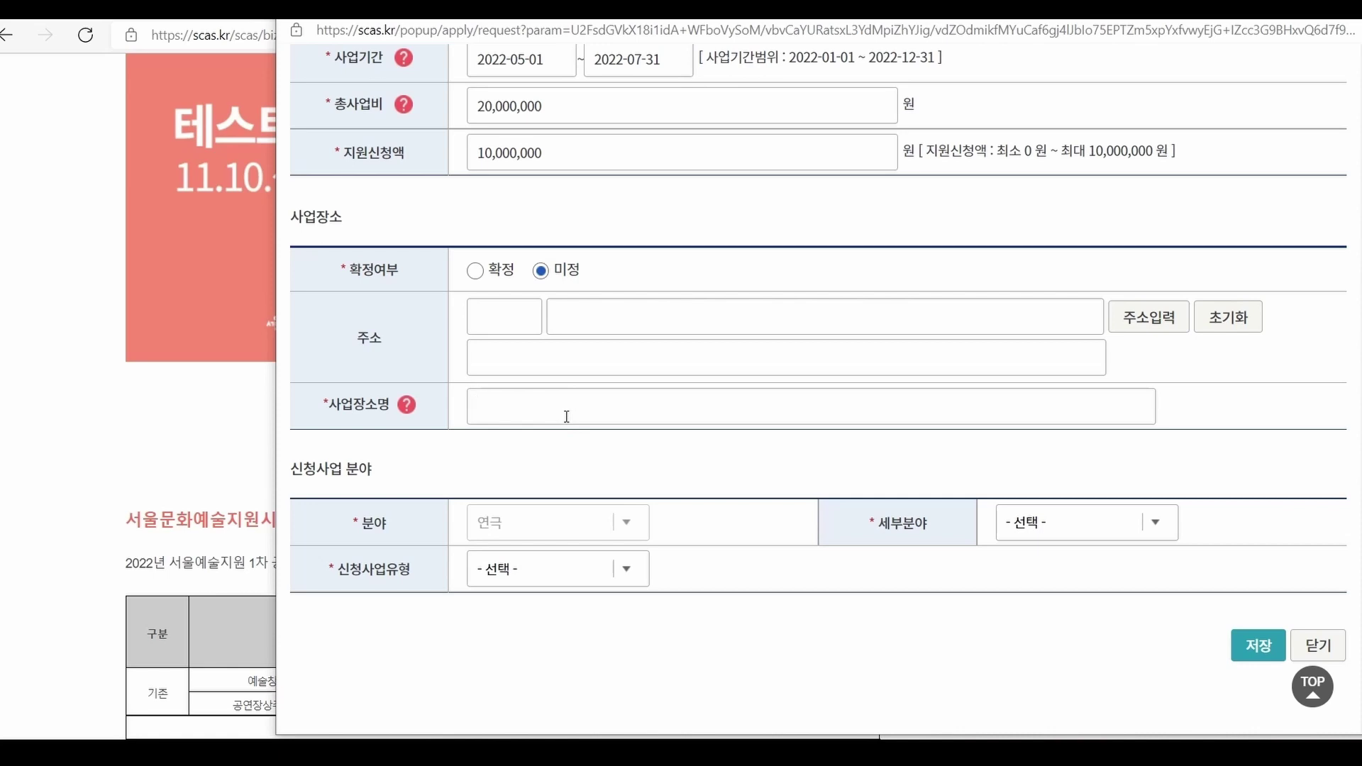
text(추후)
text(정)
key(BackSpace)
key(BackSpace)
key(BackSpace)
click(567, 416)
text(확정)
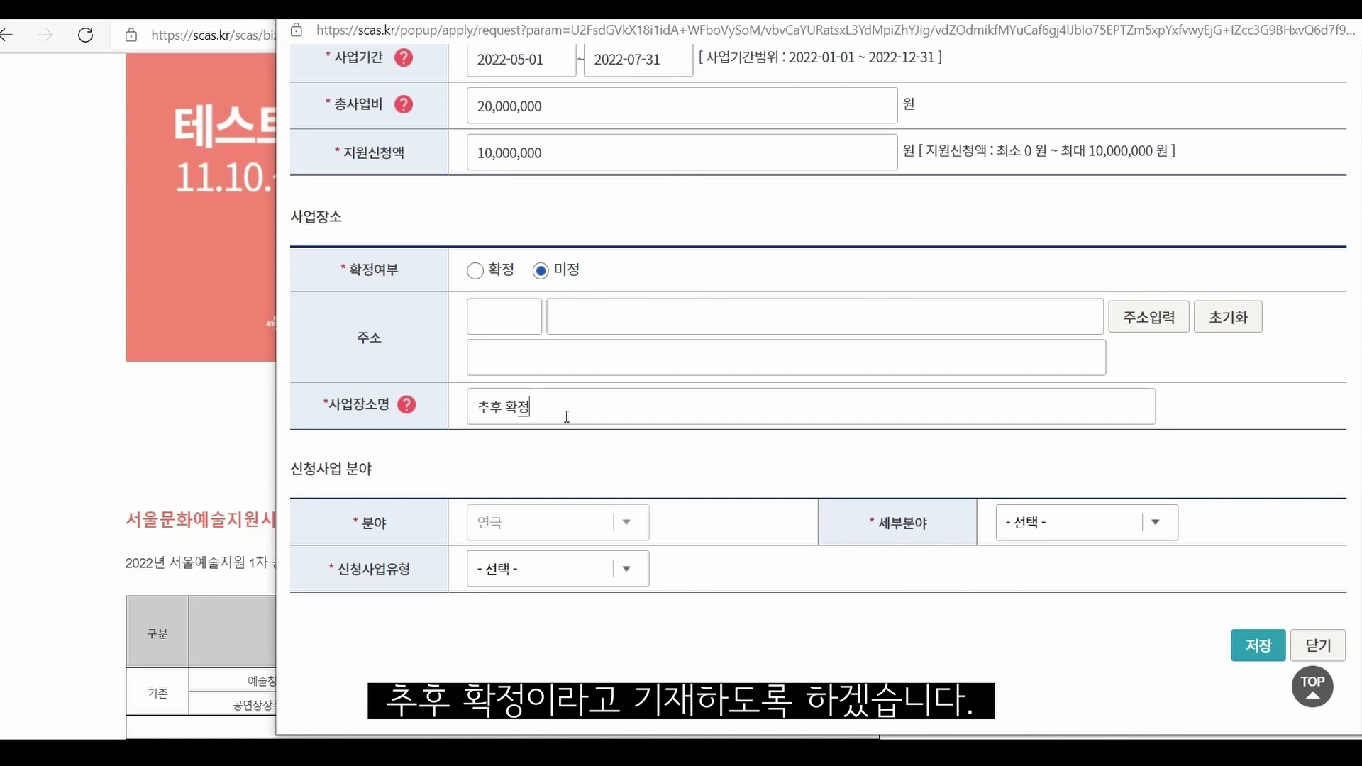
mouse_move(405, 410)
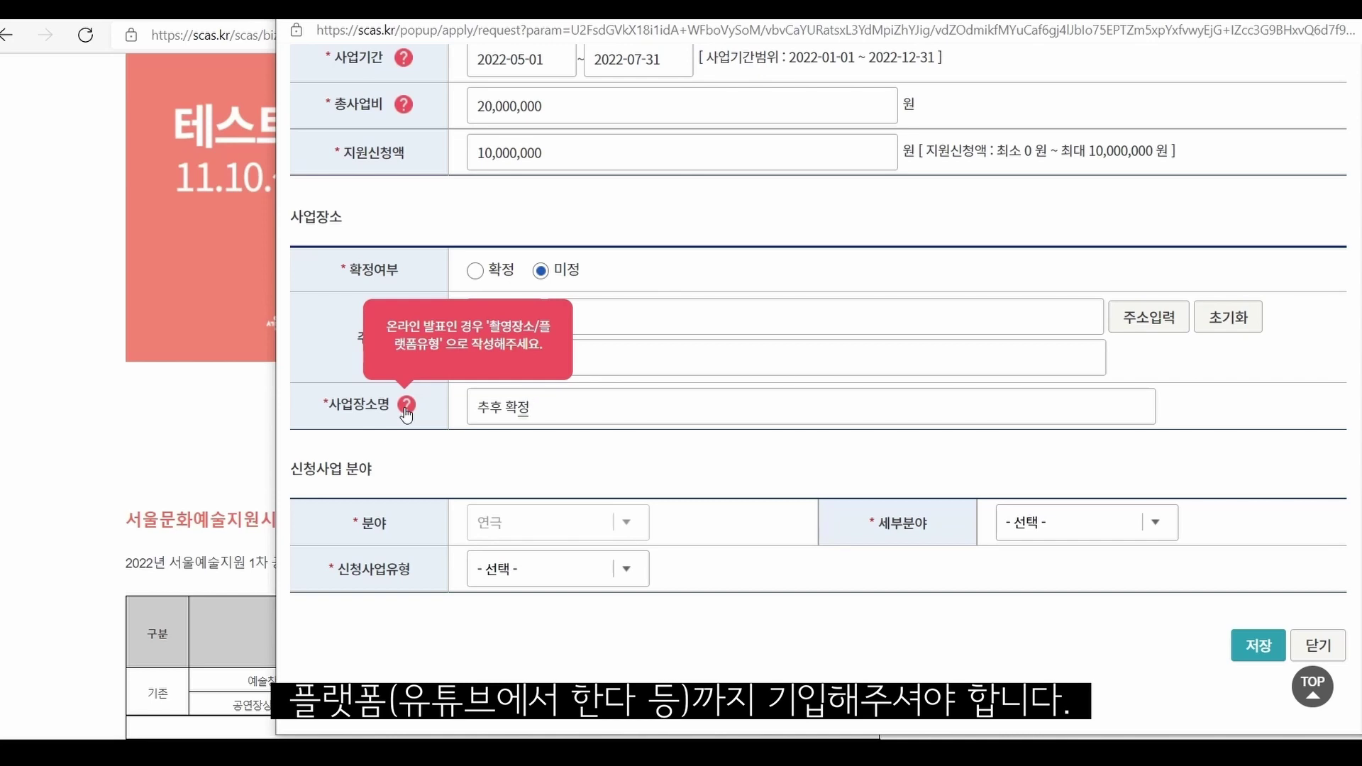
click(527, 466)
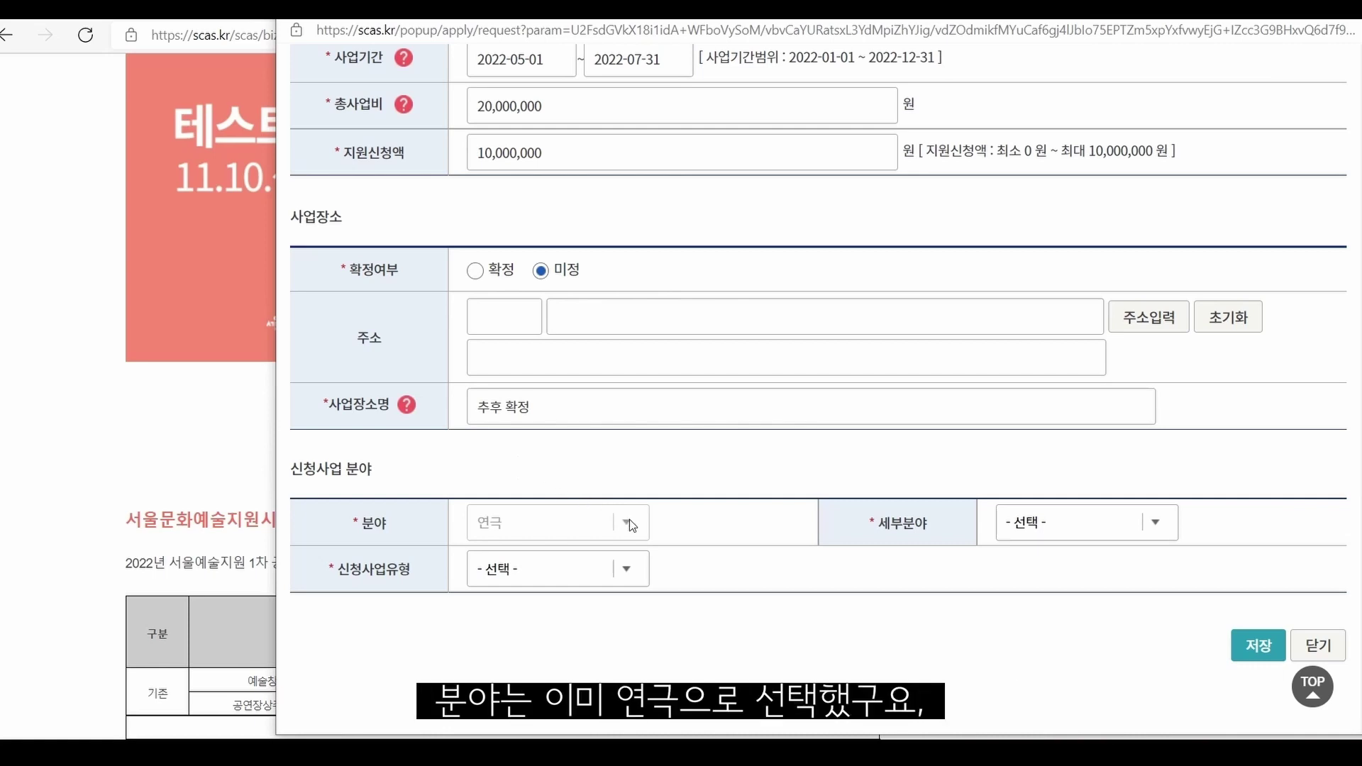
Set the 세부분야 to 창작극 and the 신청사업유형 to 공연.
click(1156, 525)
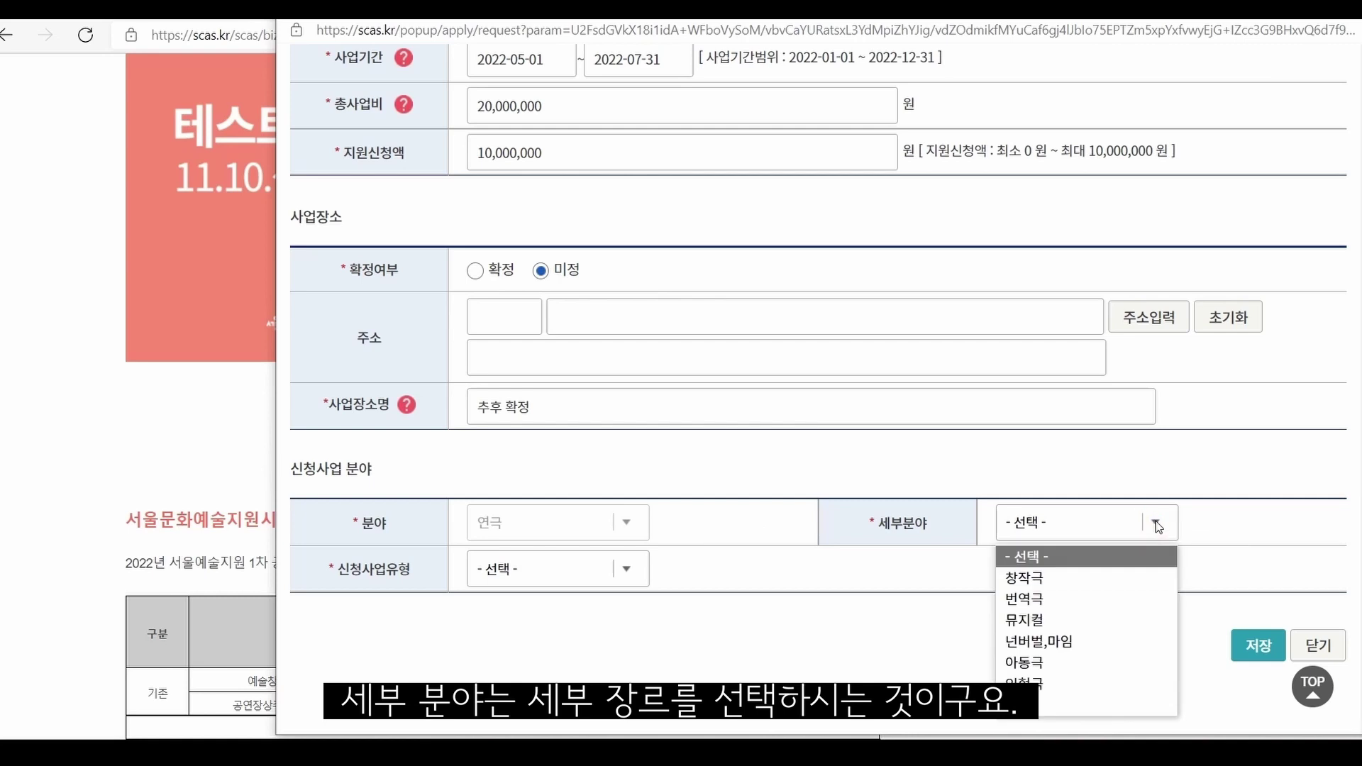
click(1118, 577)
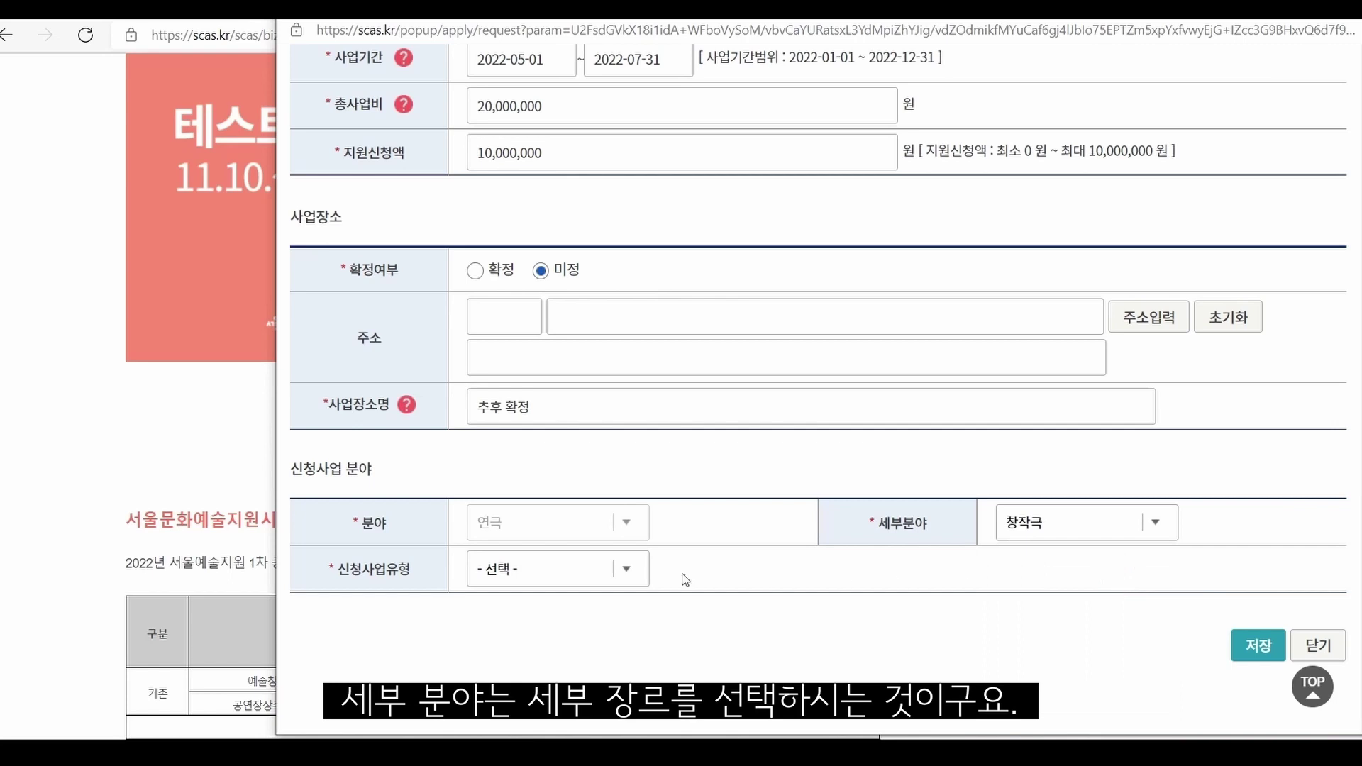
click(642, 565)
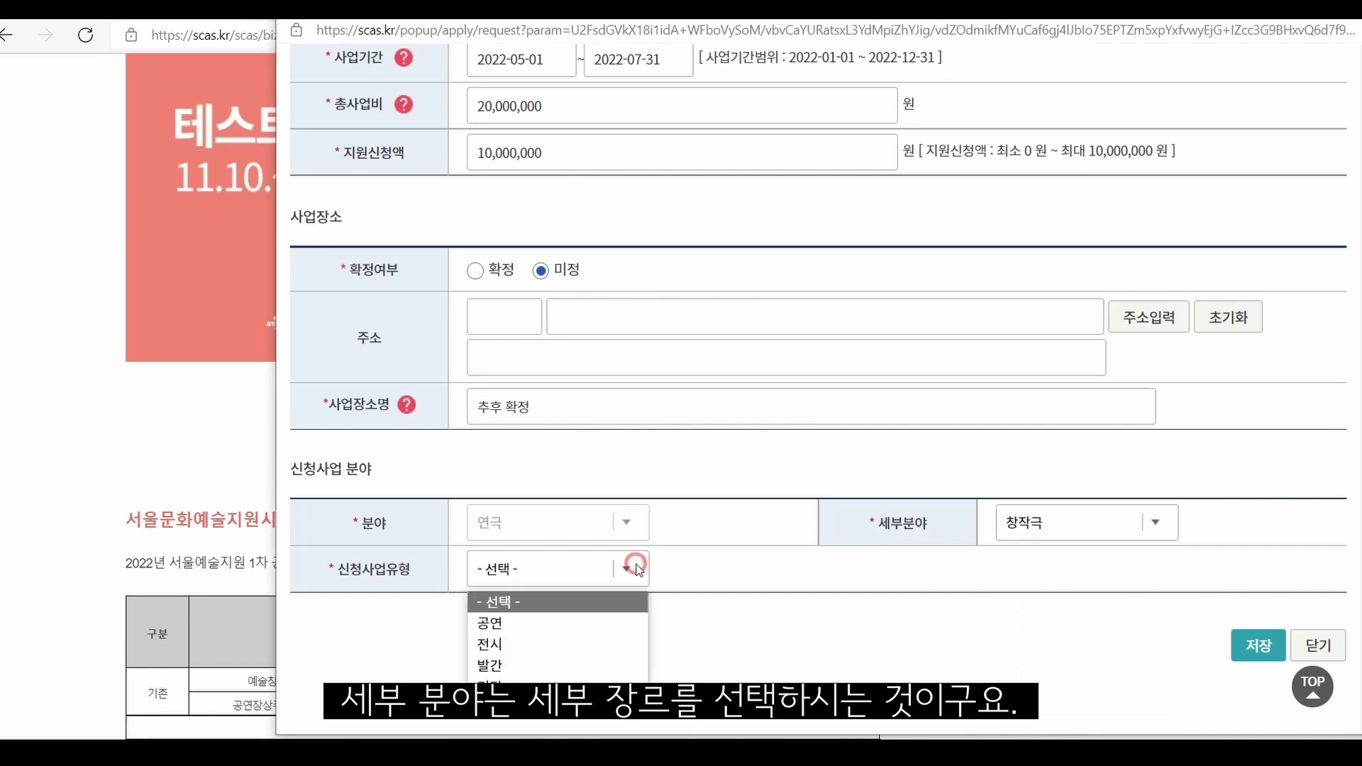
click(556, 623)
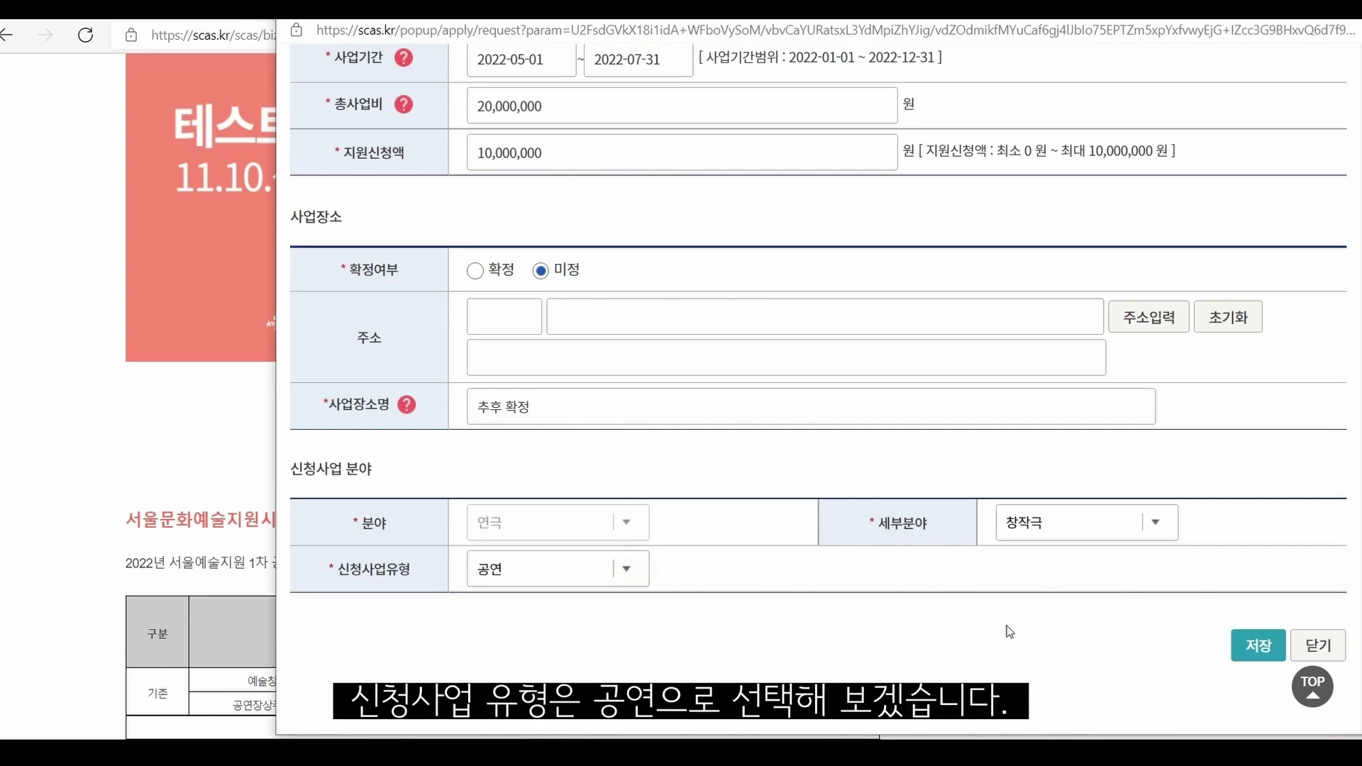
Save the completed 신청개요 section and confirm the save.
click(1257, 649)
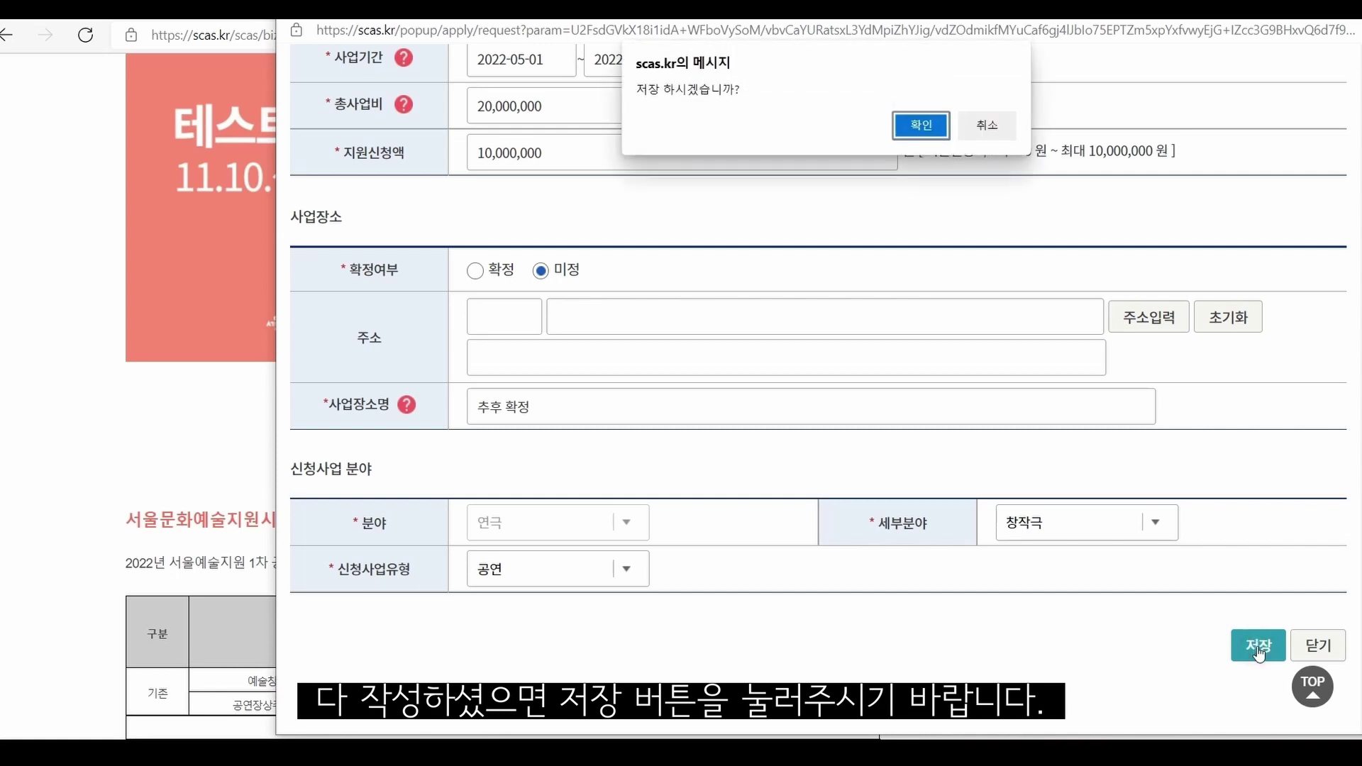
click(921, 129)
click(990, 128)
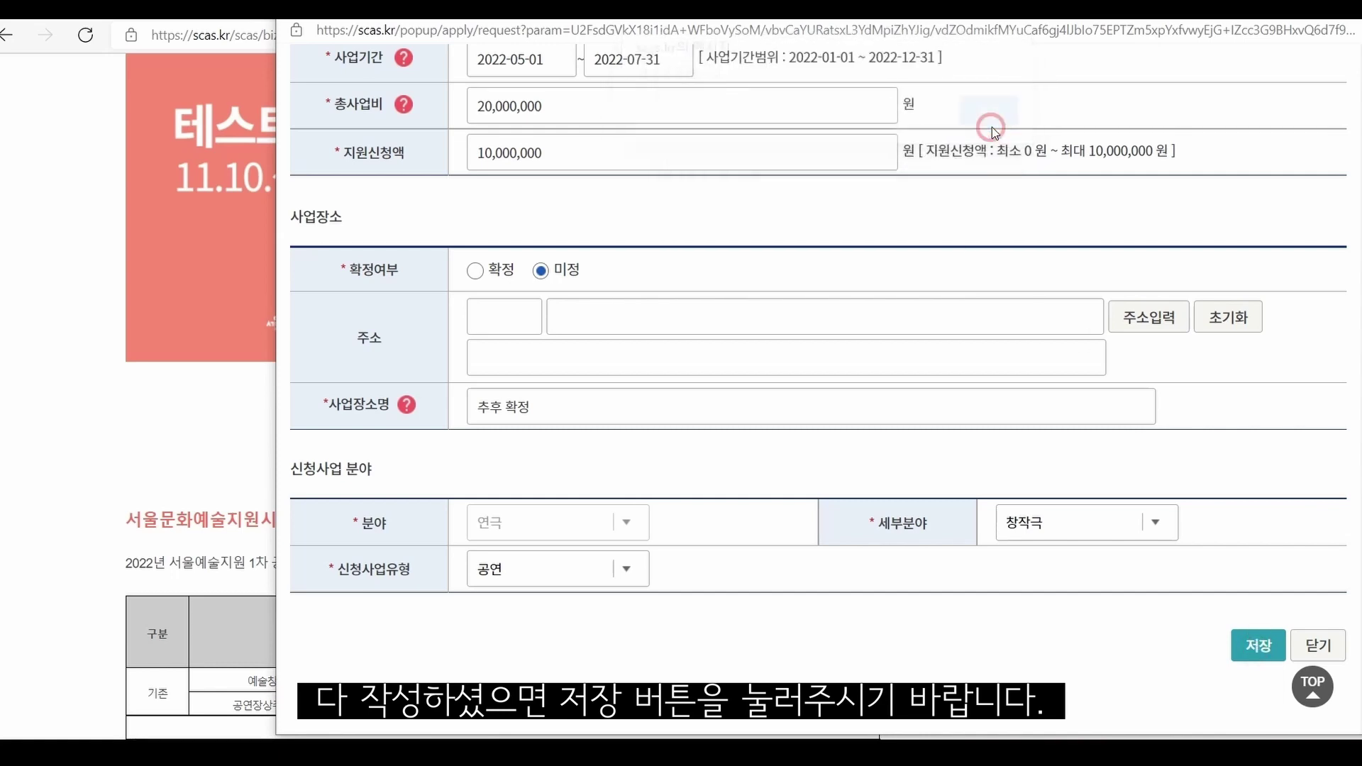
Open the 예산계획 section of the application and review its 수입예산 table.
scroll(1025, 348, up, 15)
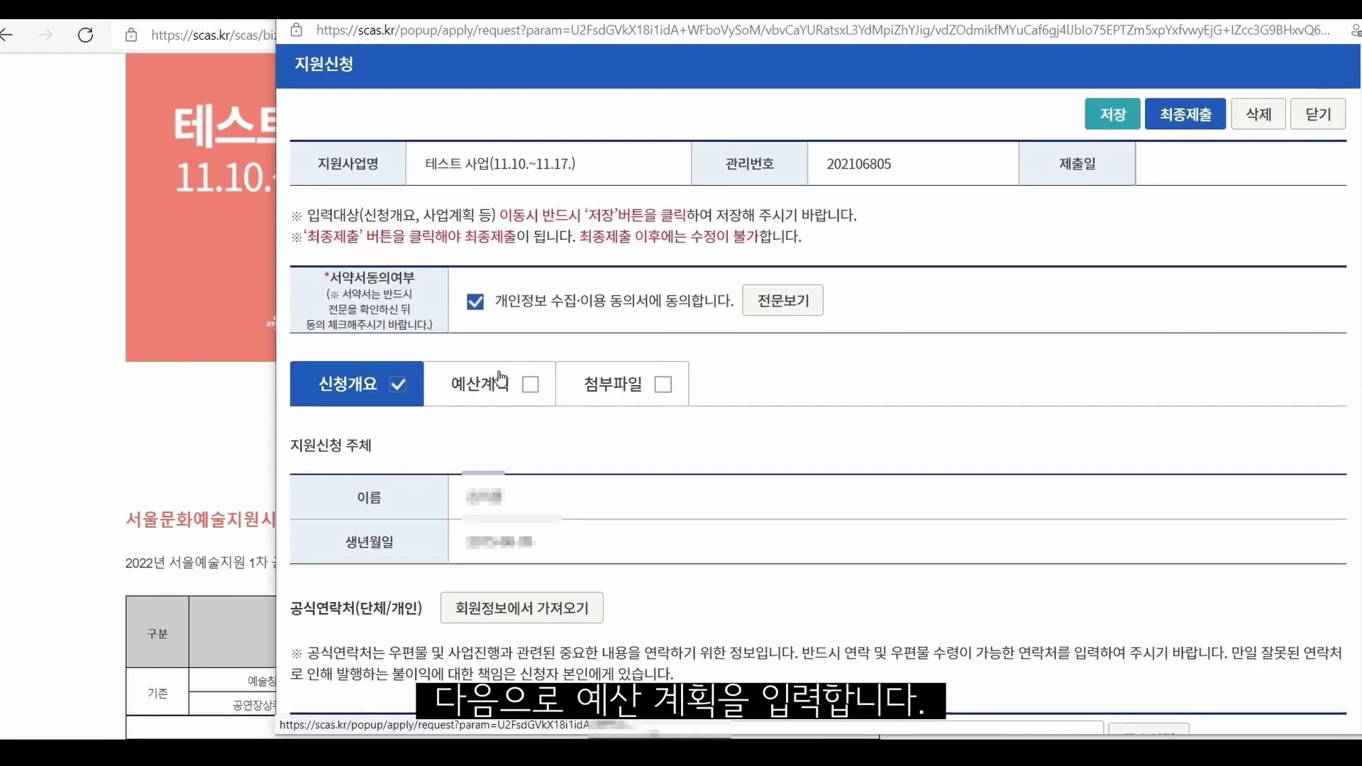
click(501, 388)
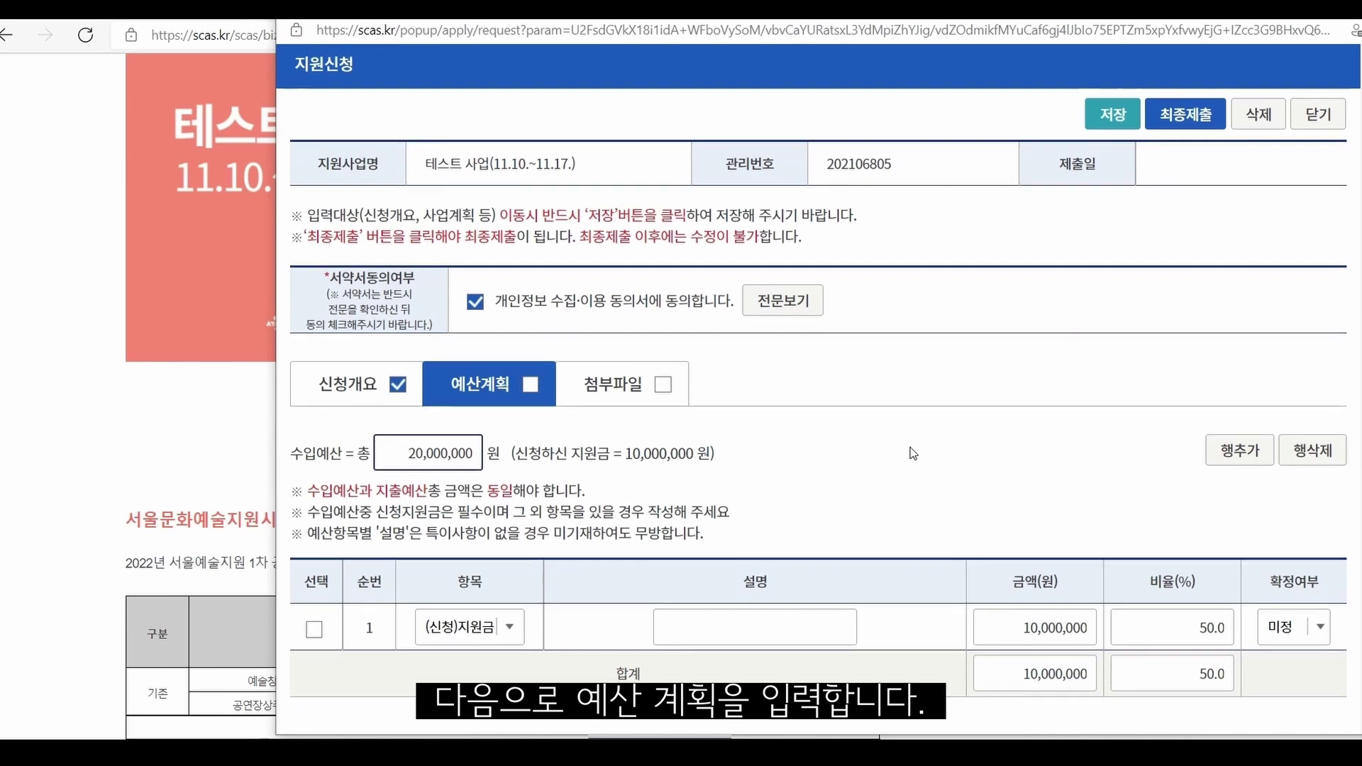
scroll(987, 288, down, 3)
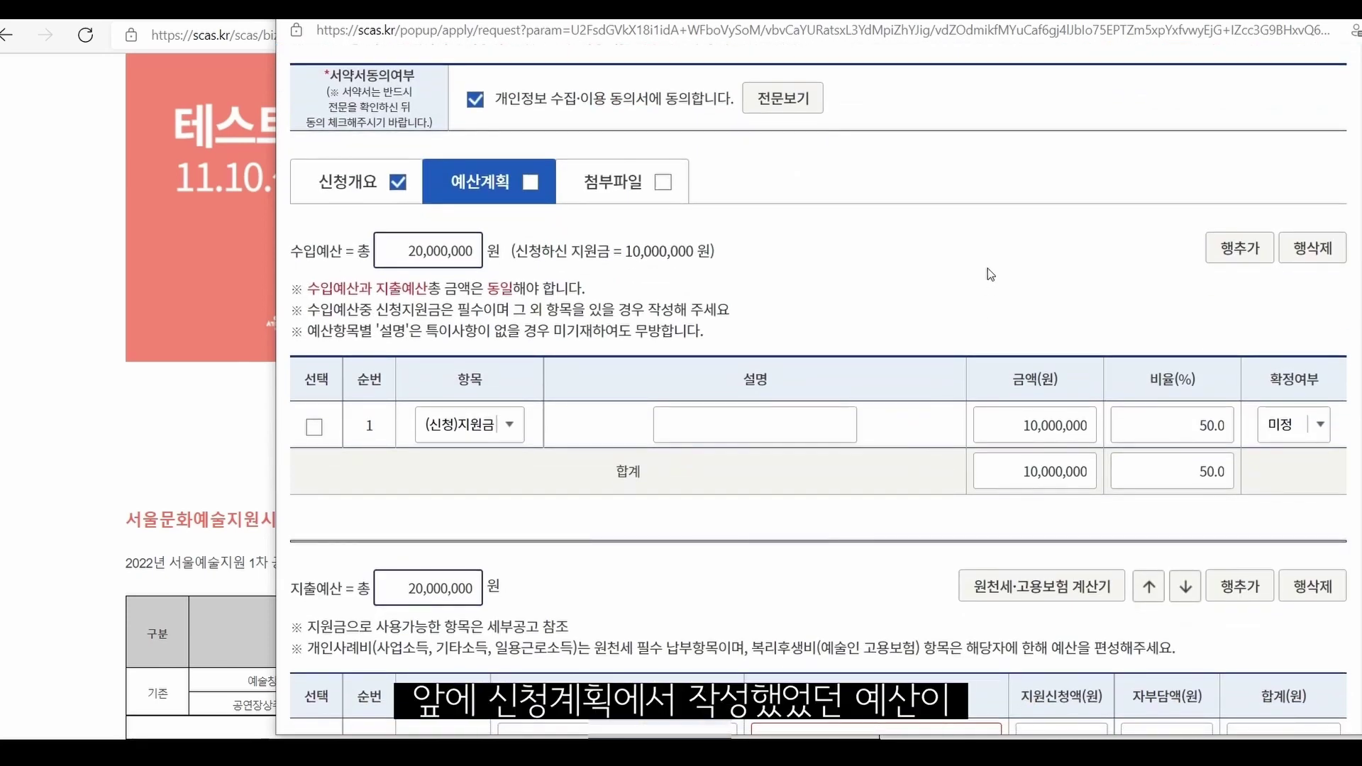
scroll(989, 277, up, 2)
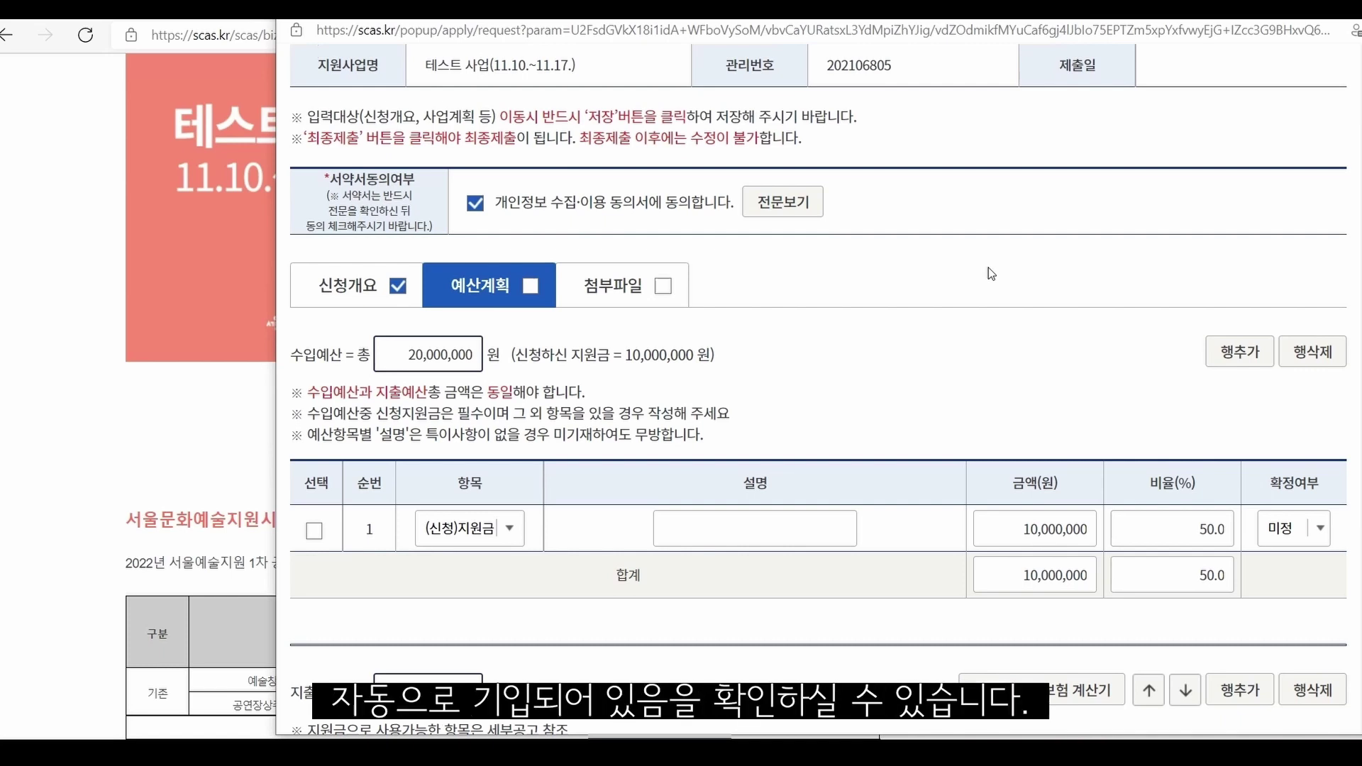
scroll(990, 273, down, 2)
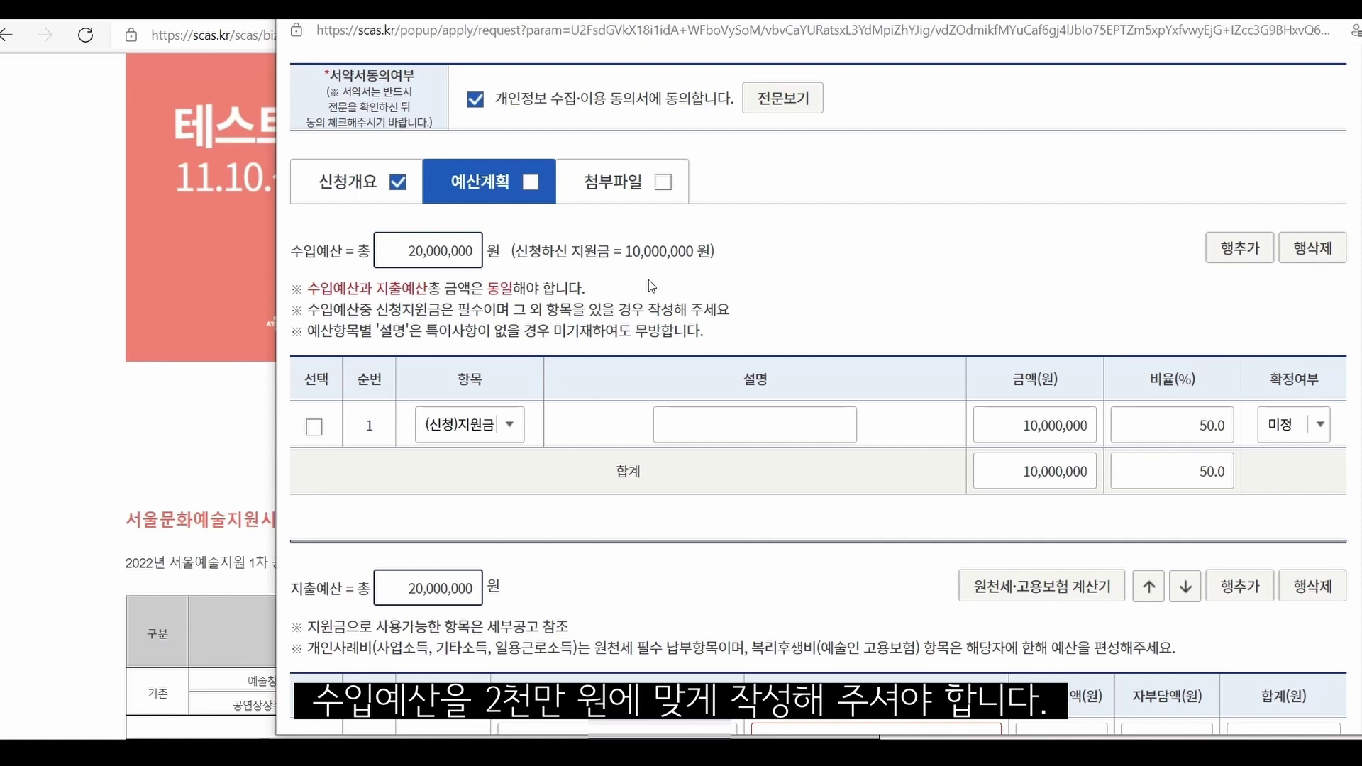
scroll(648, 279, down, 2)
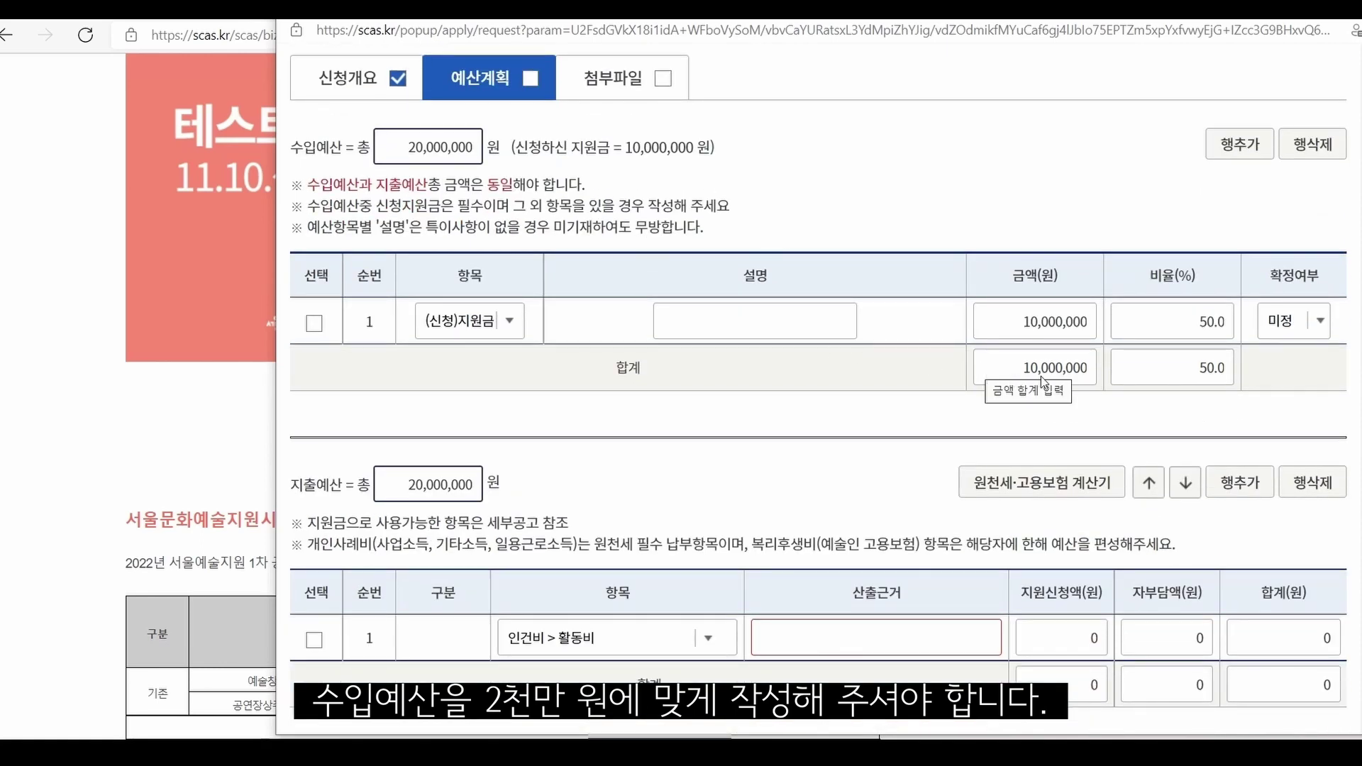
Keep (신청)지원금 as the item of the first 수입예산 row and enter 지원금 as its description.
click(509, 321)
click(479, 358)
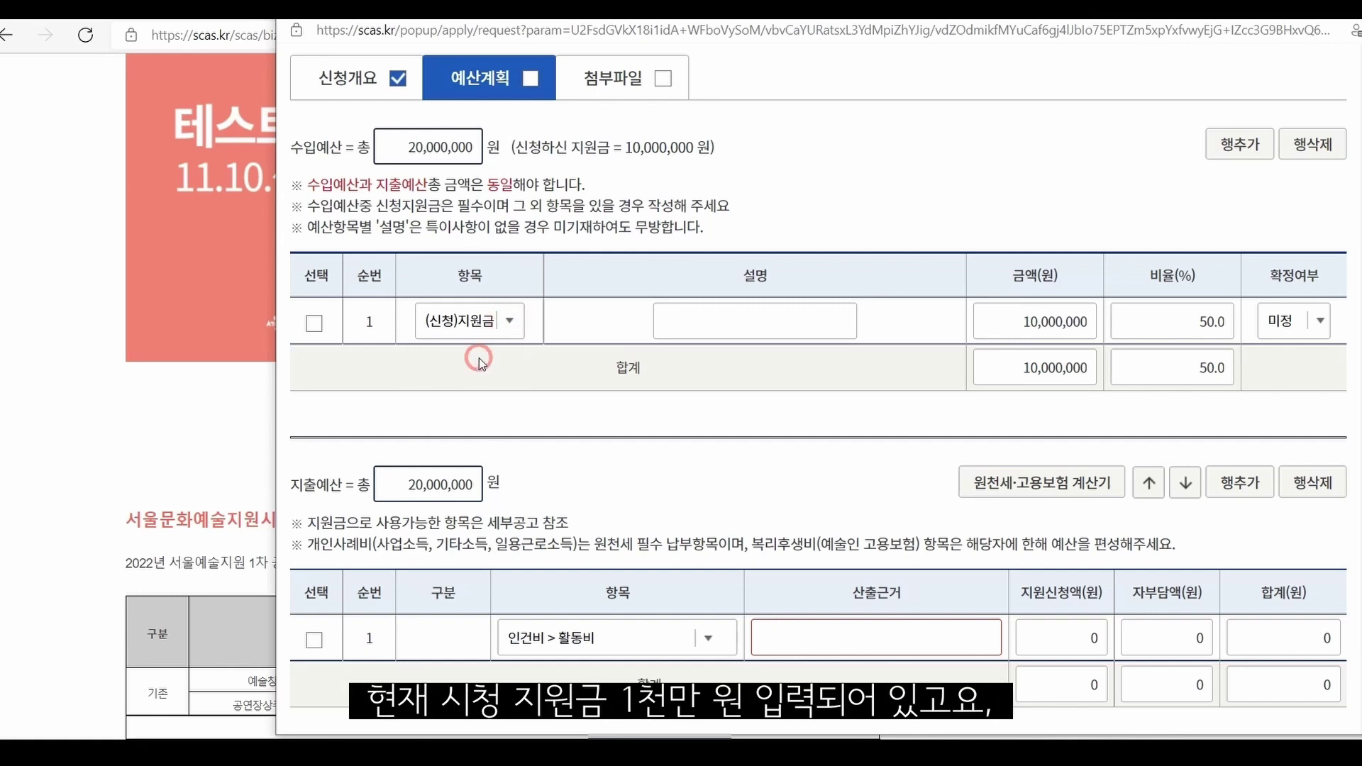
click(731, 317)
text(지원금)
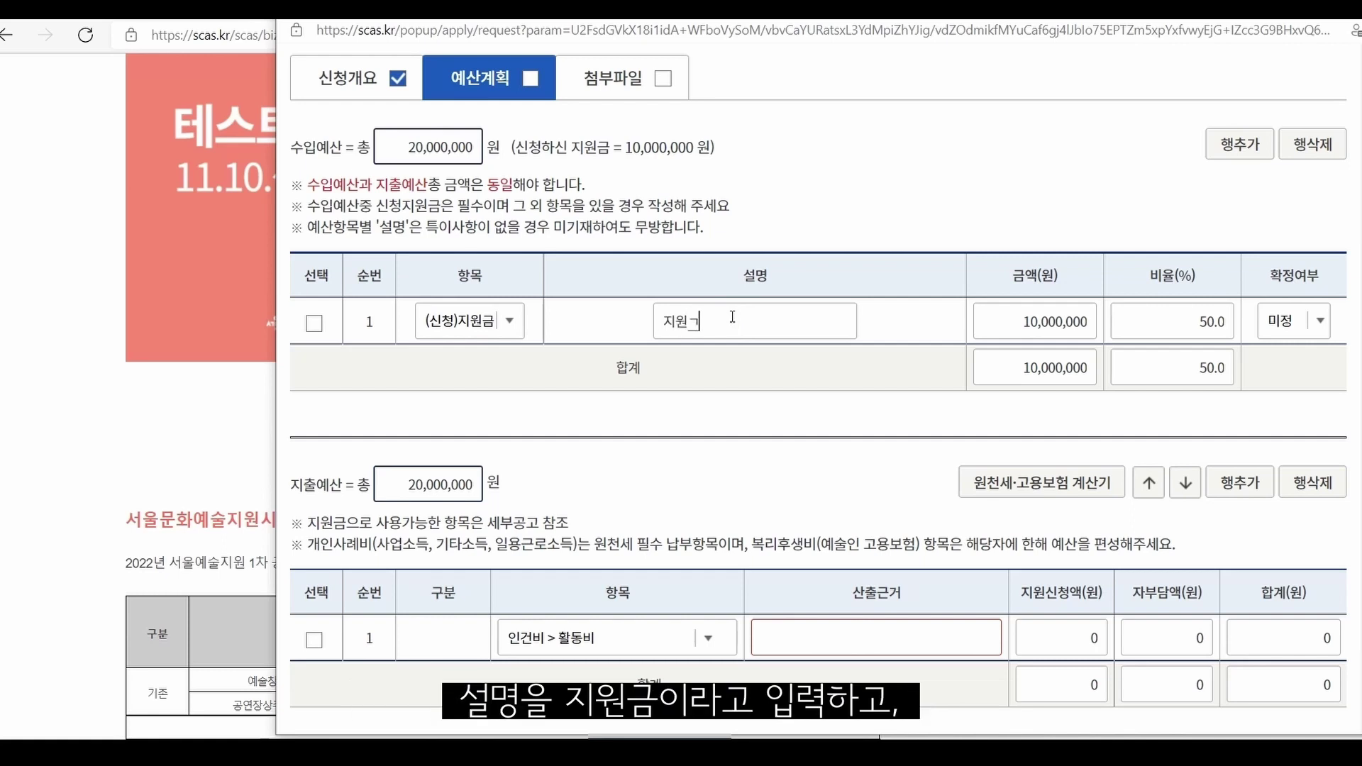
Add a second 수입예산 row for 자체자금, described as 본인 부담금, with an amount of 10,000,000 won.
click(1252, 146)
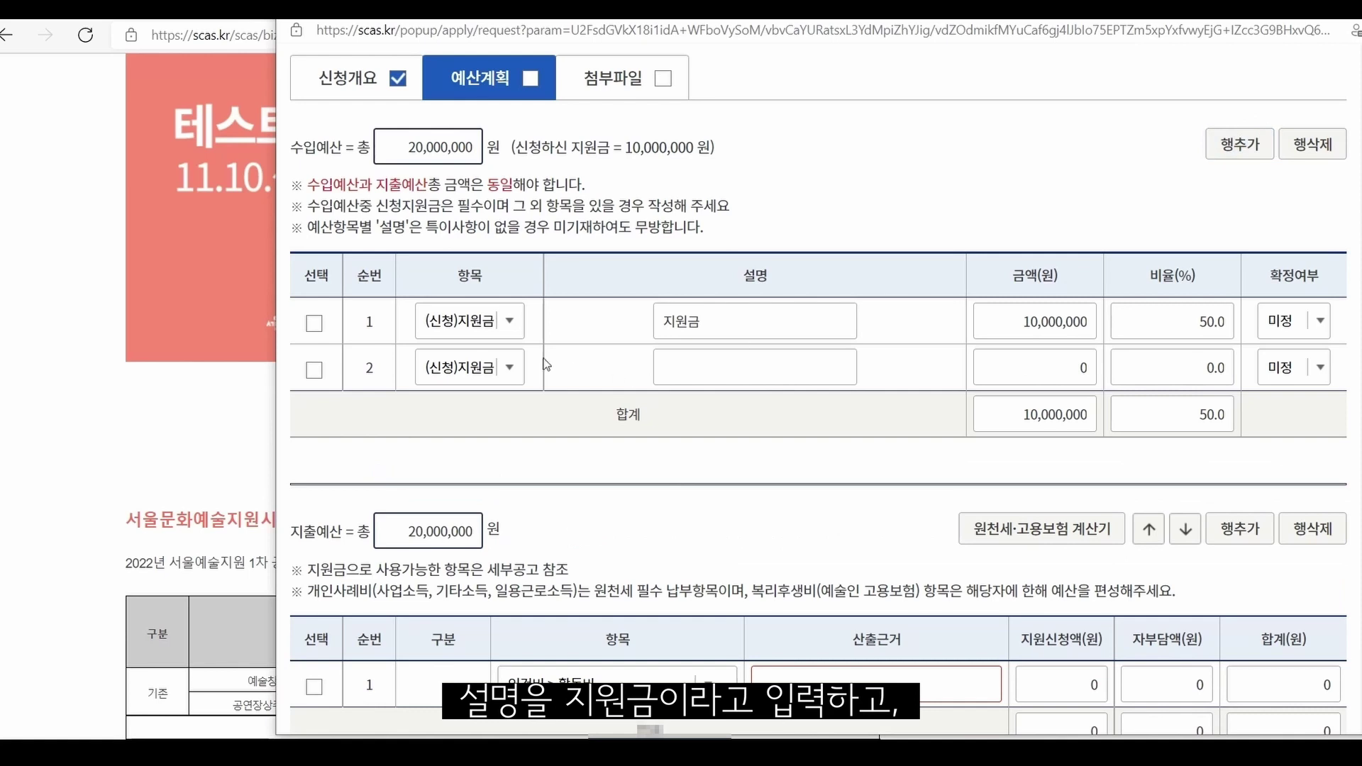
click(511, 367)
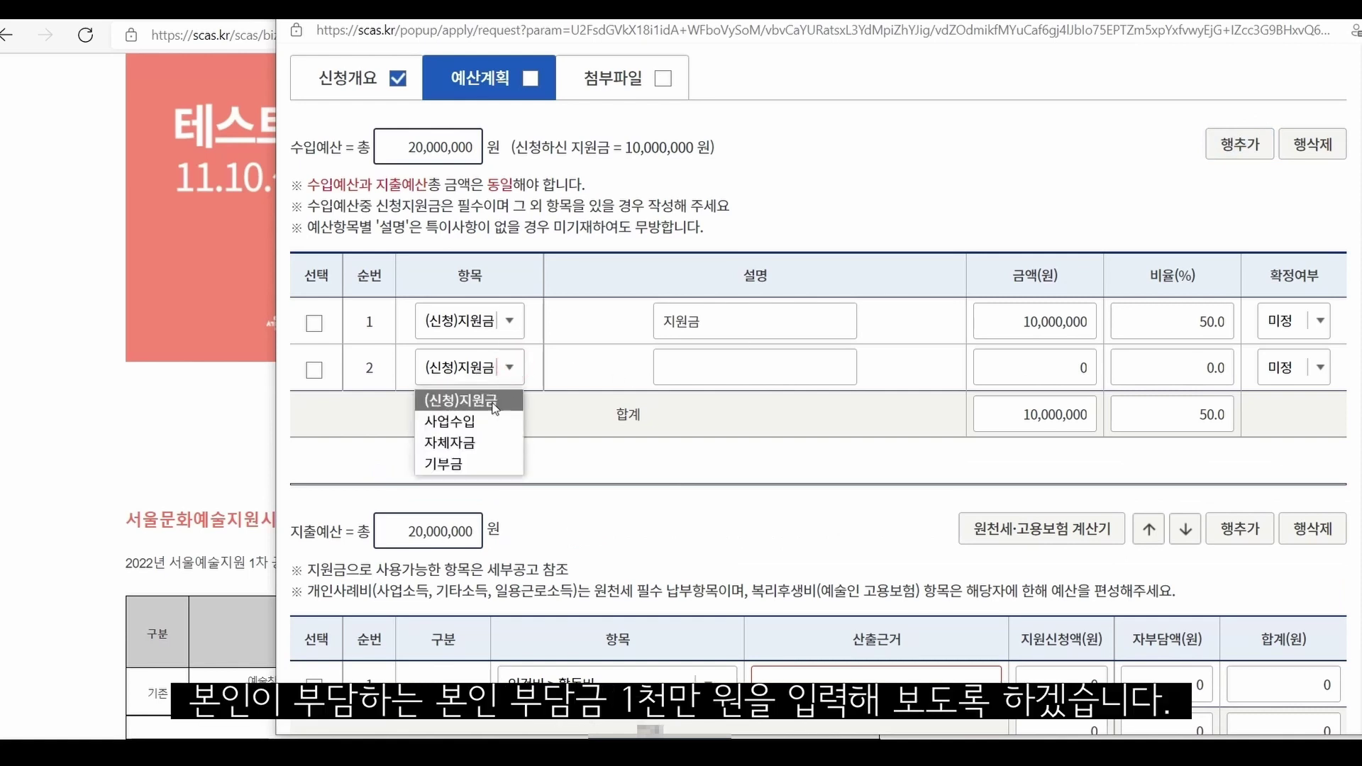
click(495, 442)
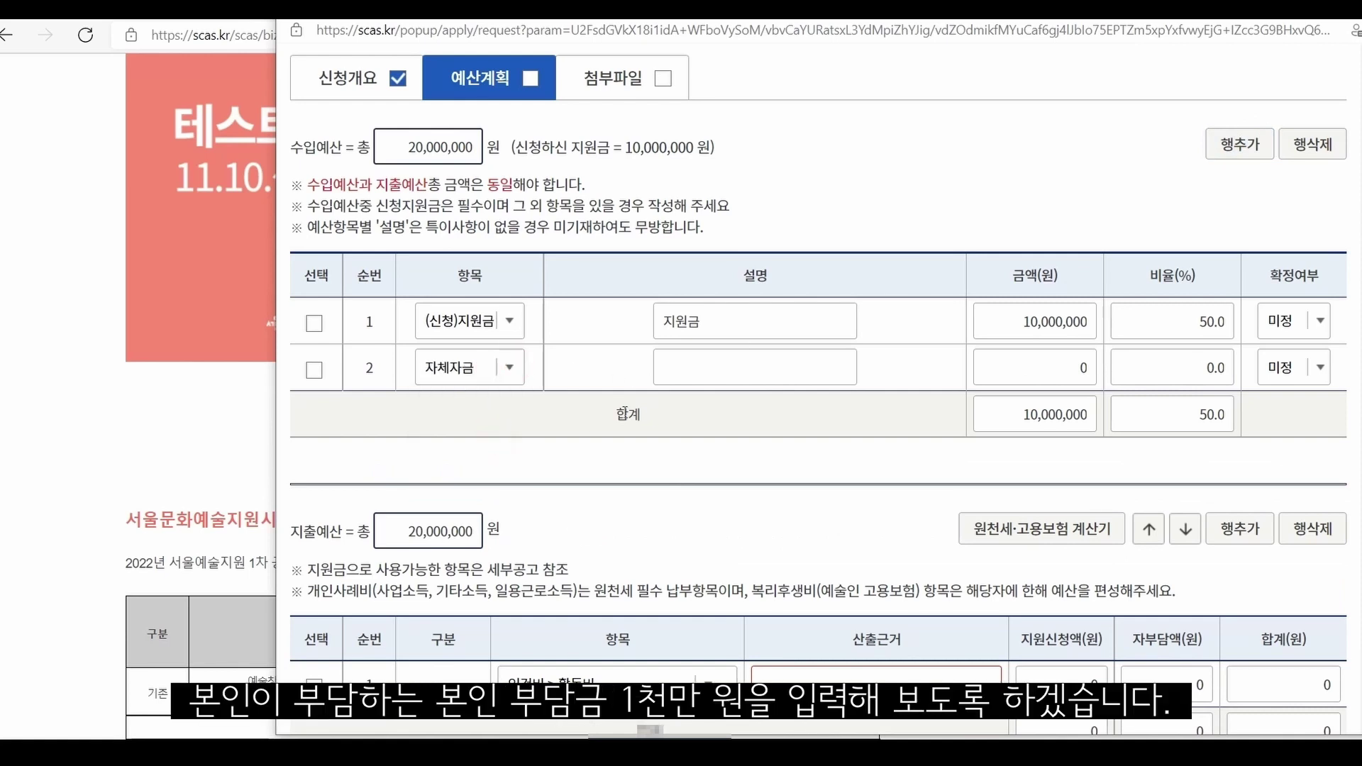
click(700, 375)
text(본이)
text(ㄴ 부담금)
click(1043, 376)
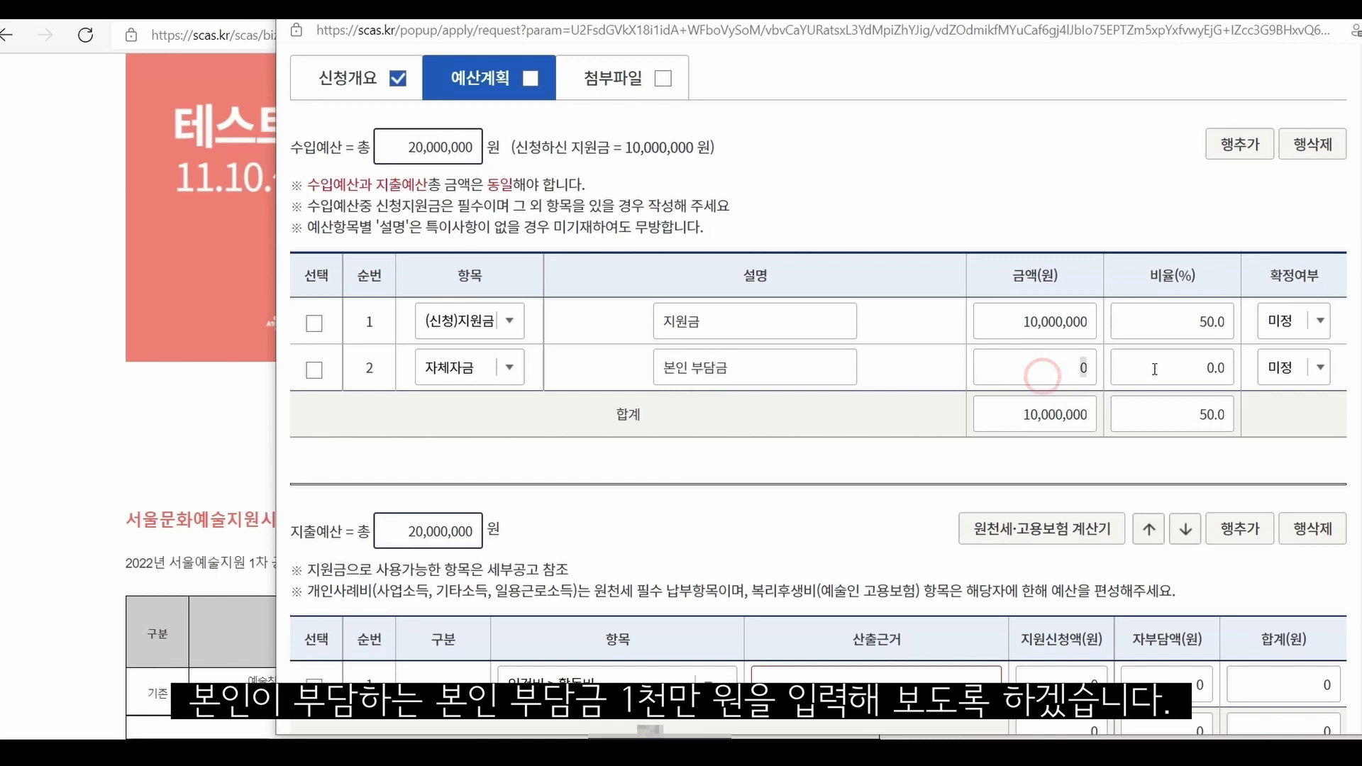
text(10,000,000)
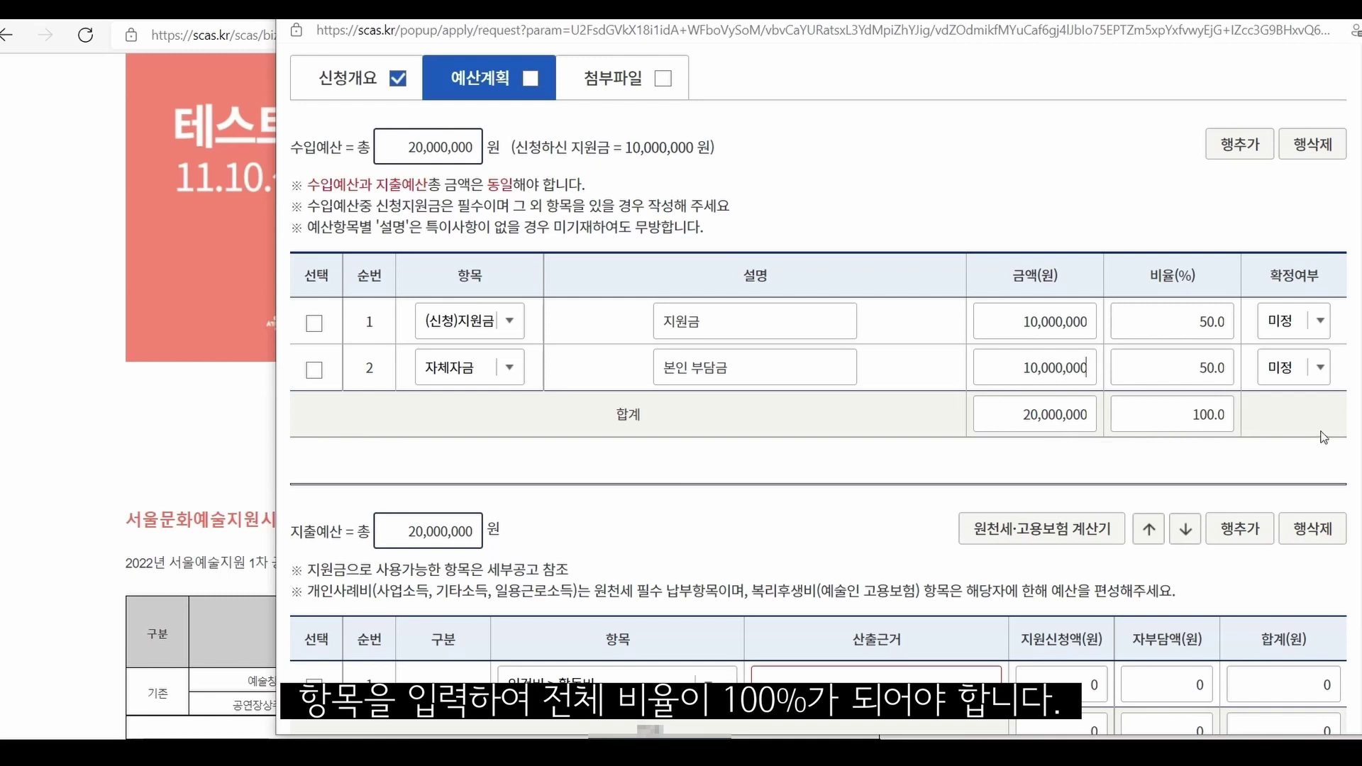
Look over the expense item choices in the 지출예산 table and add a second row to it.
scroll(1323, 432, down, 2)
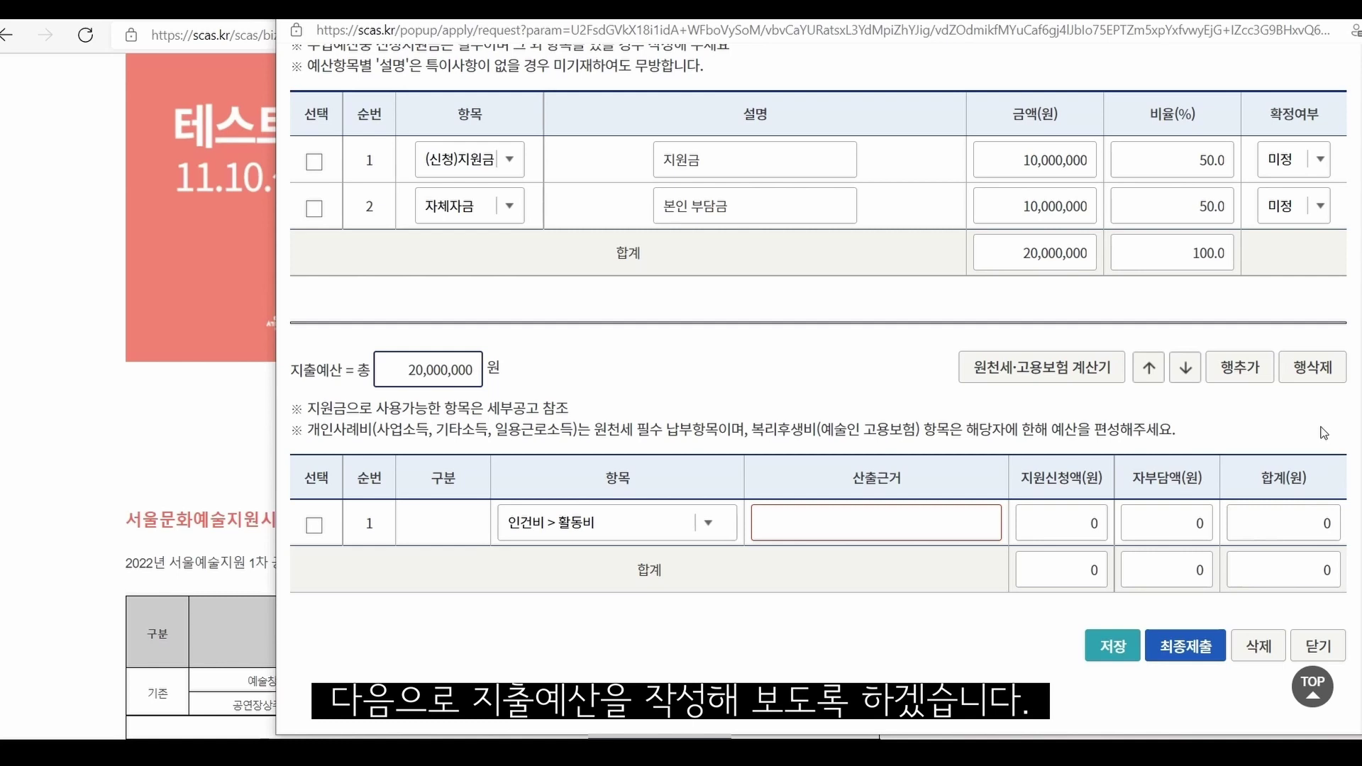
scroll(760, 389, up, 2)
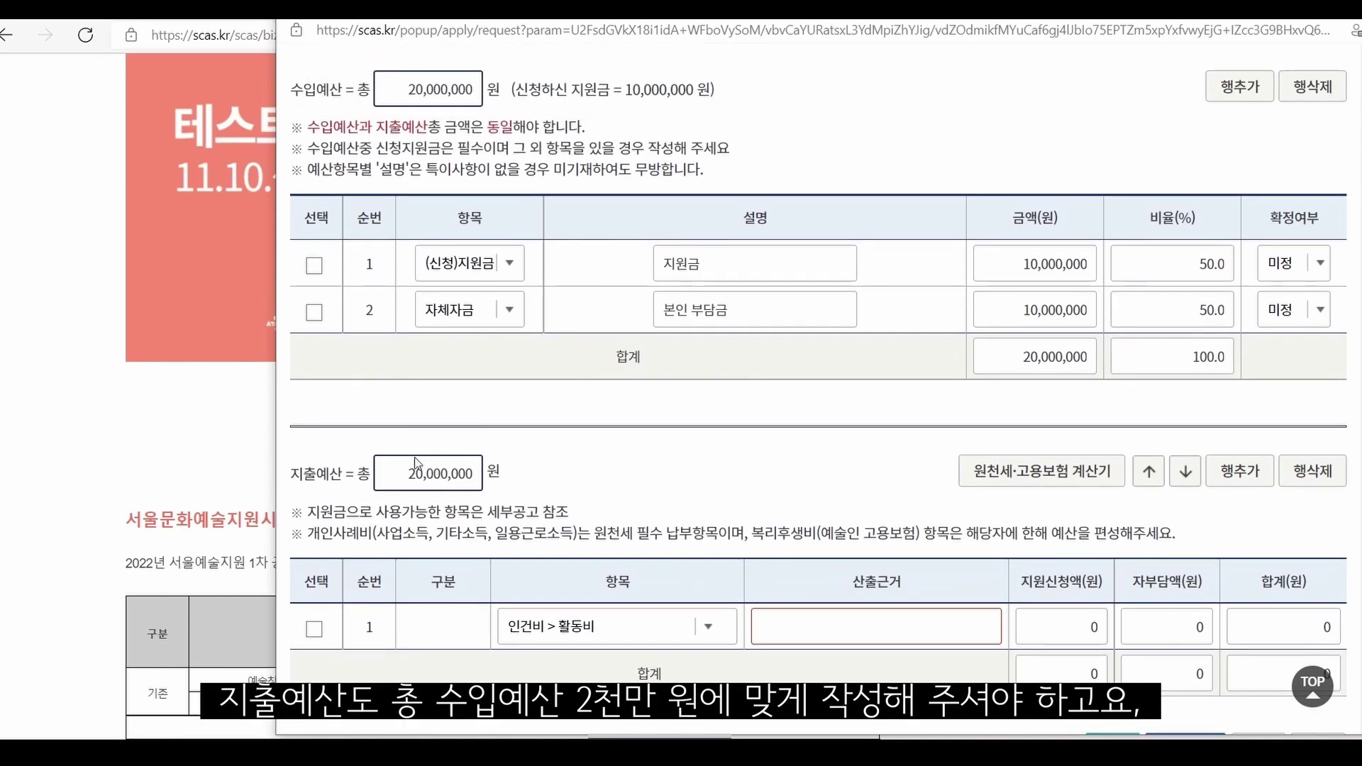
scroll(700, 436, down, 2)
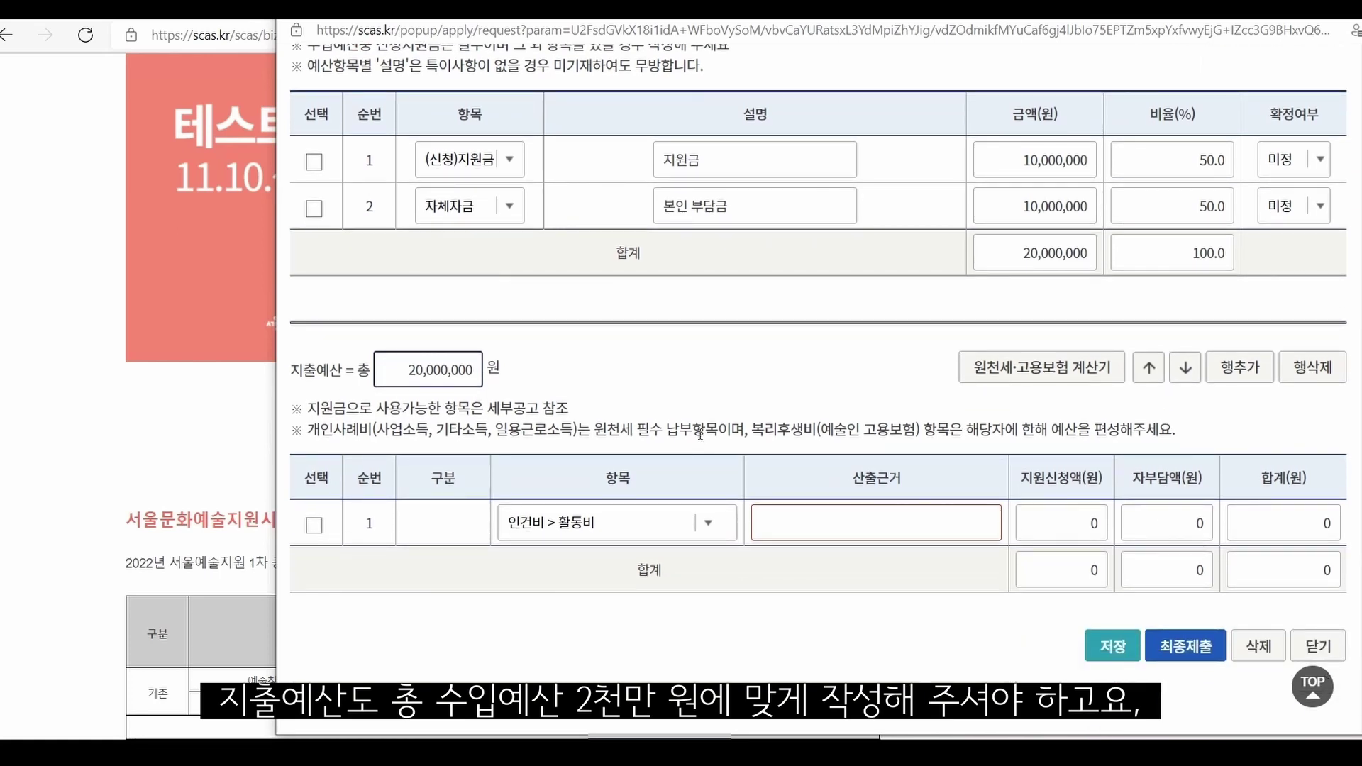
click(709, 523)
click(710, 523)
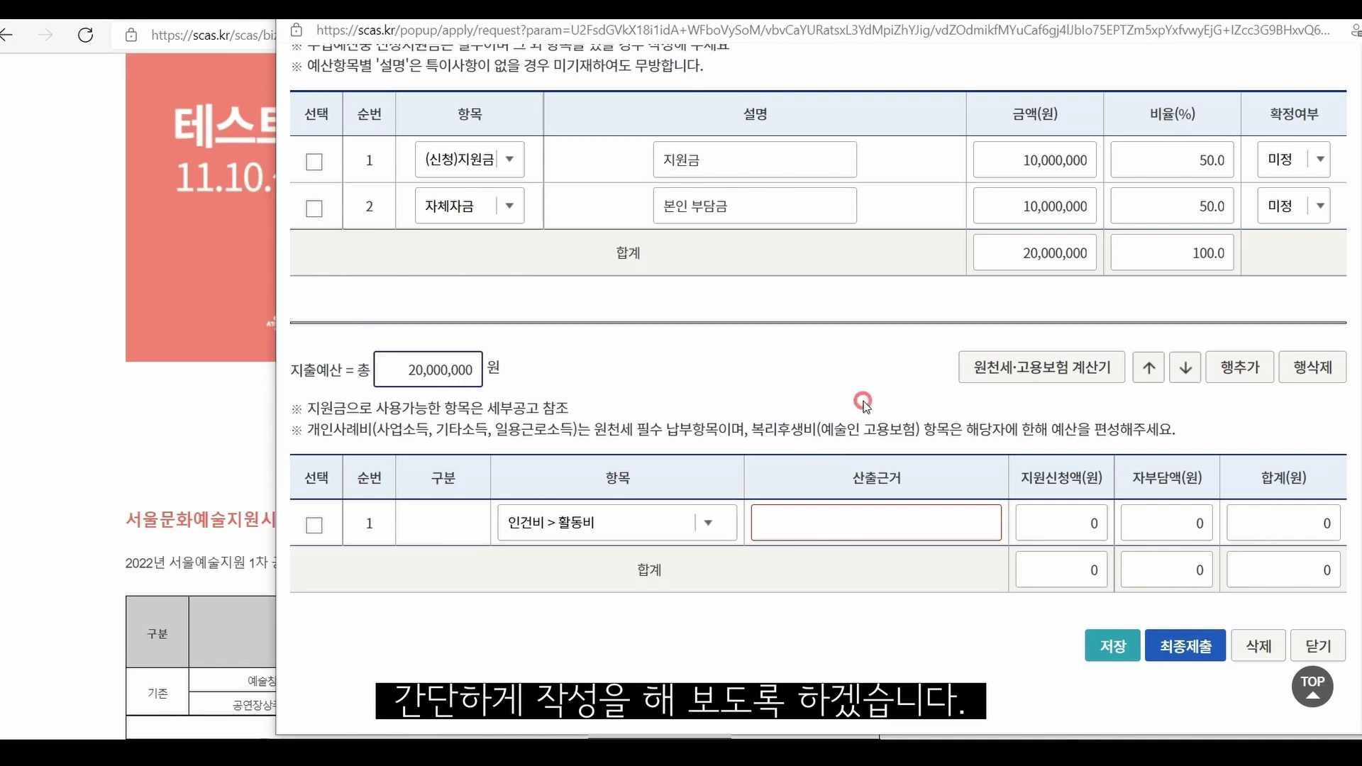
click(1233, 367)
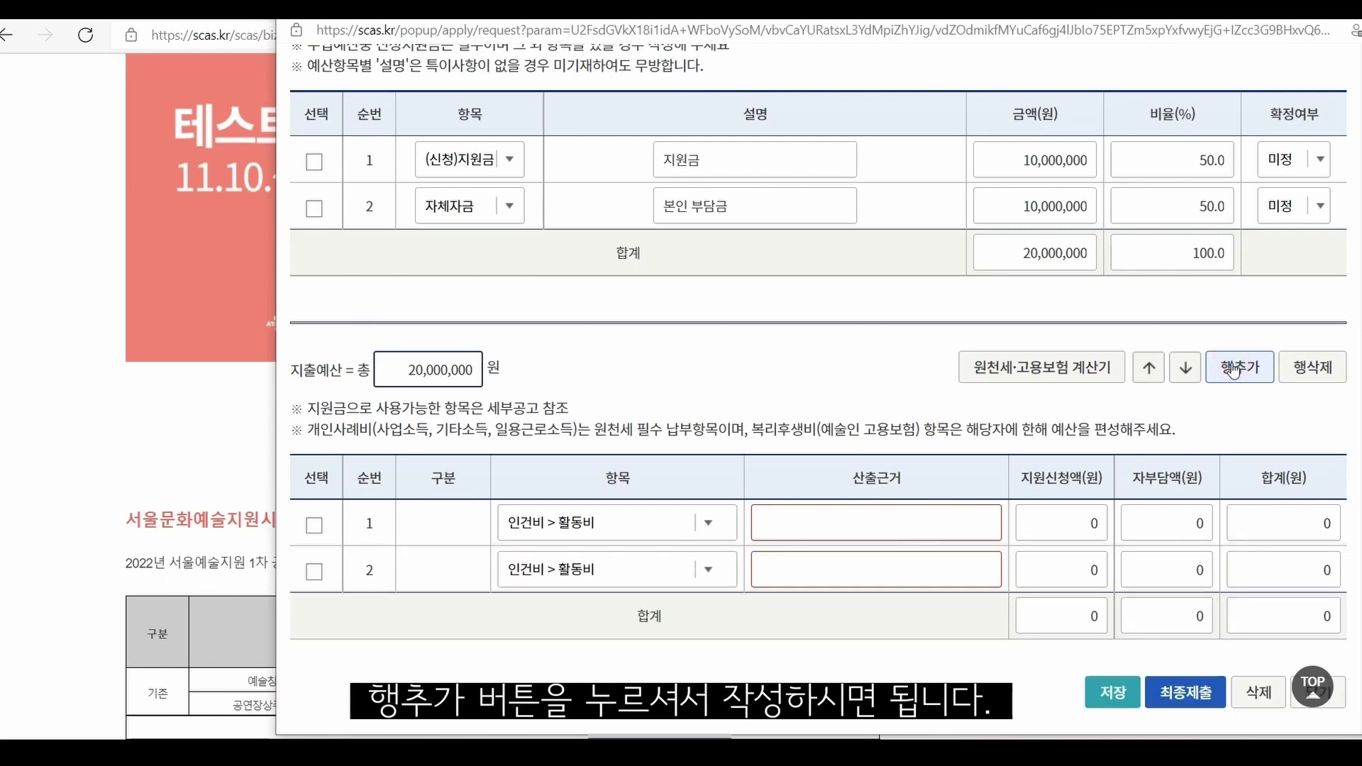
Set the first 지출예산 row's item to 인건비 > 개인 사례비(사업소득) with 20만원*5명*10일 as the 산출근거.
click(708, 525)
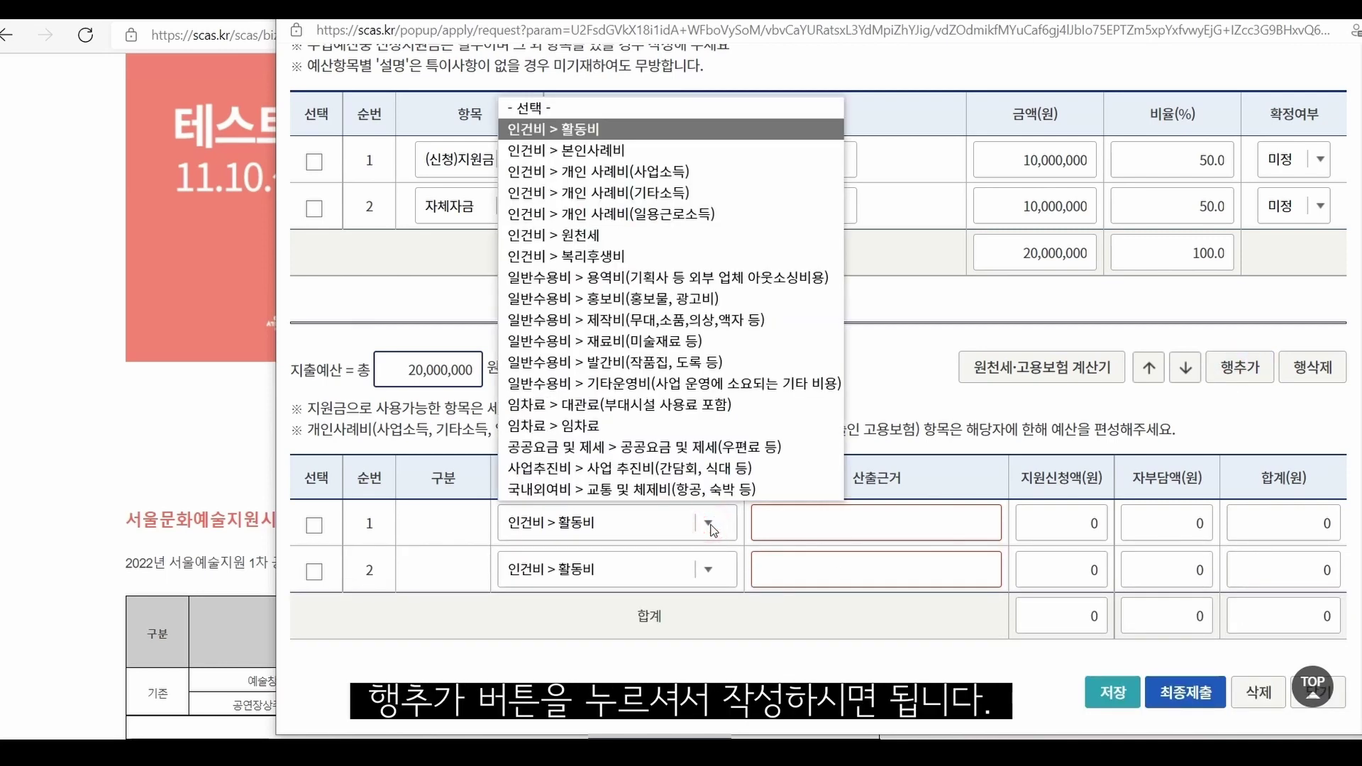
click(736, 171)
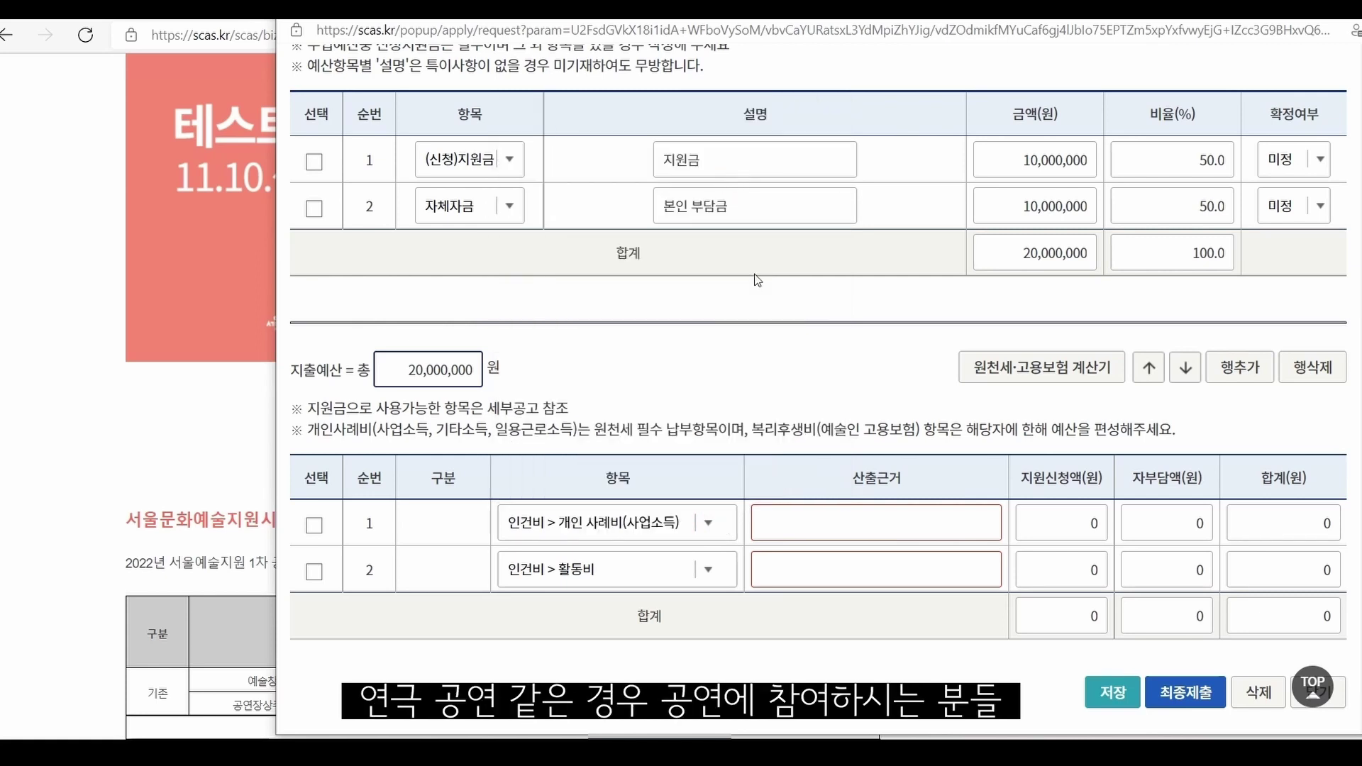
click(853, 526)
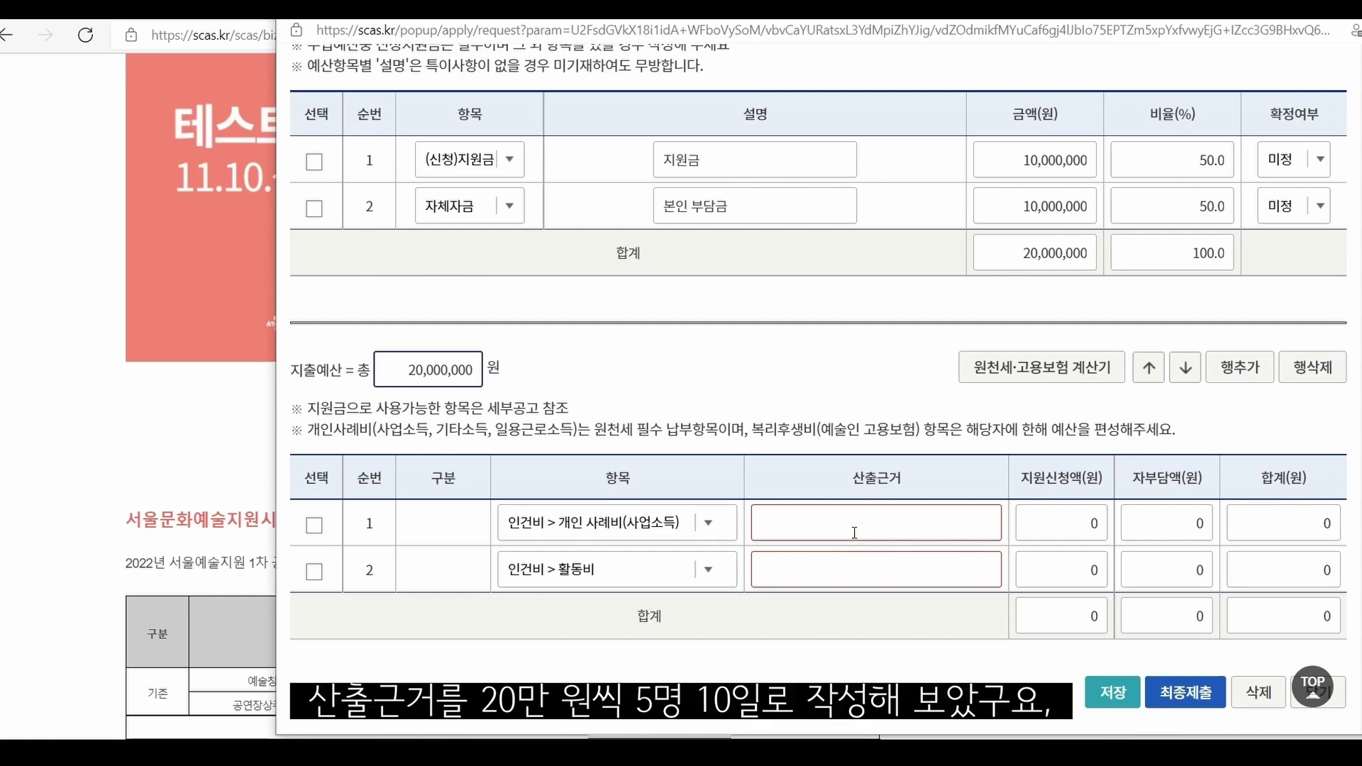
text(20만원)
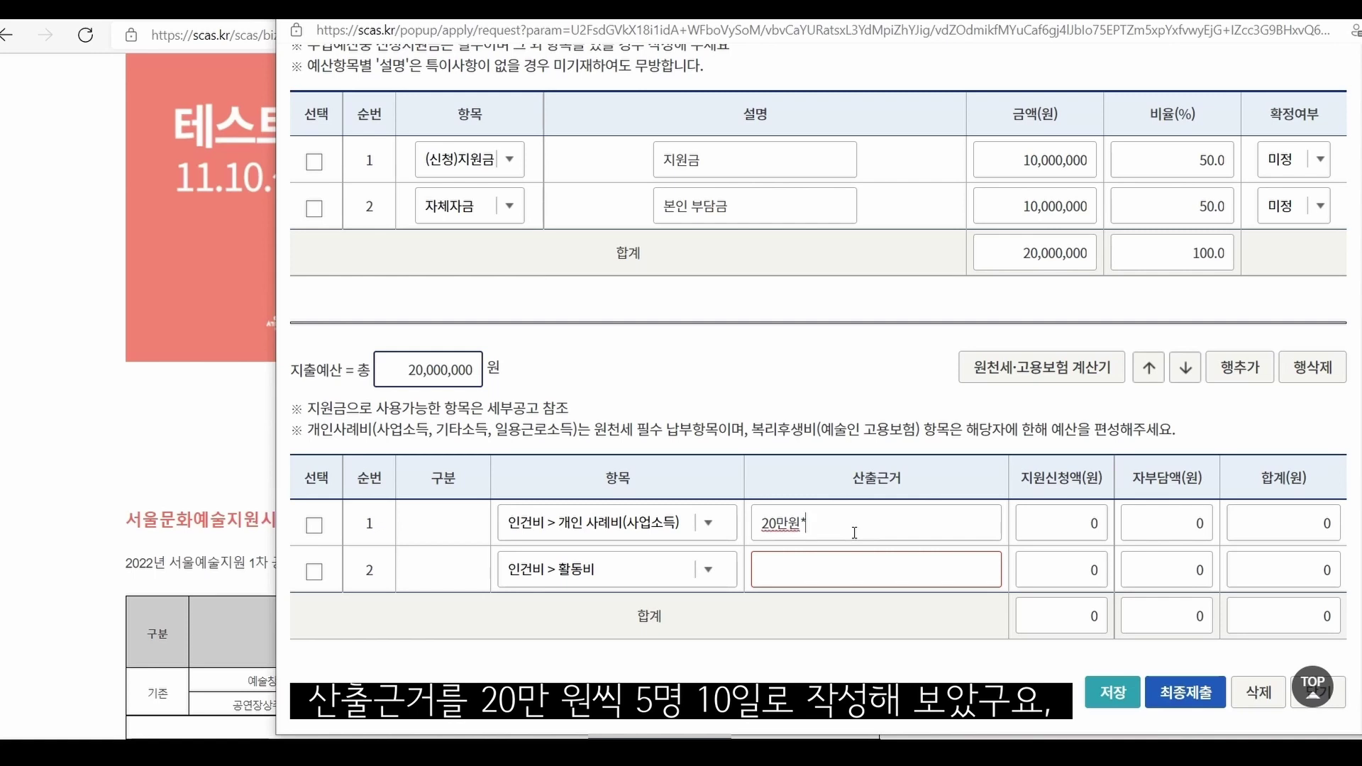
text(*5명*10일)
click(927, 525)
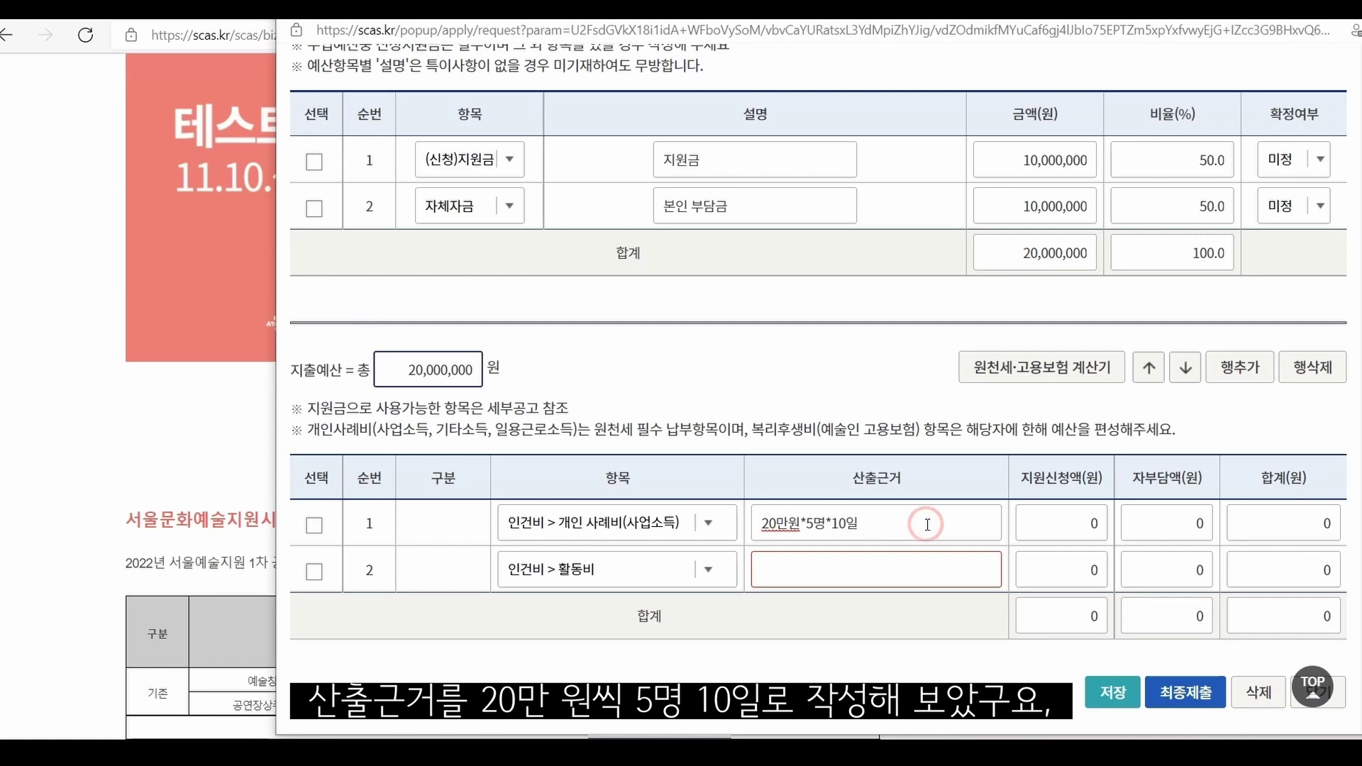
Open the 원천세·고용보험 계산기 and set its item to 인건비 > 개인 사례비(사업소득) with a 총액 of 10,000,000 won.
click(1061, 376)
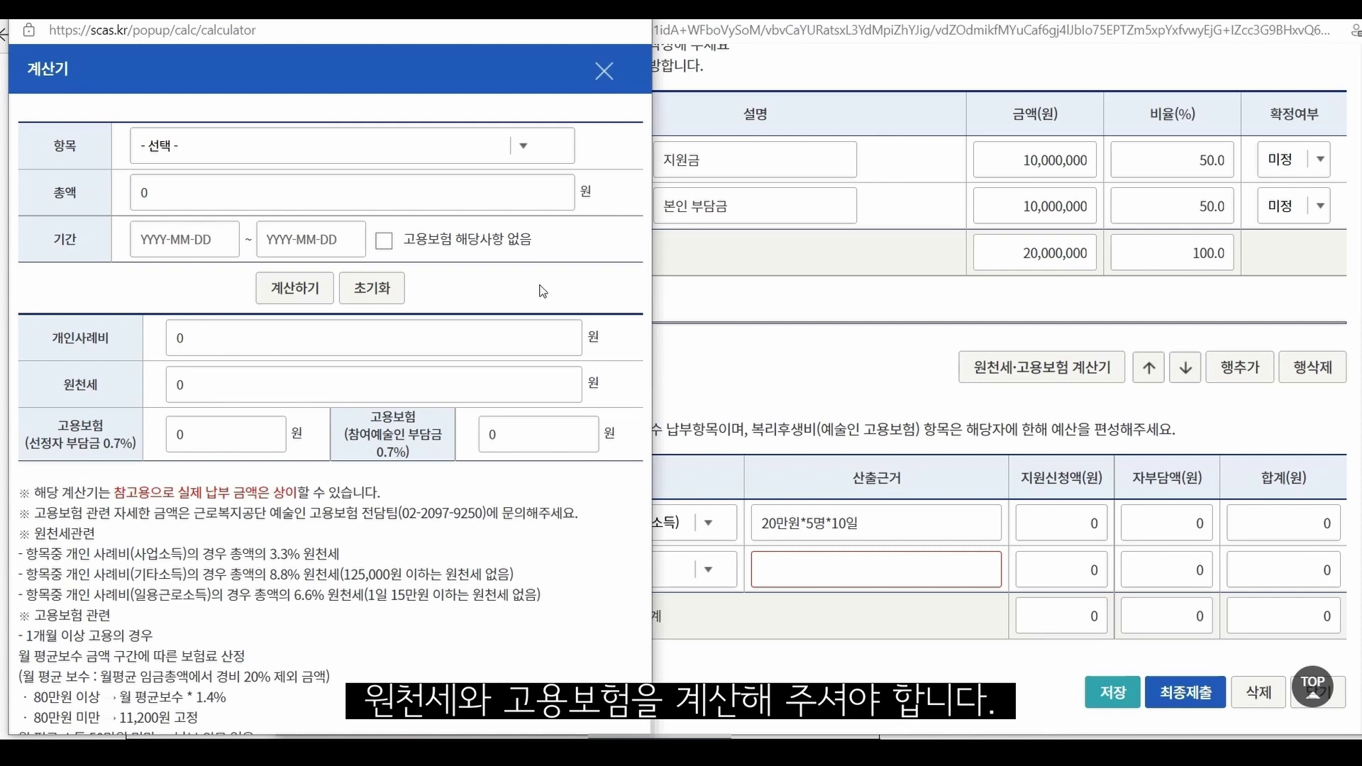
click(523, 145)
click(441, 199)
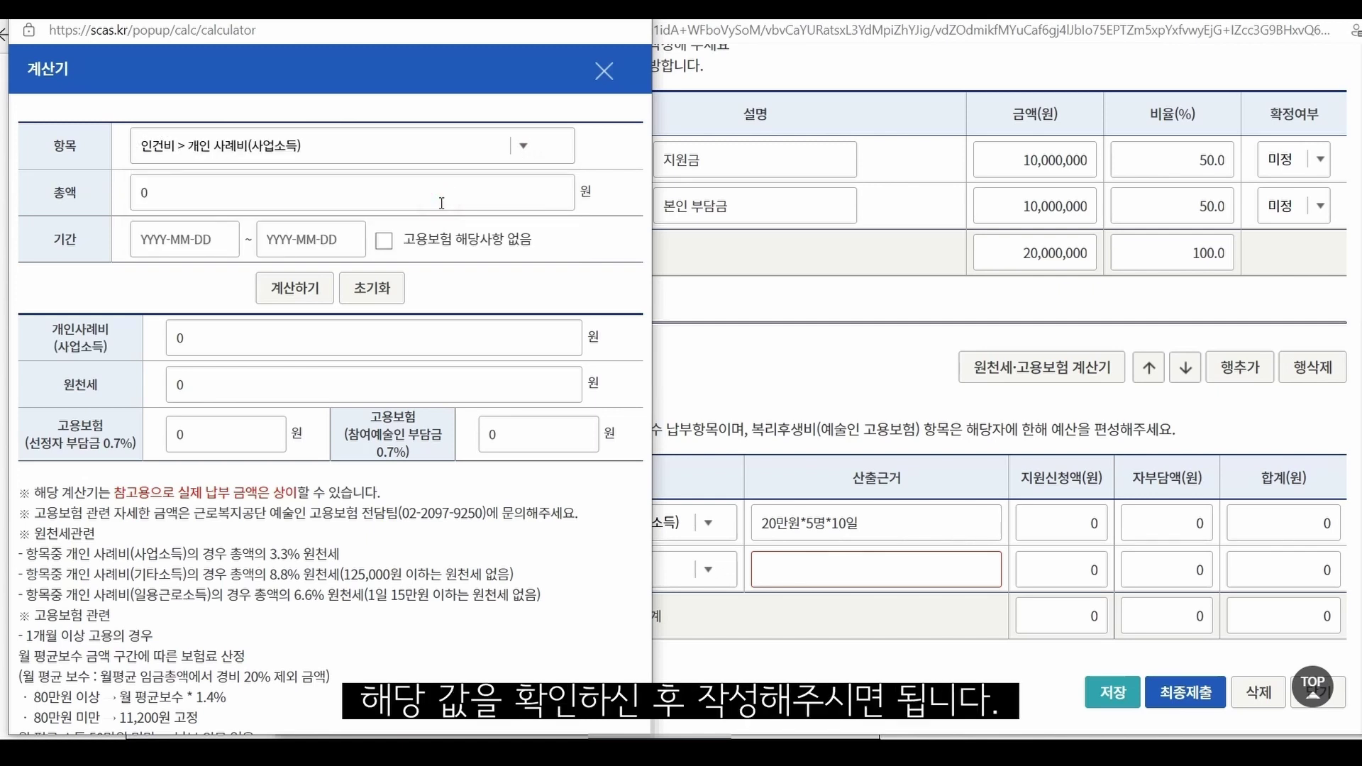
click(347, 194)
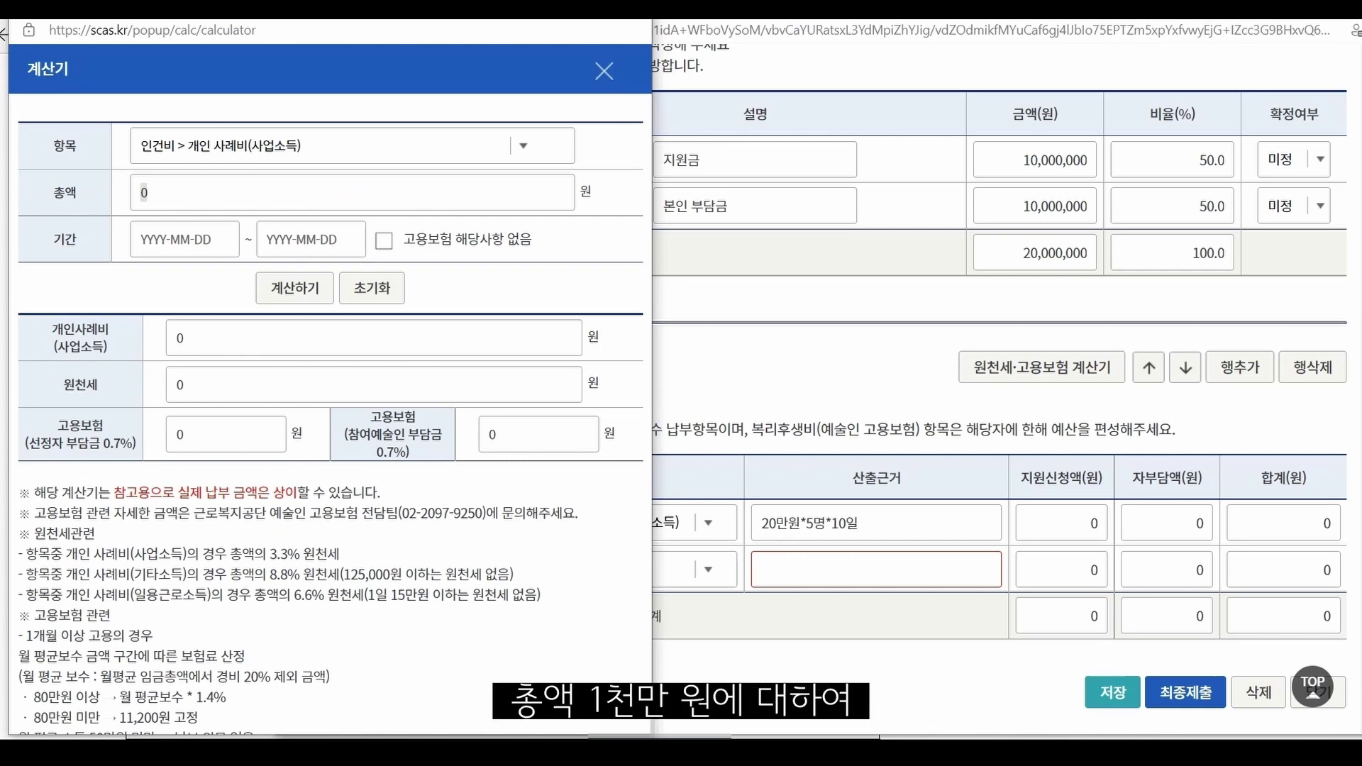
text(10,000,000)
Set the calculator's period to 2022-05-01 through 2022-07-31, mark 고용보험 해당사항 없음, and run the calculation.
click(225, 241)
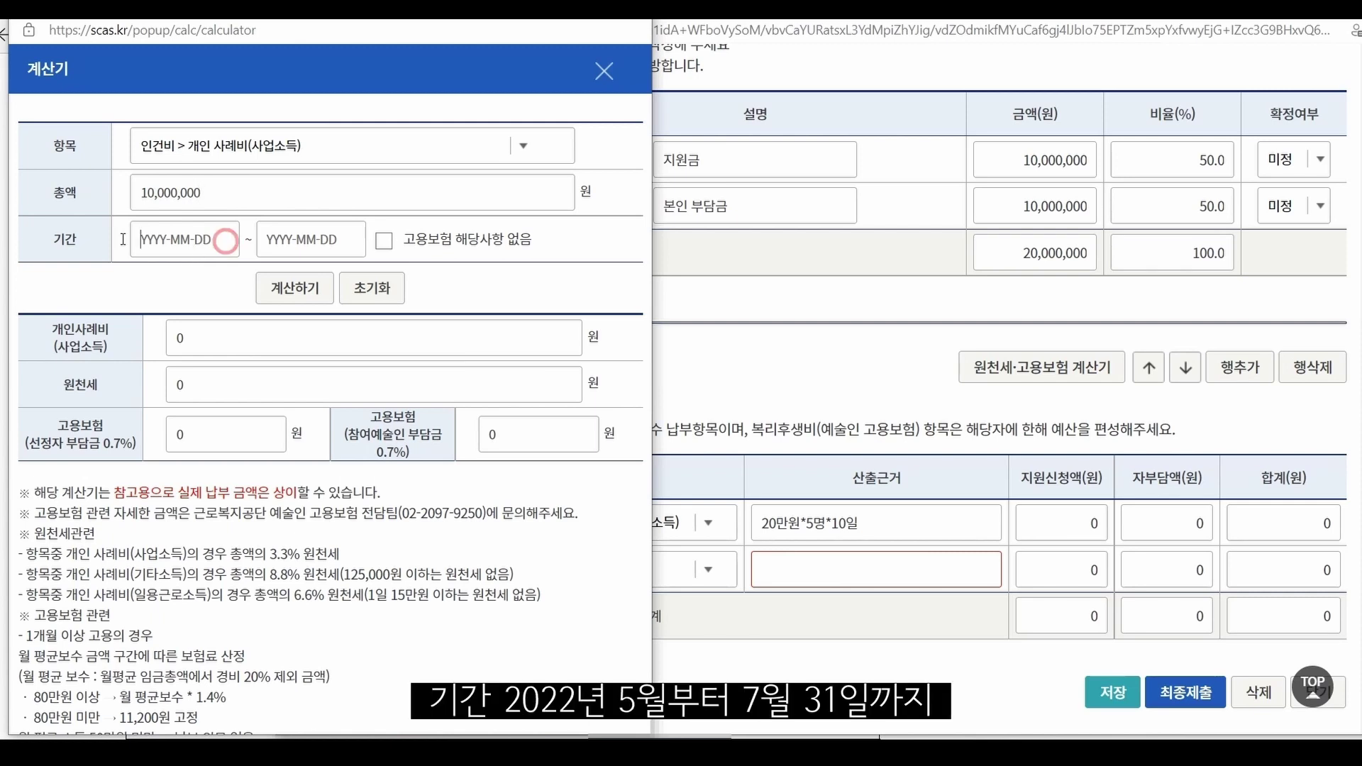
text(202)
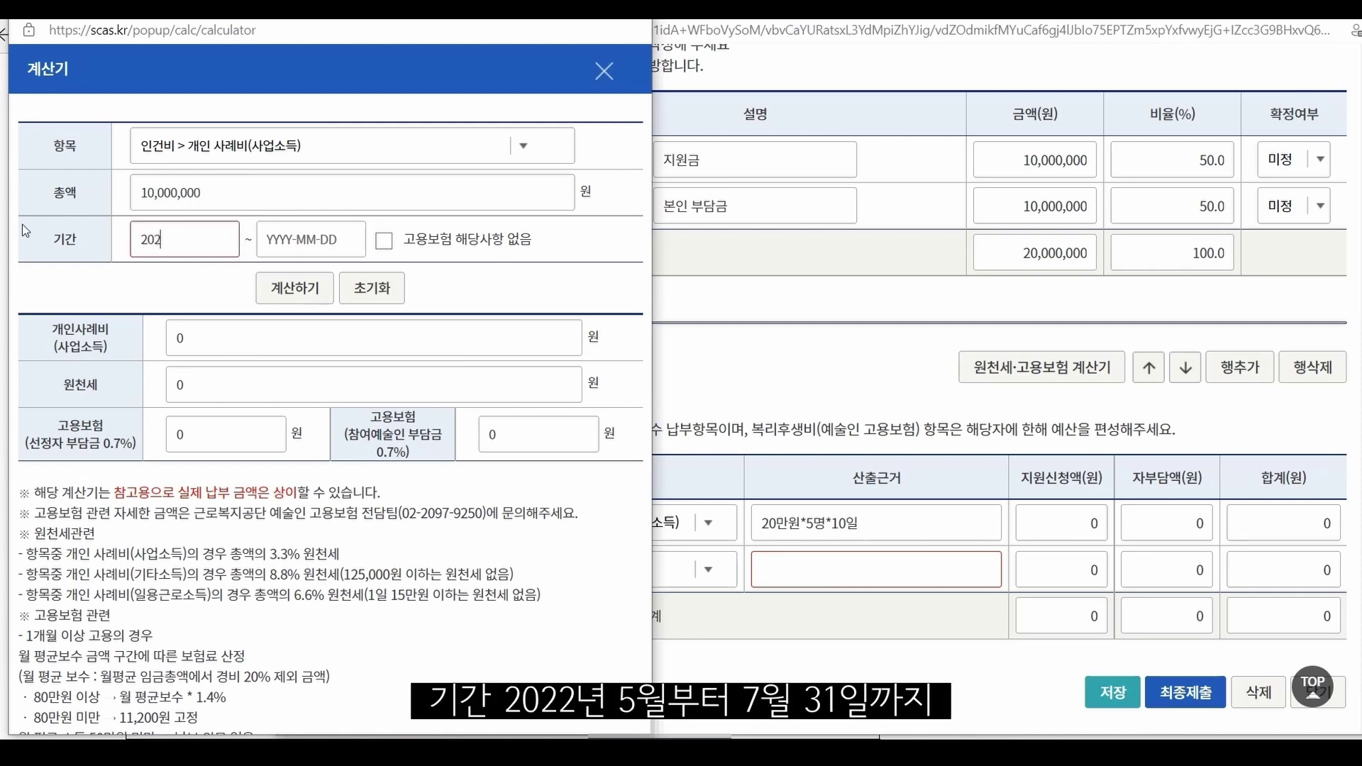
text(2-05-01)
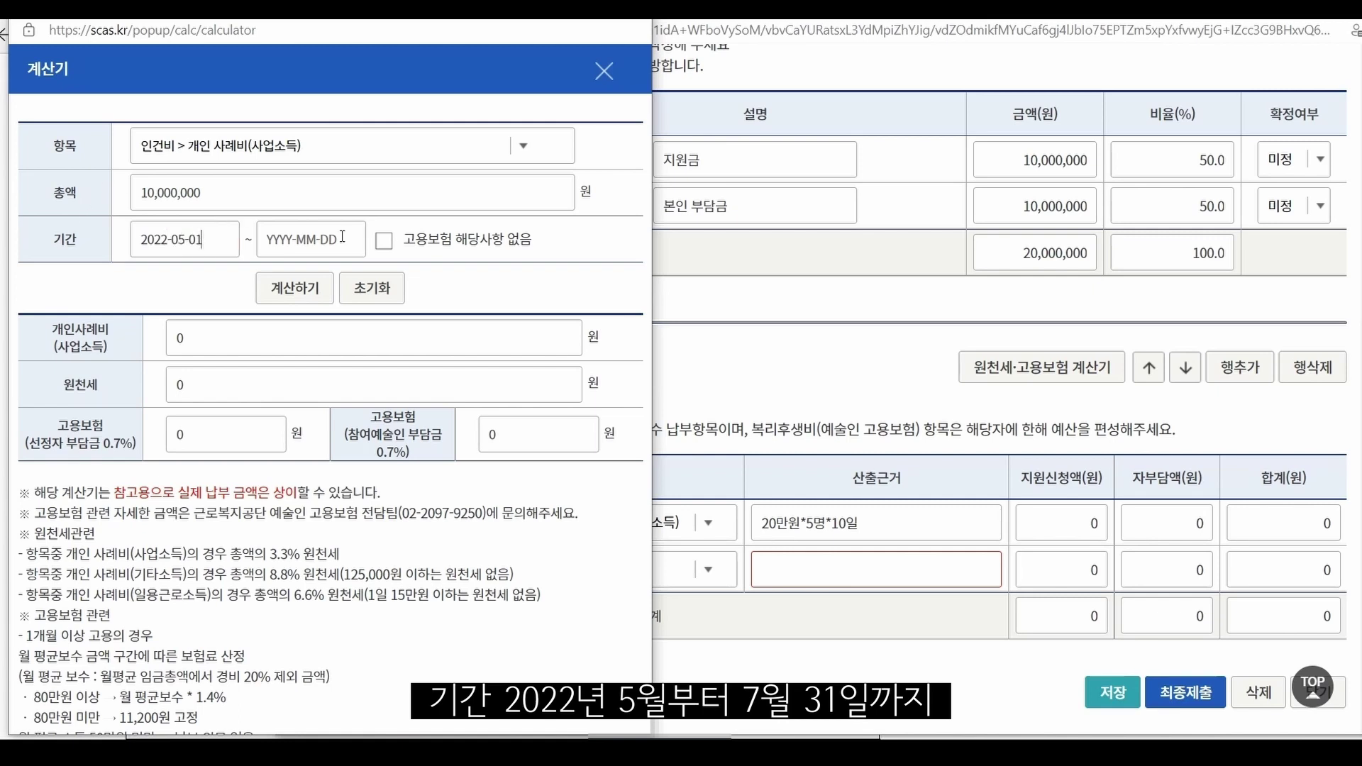
click(278, 242)
text(2022)
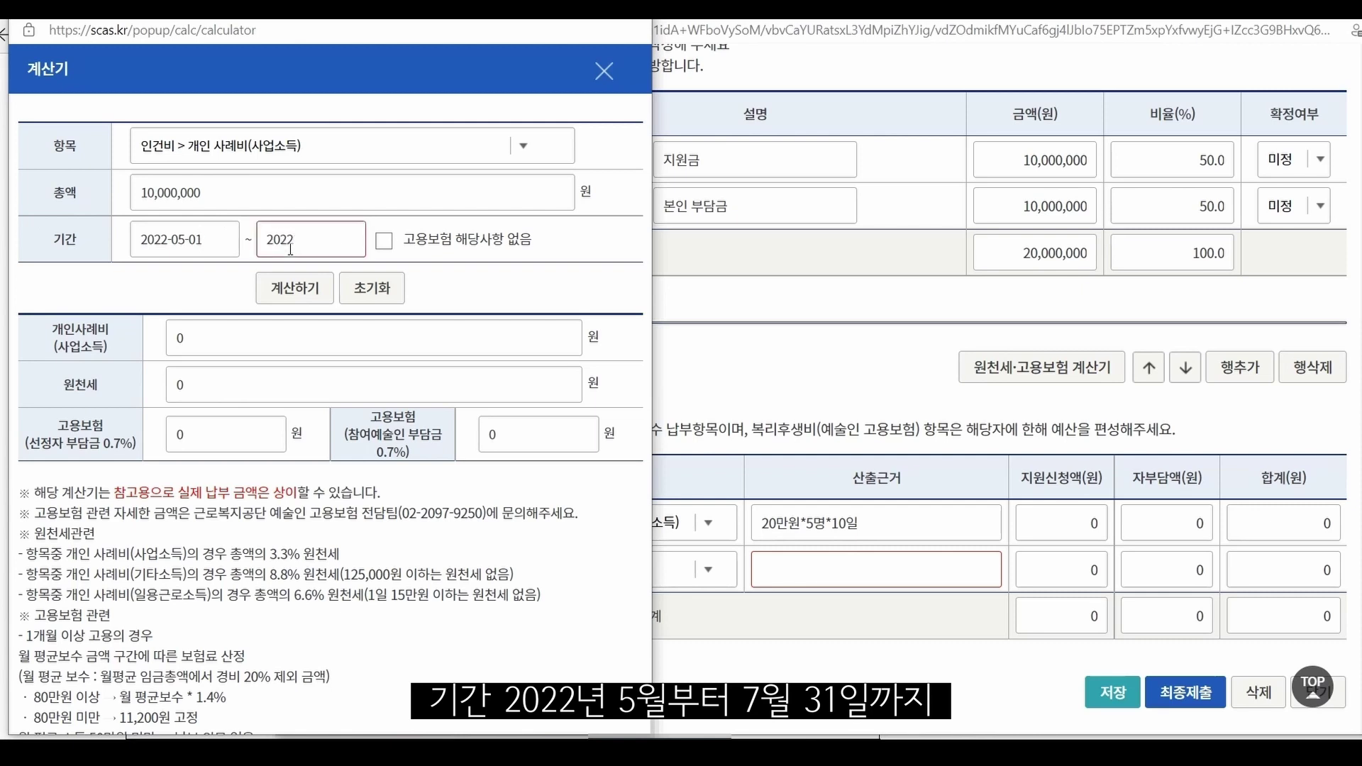
text(-07-31)
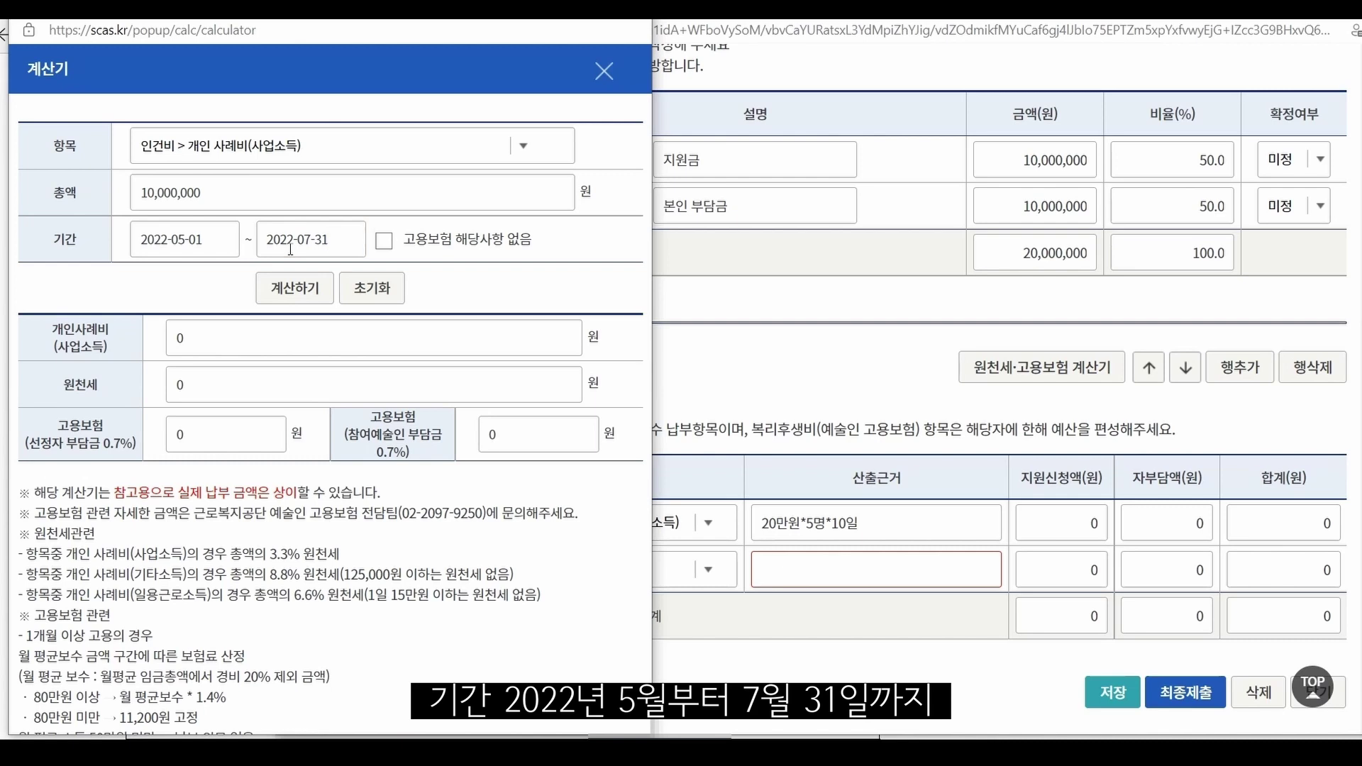
click(386, 244)
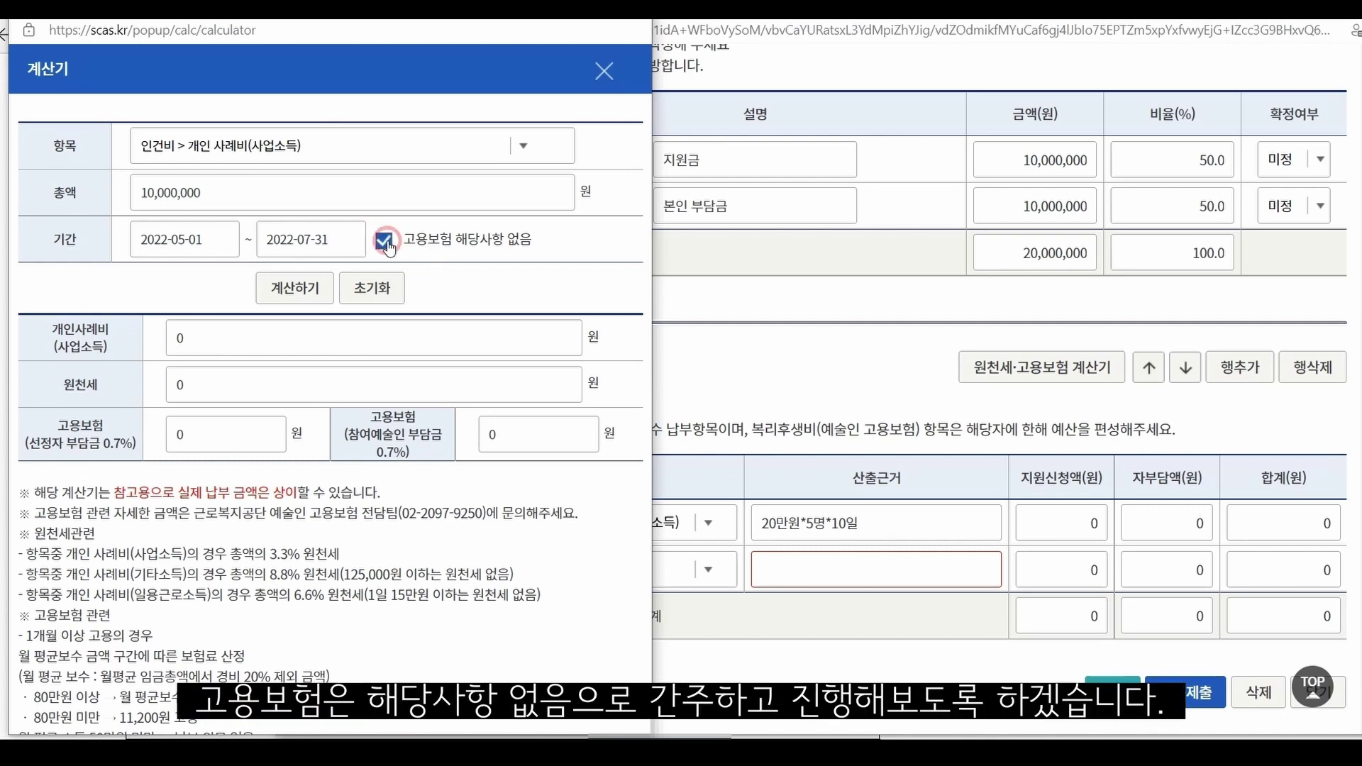
click(304, 300)
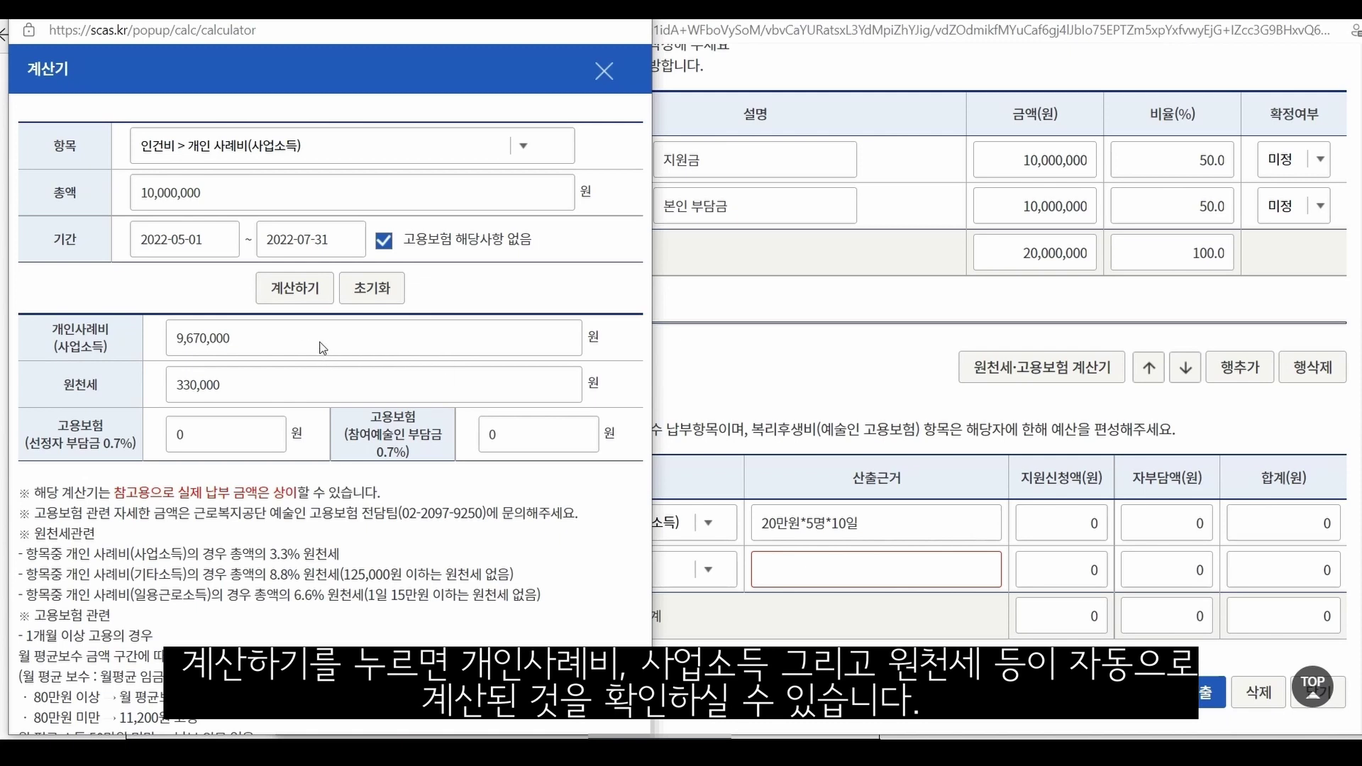
Copy the calculated 개인사례비 of 9,670,000 won into the 지원신청액 of the first 지출예산 row.
drag(253, 343, 115, 343)
key(ctrl+c)
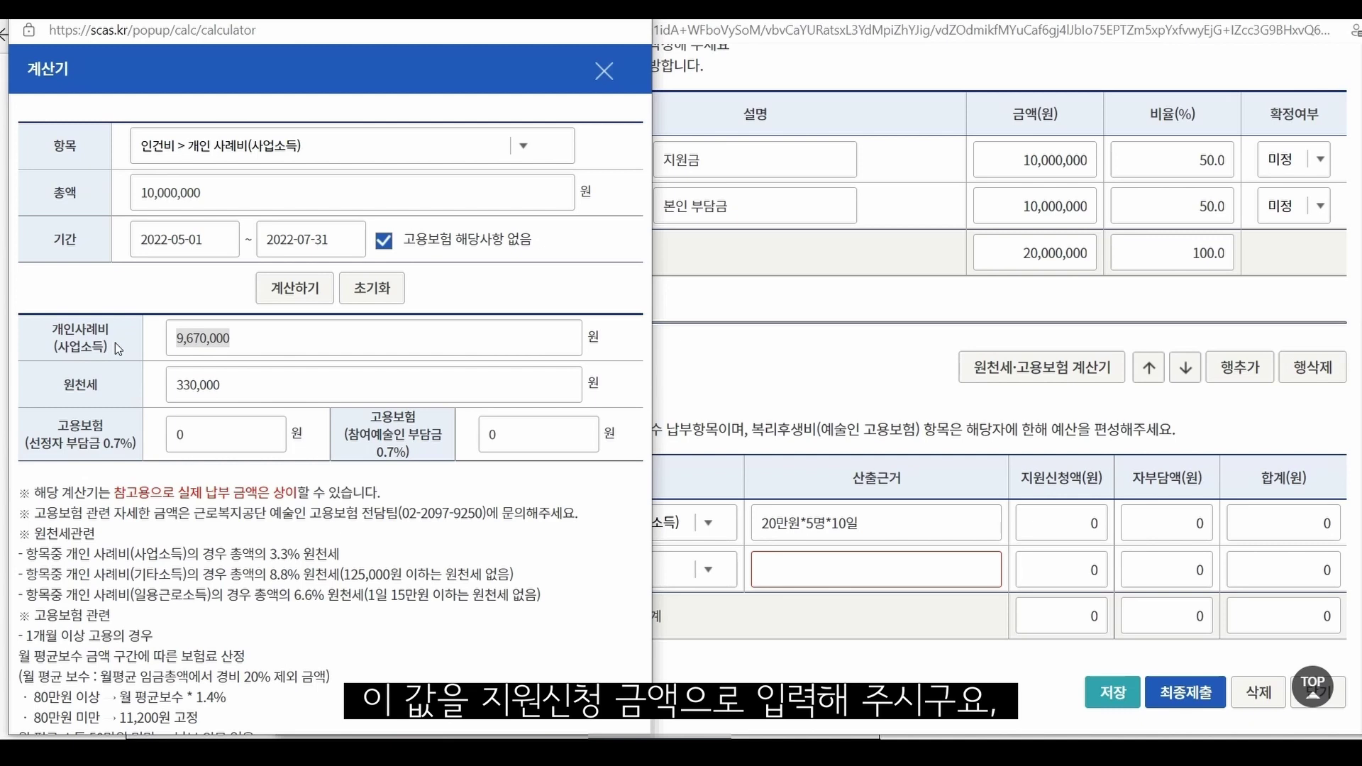
click(1078, 518)
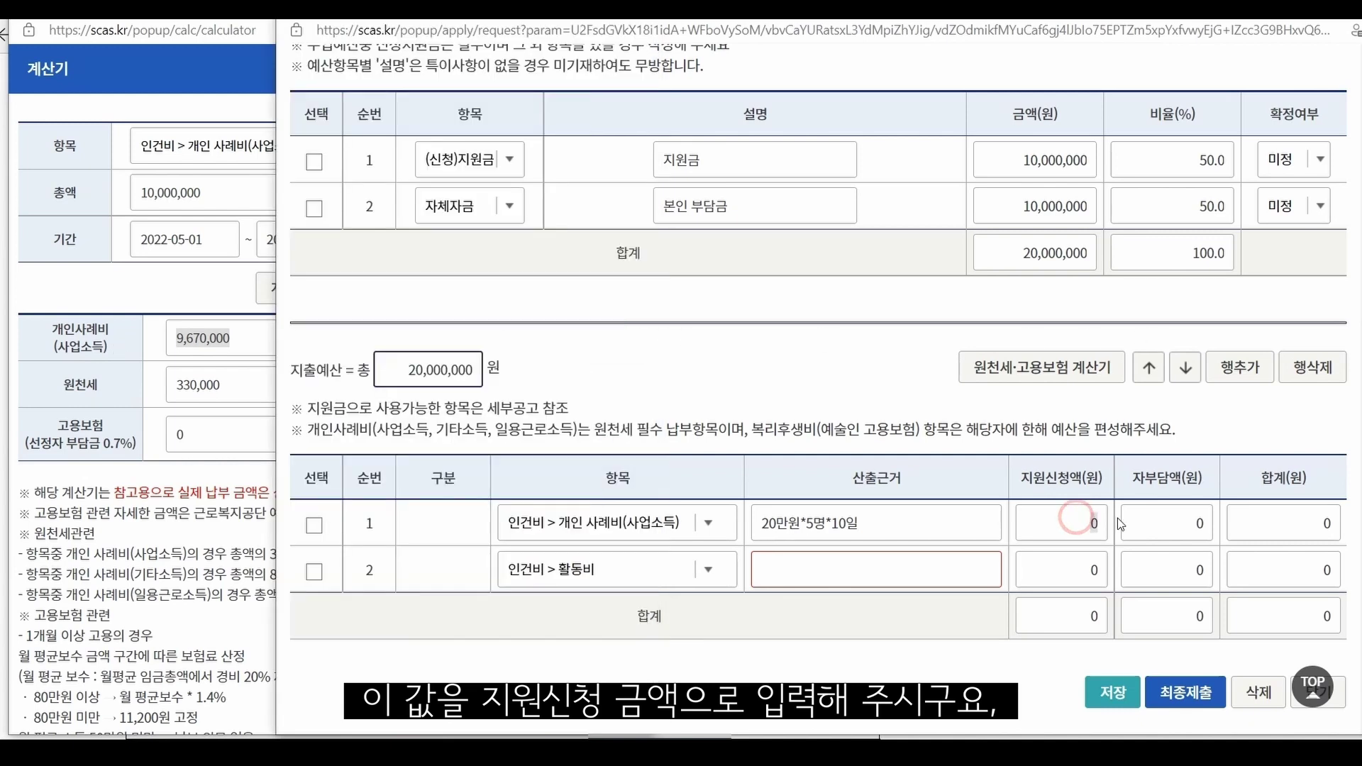
key(ctrl+v)
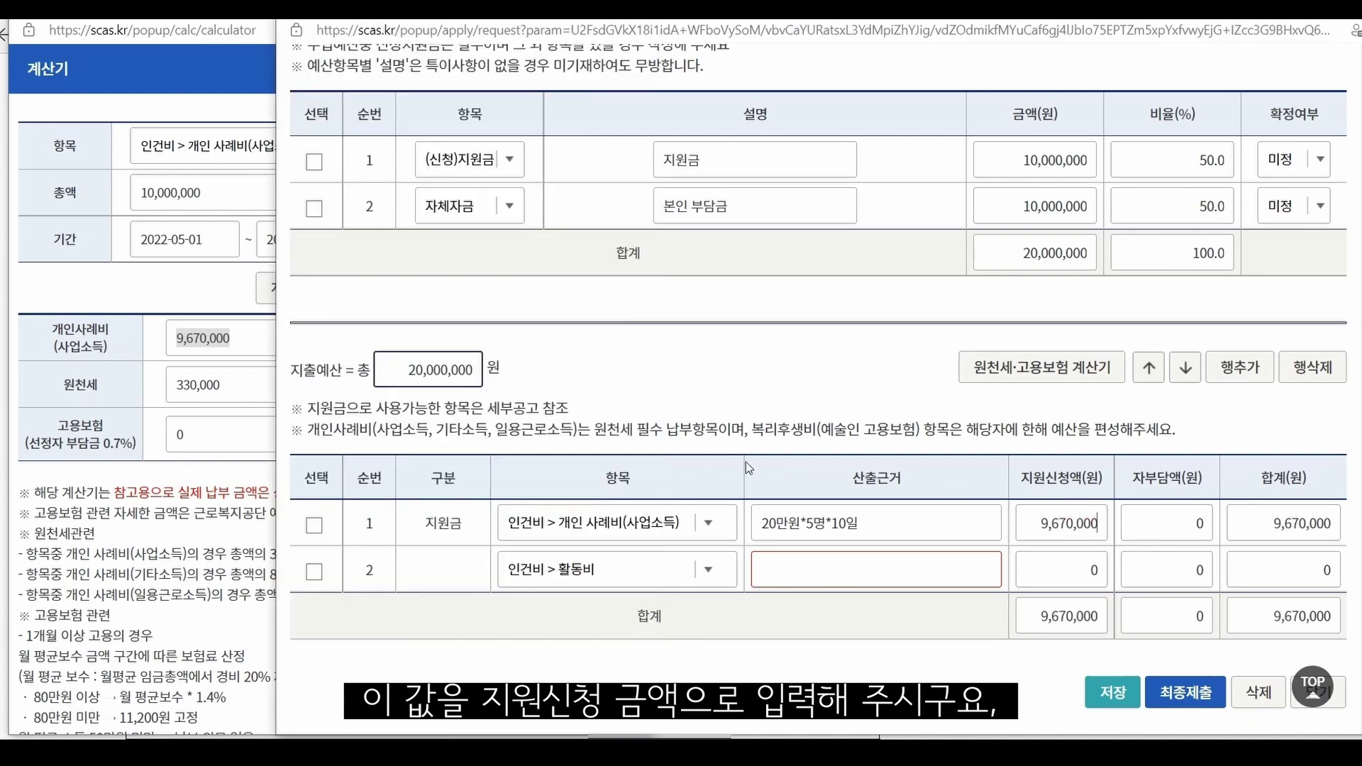
Set the second 지출예산 row's item to 인건비 > 원천세 and copy the calculated 330,000 won into its 지원신청액.
click(708, 569)
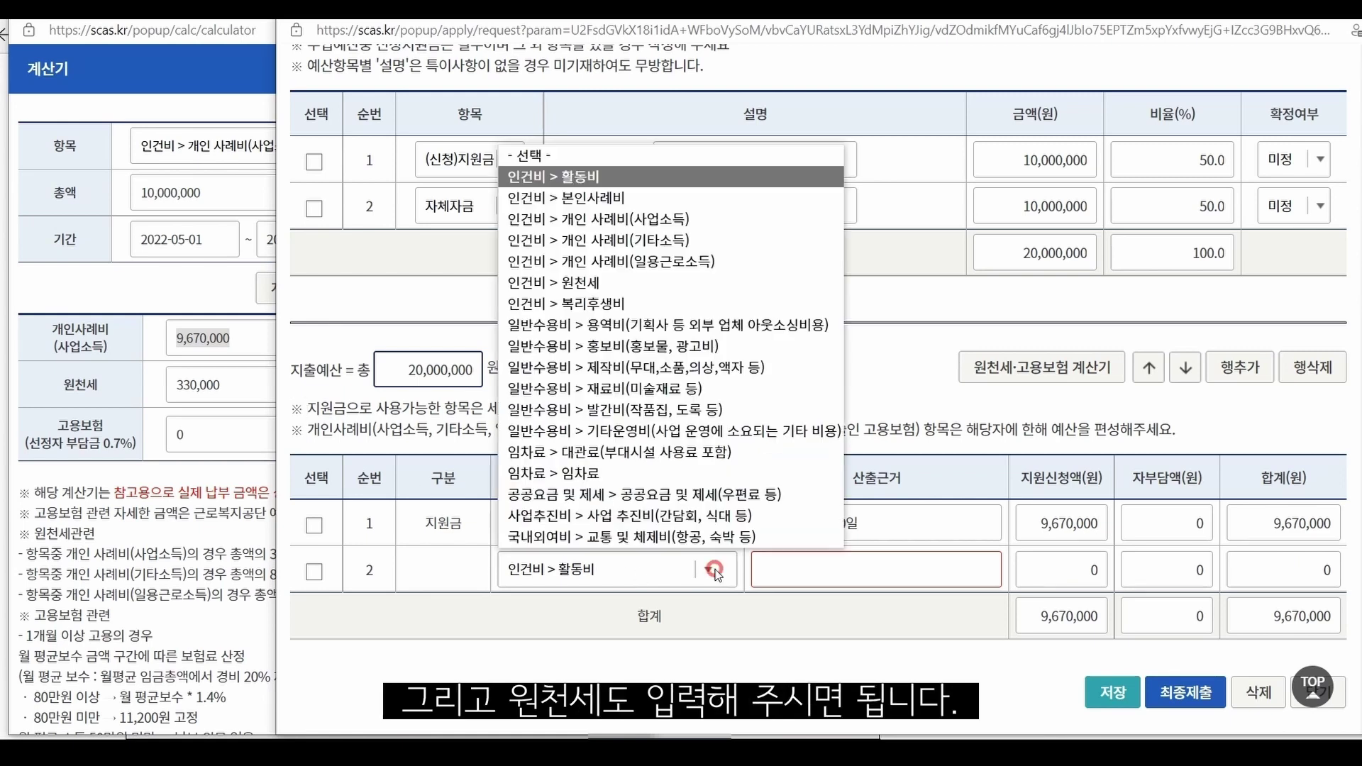
click(651, 288)
drag(244, 379, 165, 387)
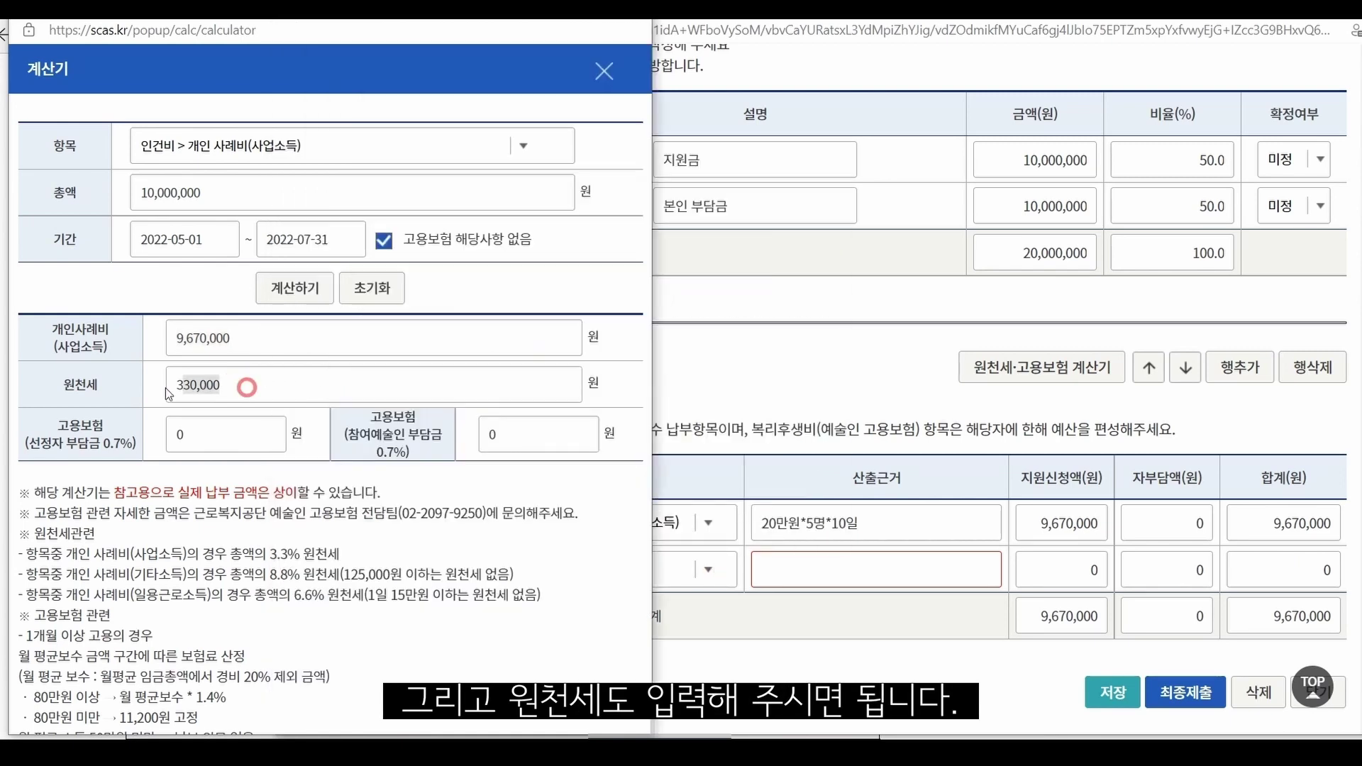
key(ctrl+c)
click(1103, 569)
key(ctrl+v)
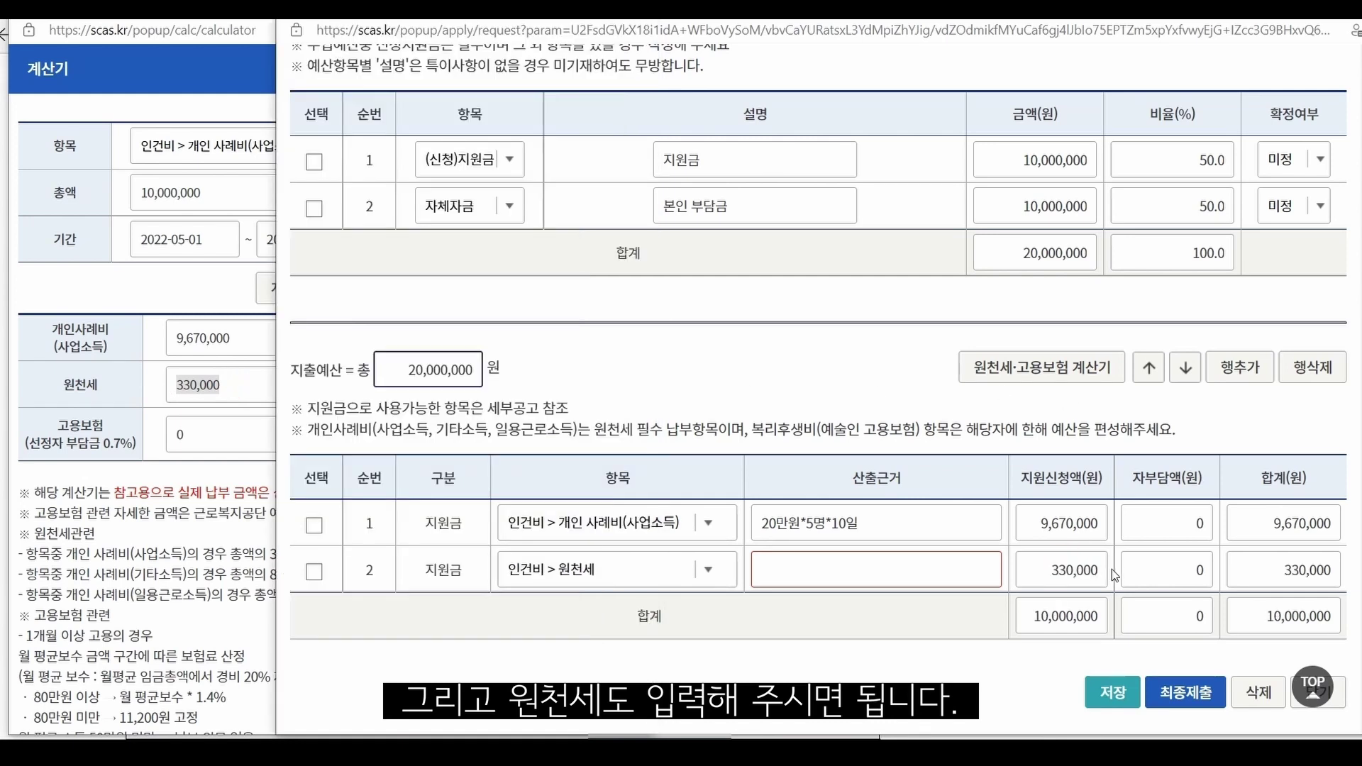
Enter 개인 사례비 원천세 as the 산출근거 of the second 지출예산 row.
click(883, 576)
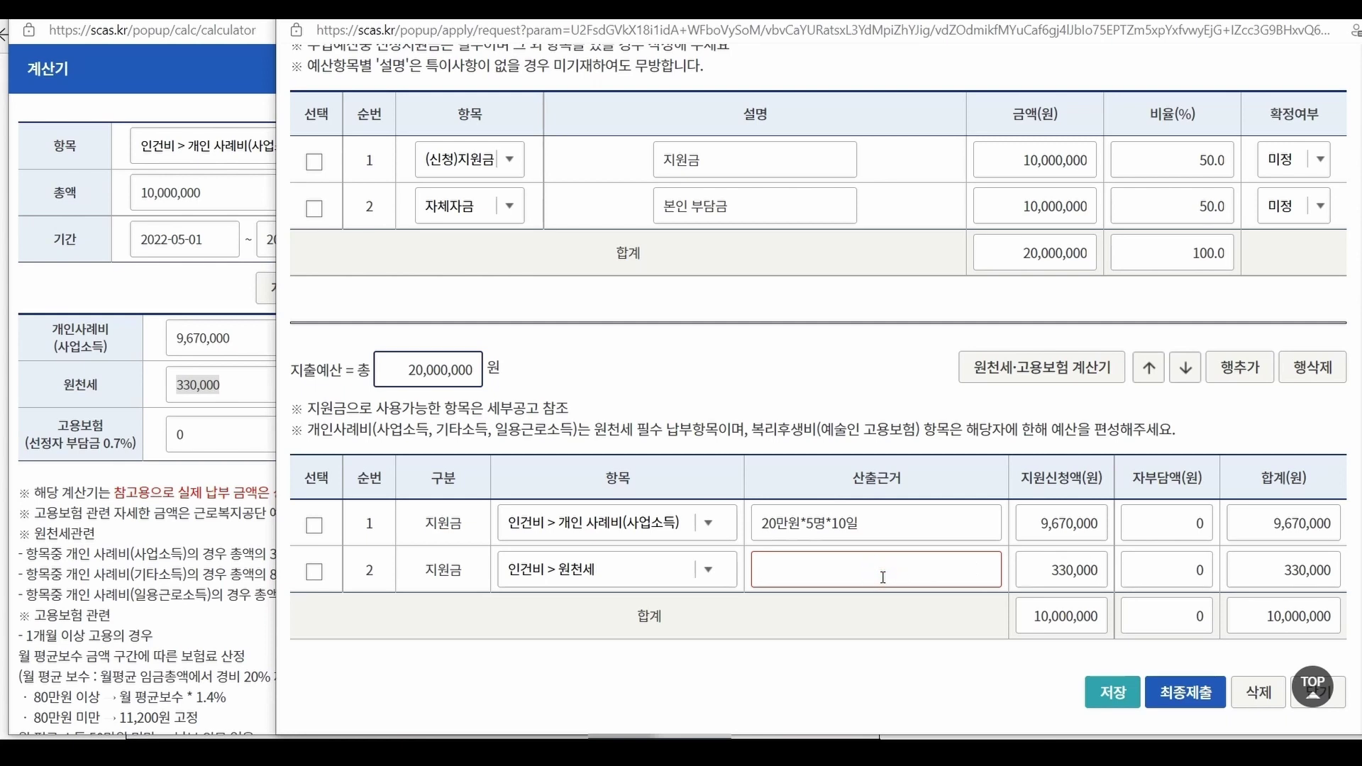
text(원천세)
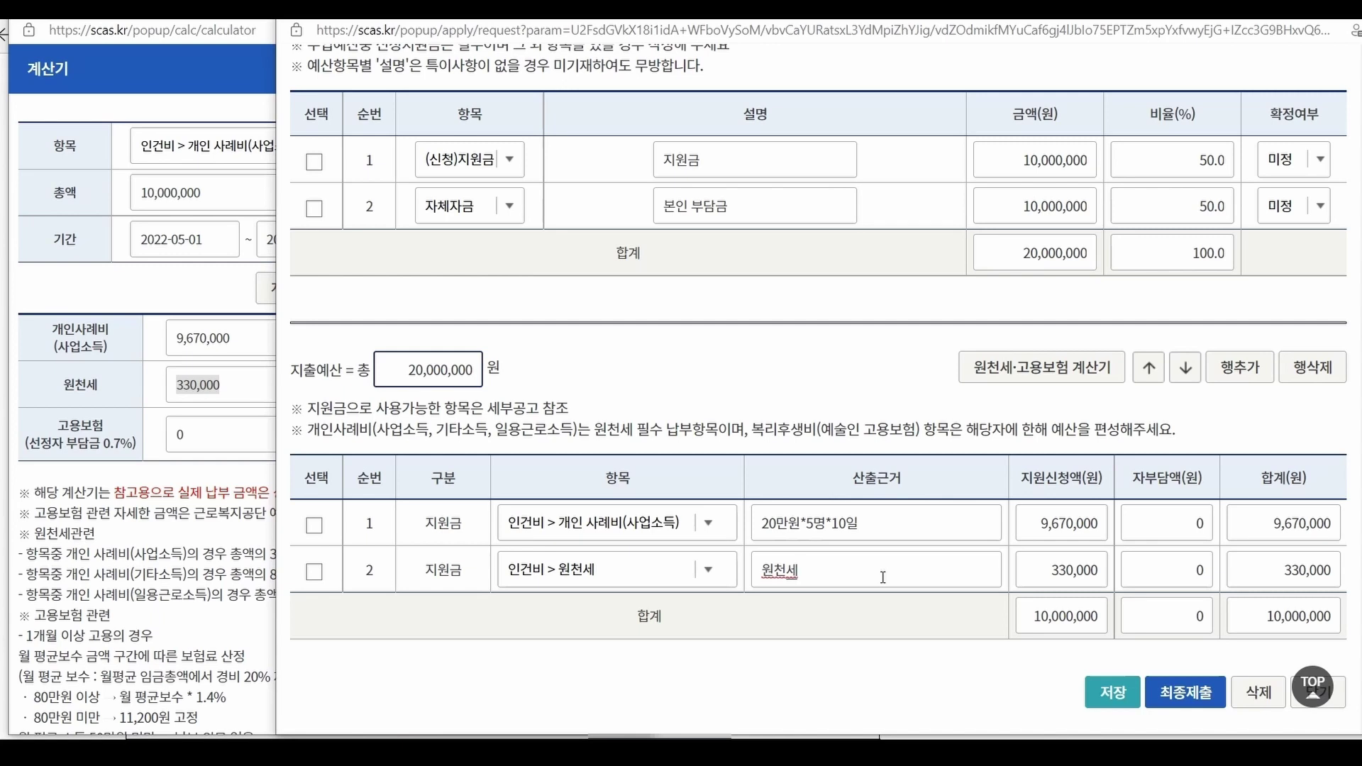
key(BackSpace)
key(BackSpace)
key(BackSpace)
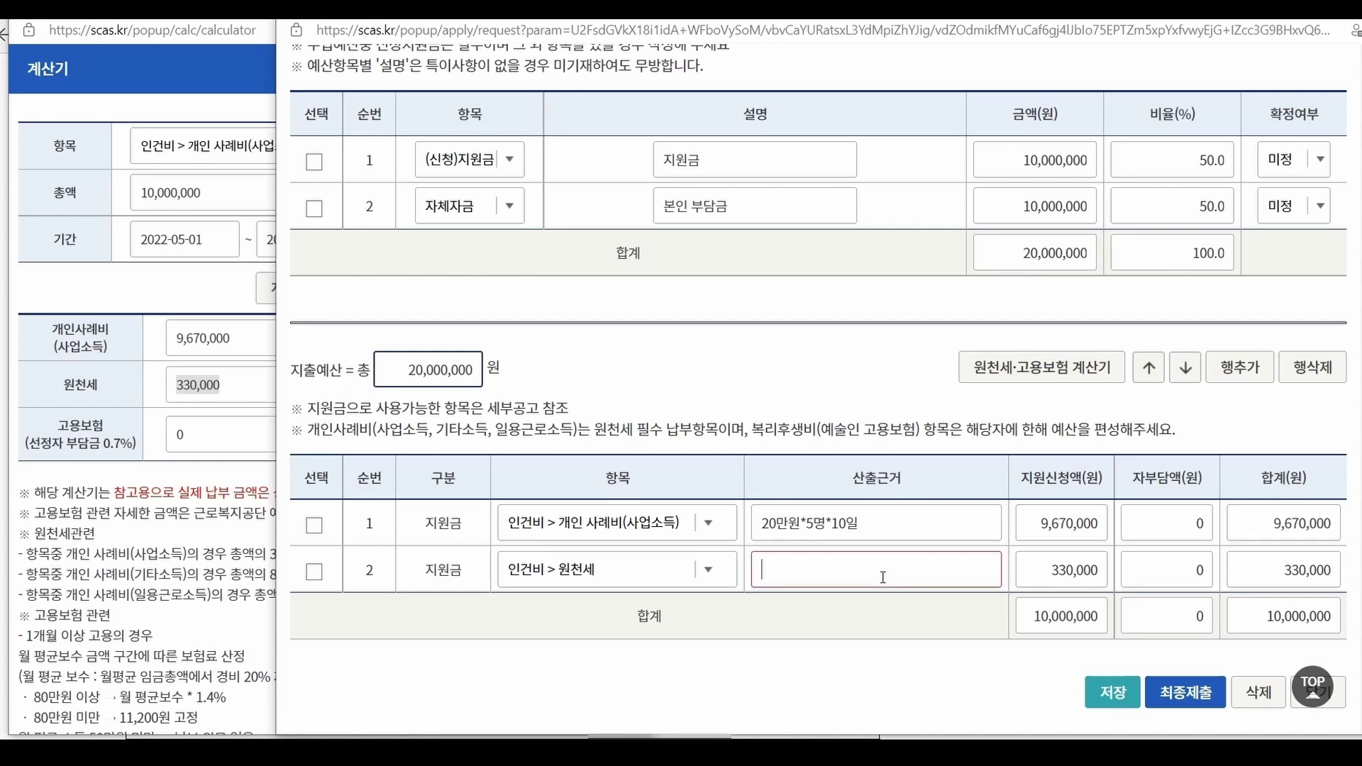
text(갱인 사례비 위)
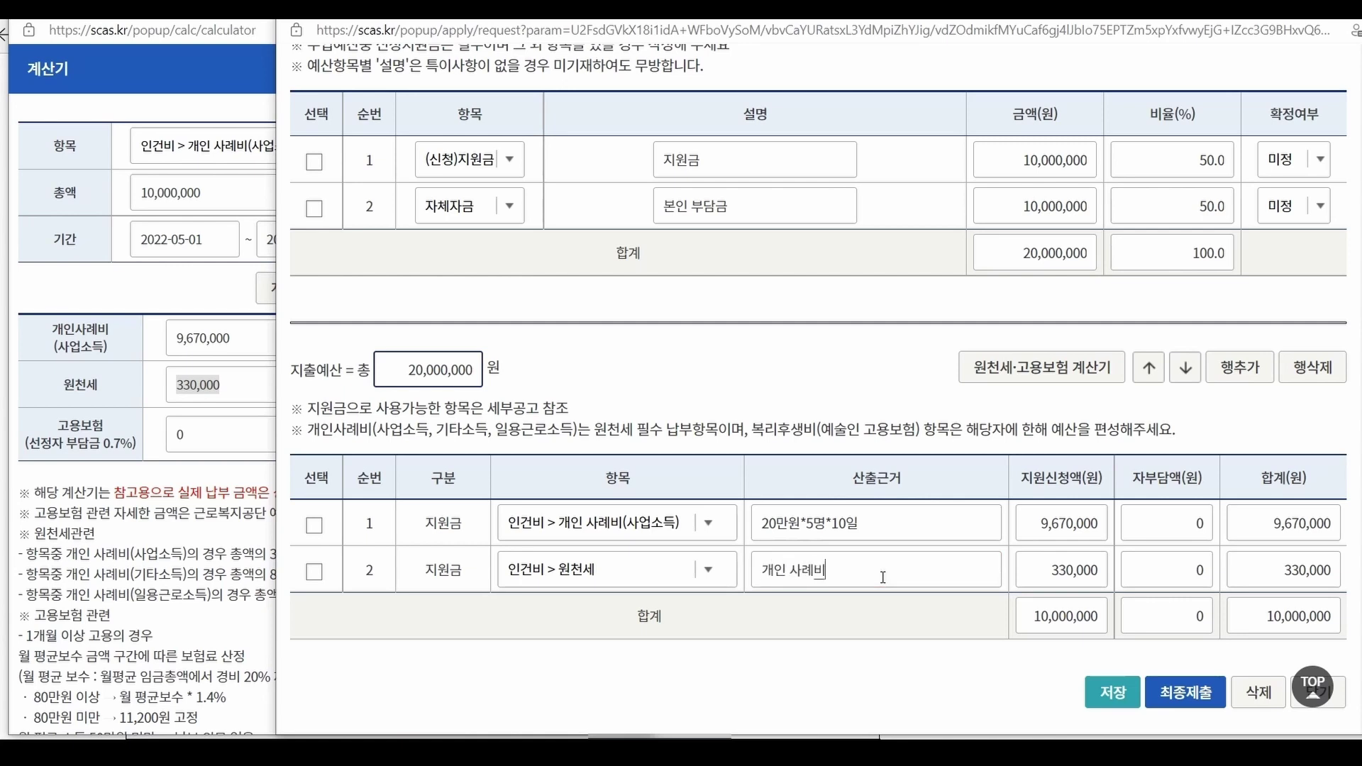
text(천세)
click(905, 620)
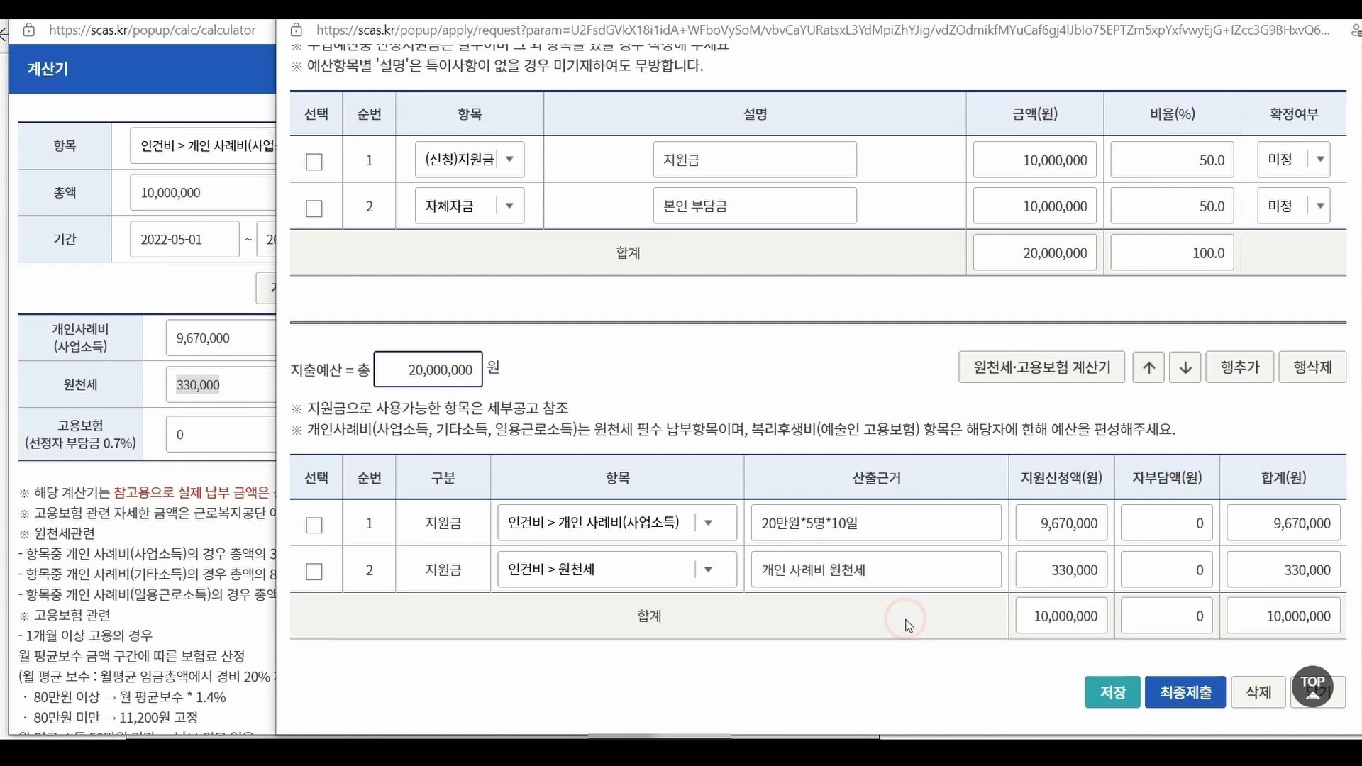
Add a third 지출예산 row for 임차료 > 대관료(부대시설 사용료 포함) with 100만원*10일 as the 산출근거.
click(1239, 368)
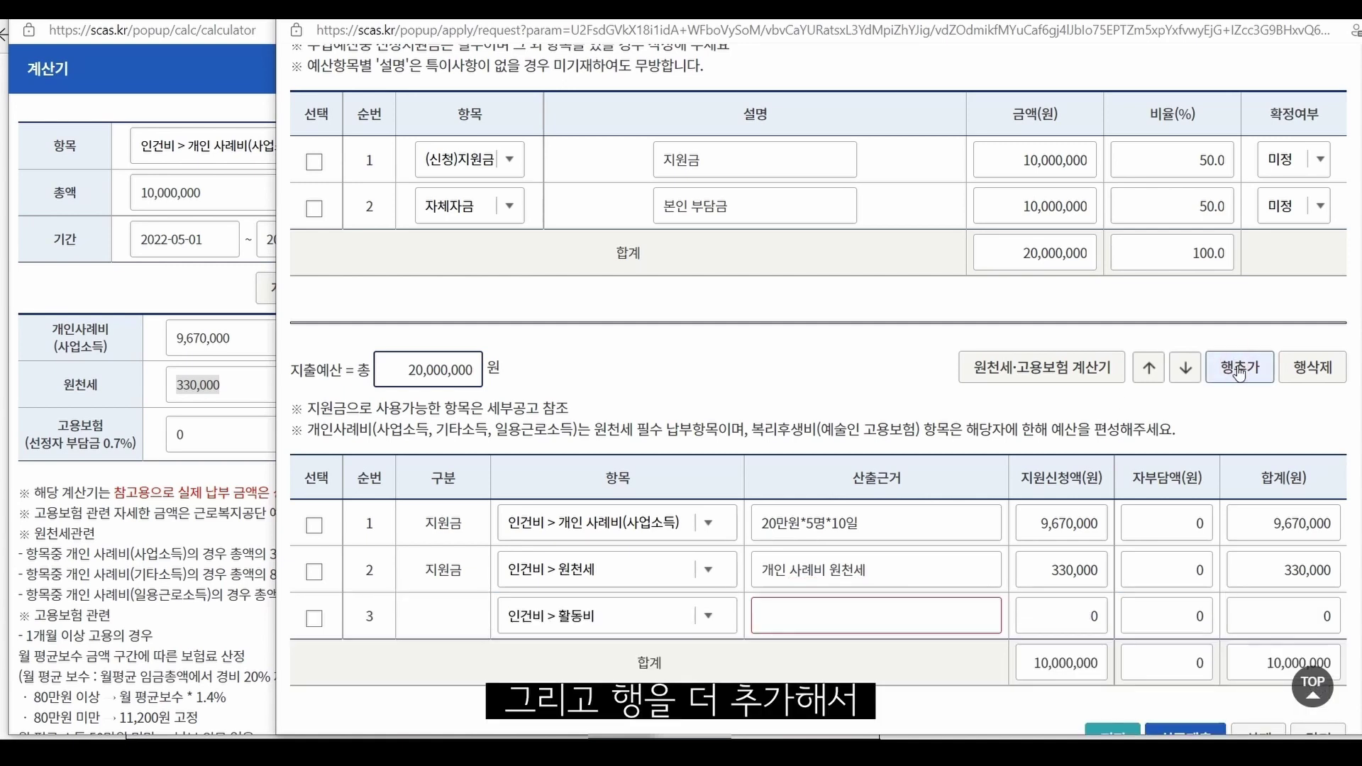
click(709, 616)
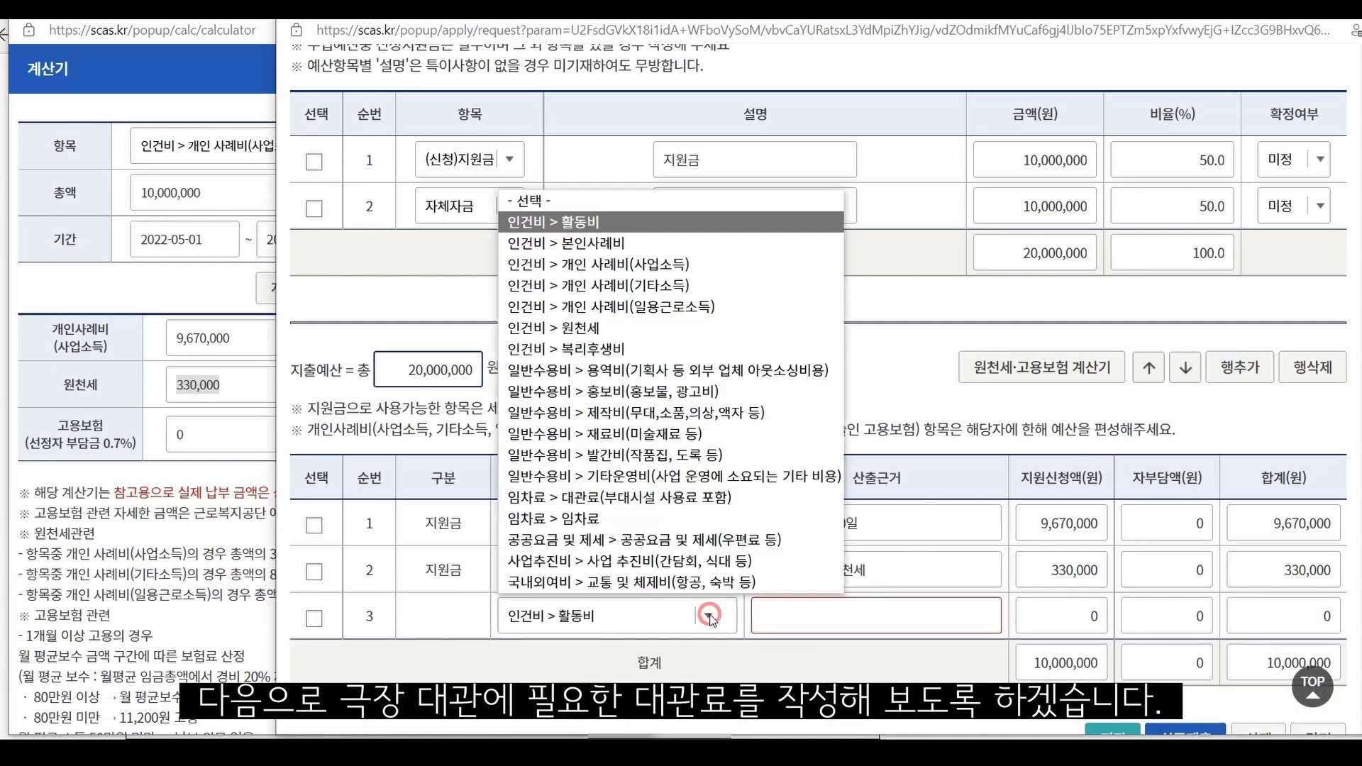
click(717, 498)
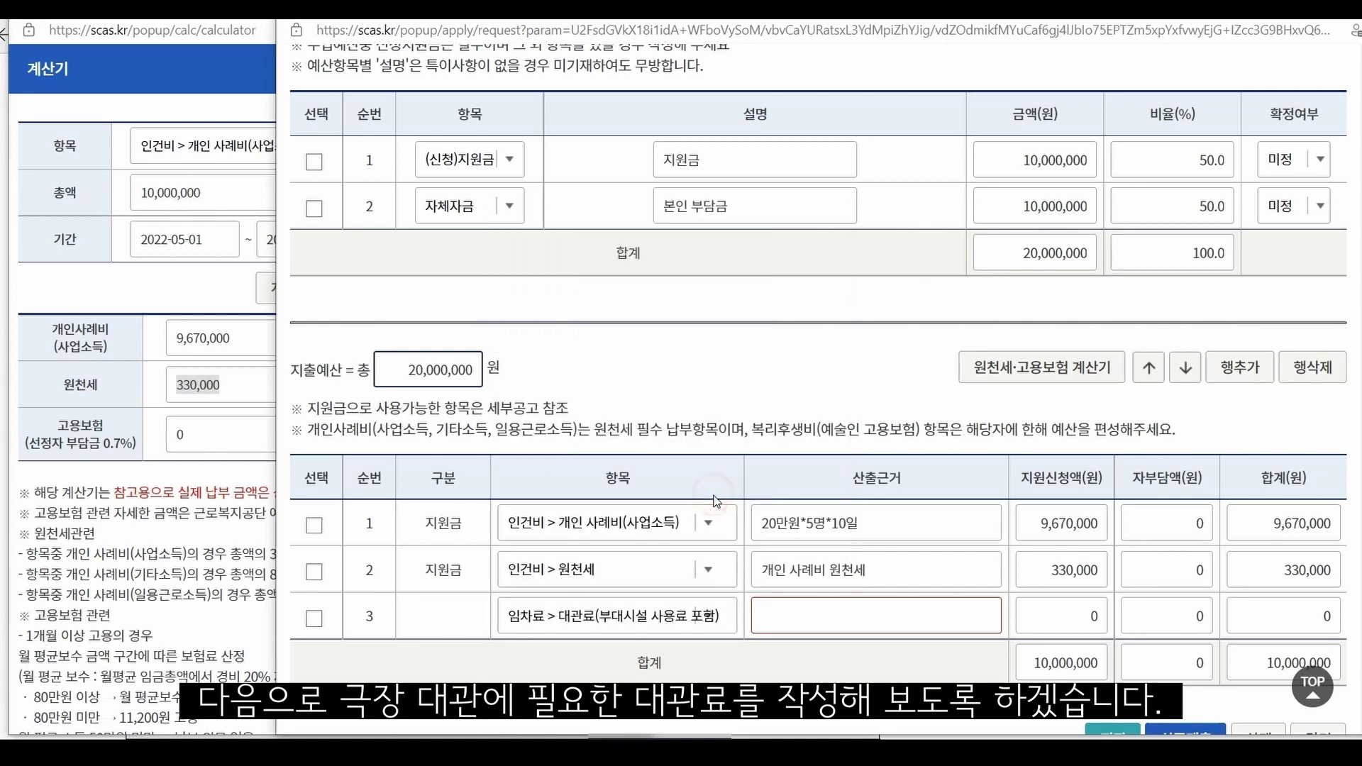
click(871, 608)
text(100만원)
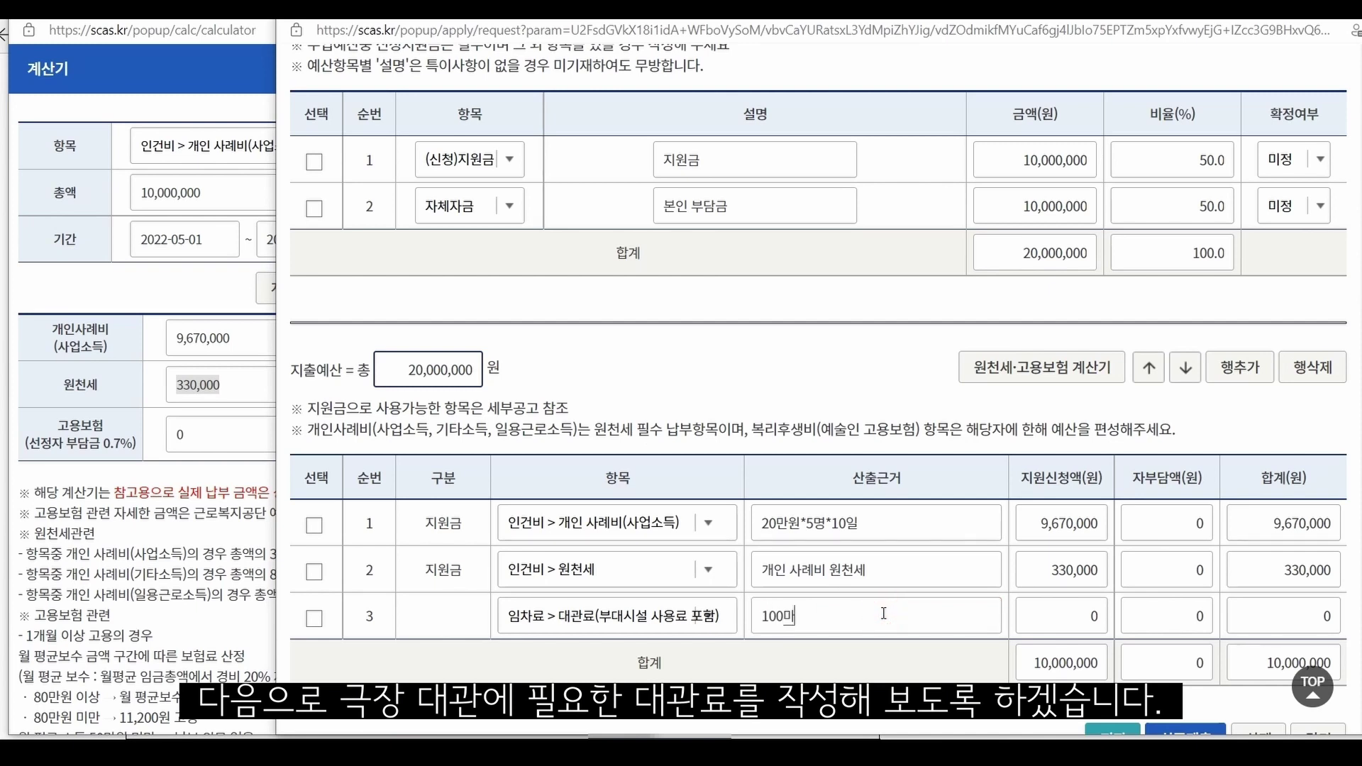
text(*10일)
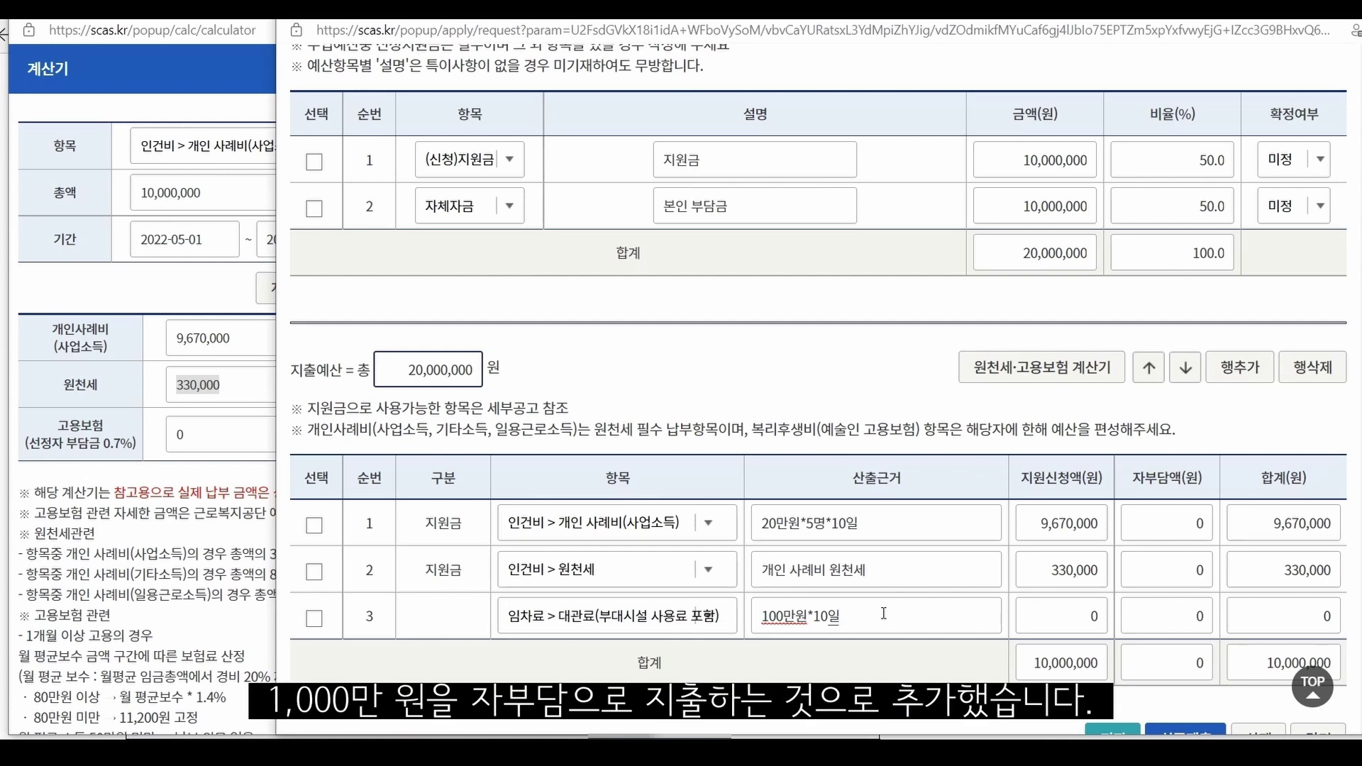
Set the third 지출예산 row's 자부담액 to 10,000,000 won and save the 예산계획.
click(1164, 617)
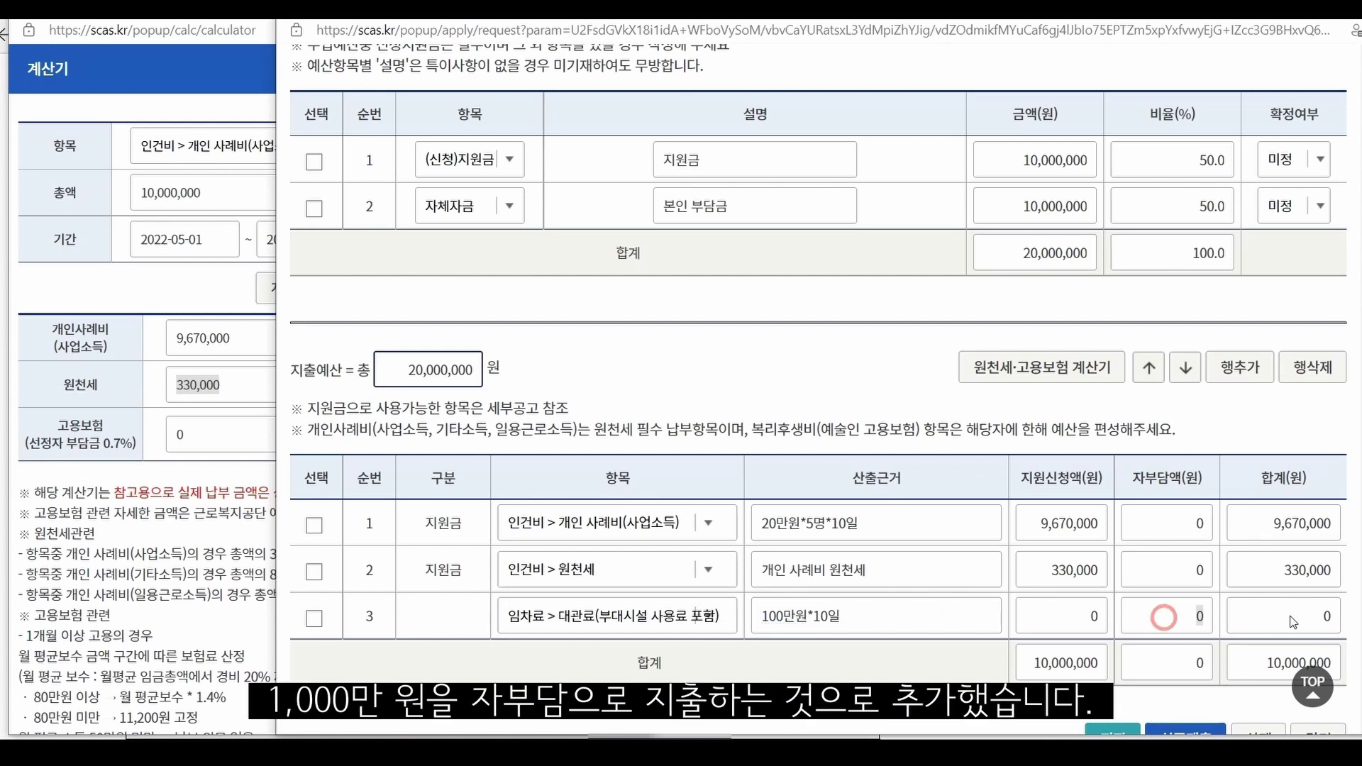
text(100)
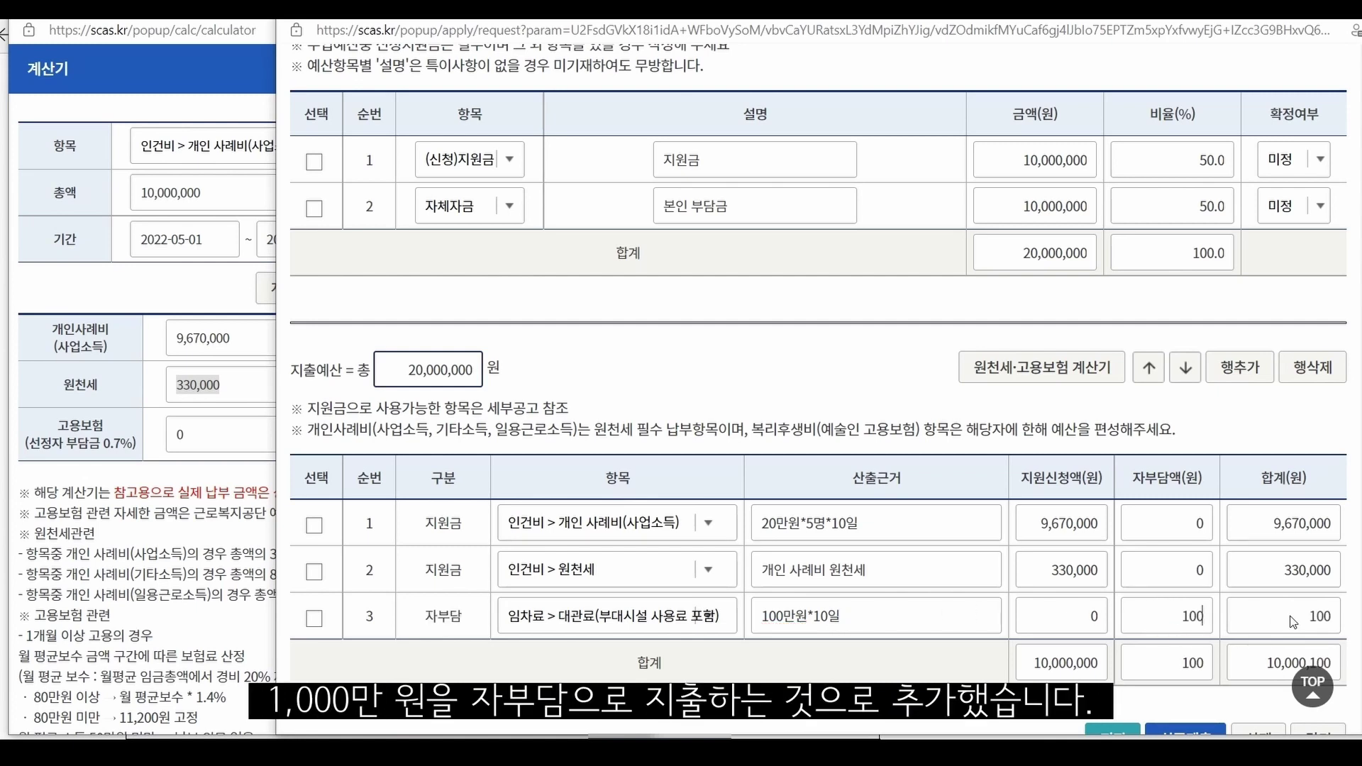
text(,000,000)
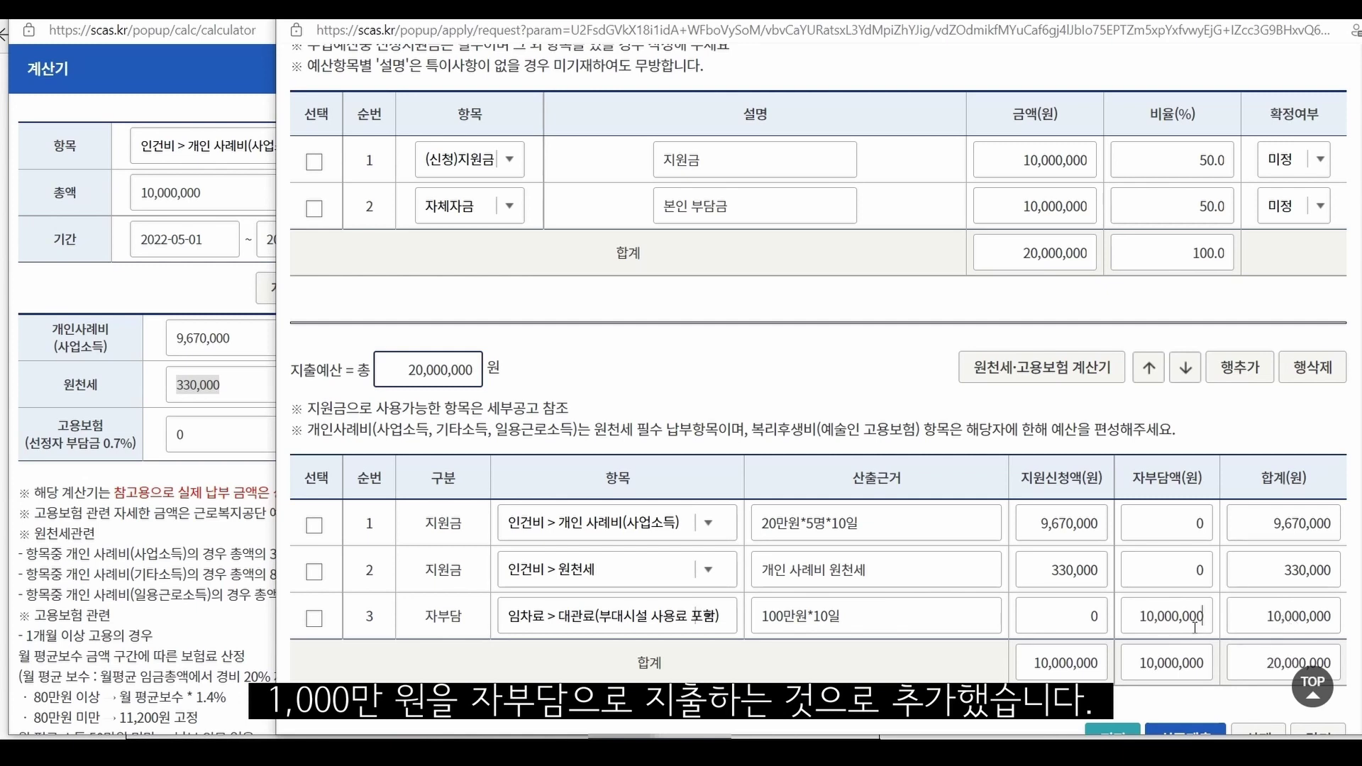
scroll(903, 676, down, 1)
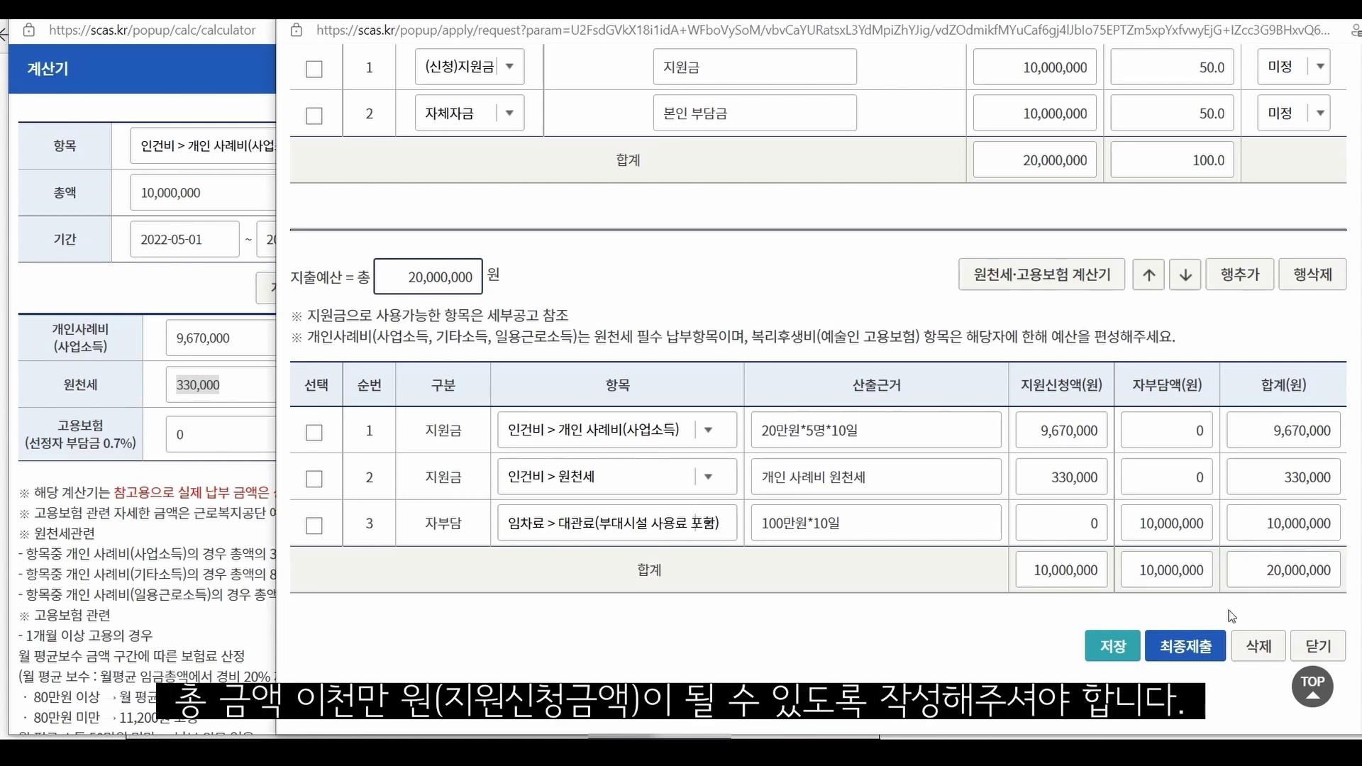
click(1108, 647)
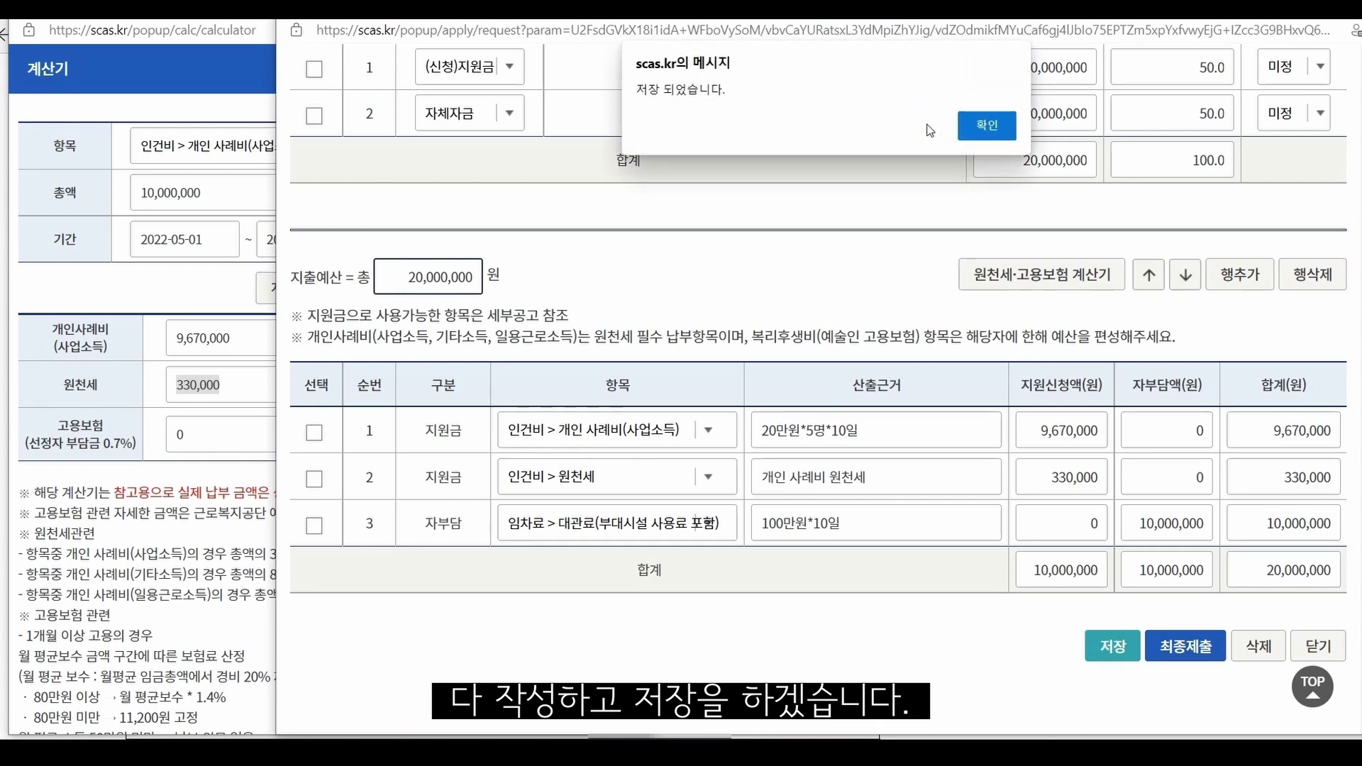
click(980, 127)
Go to the 첨부파일 section and check whether the 지원신청서 is mandatory and how many files it accepts.
scroll(846, 296, up, 8)
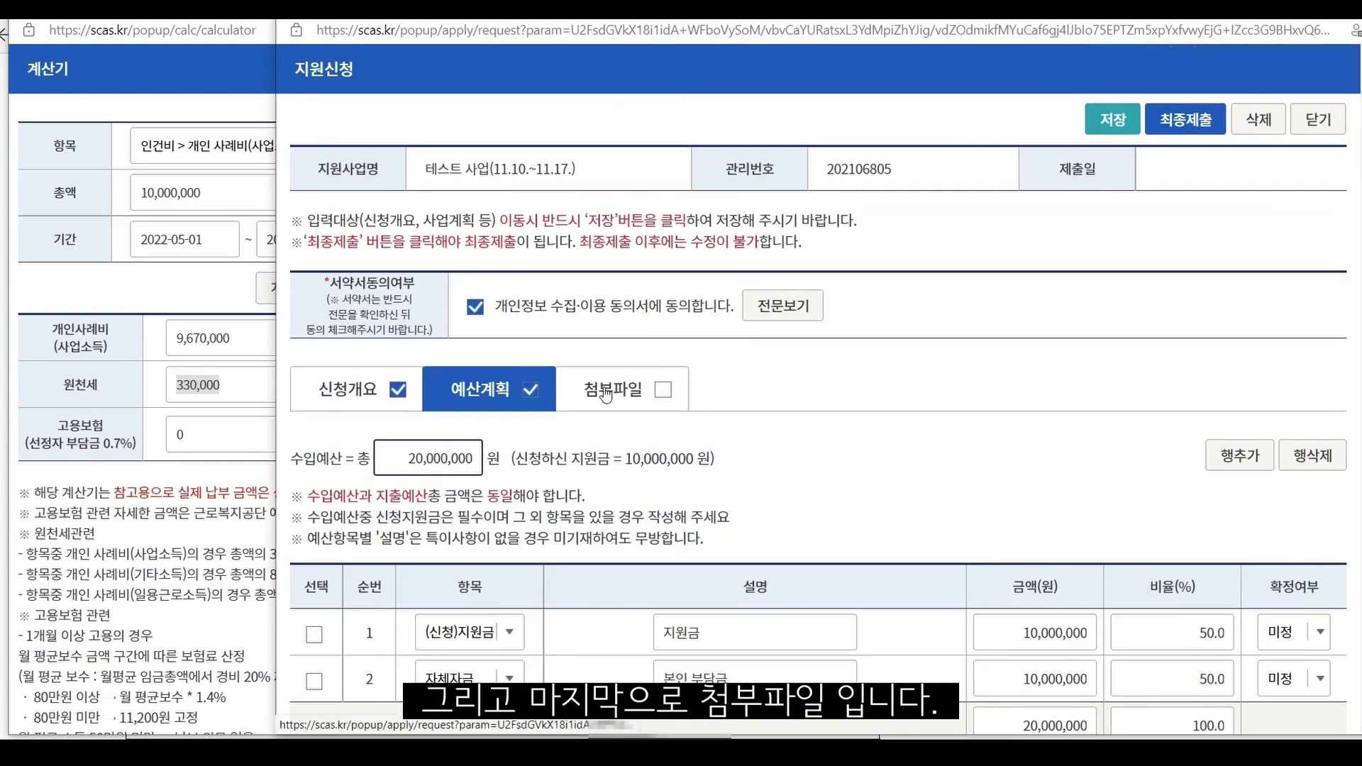
click(616, 391)
scroll(876, 446, down, 3)
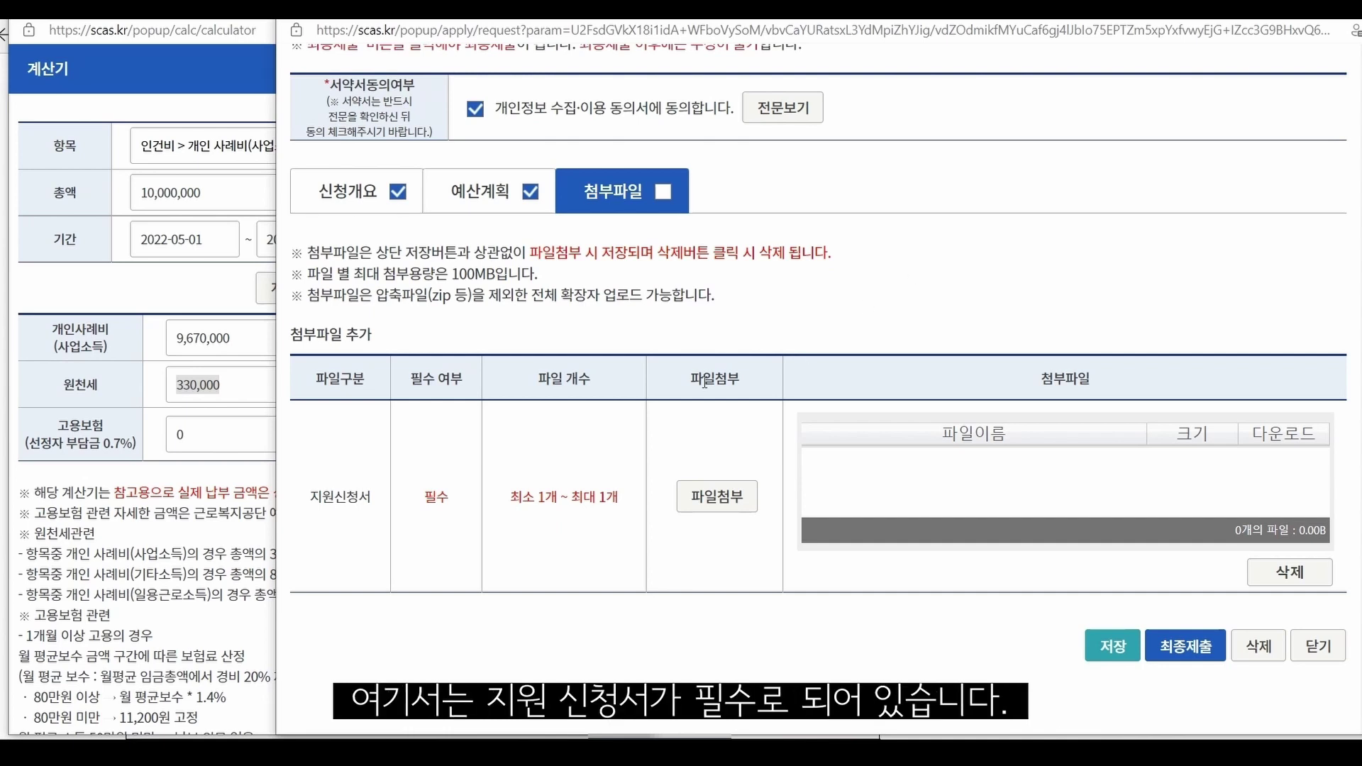
drag(302, 496, 343, 506)
drag(423, 497, 454, 495)
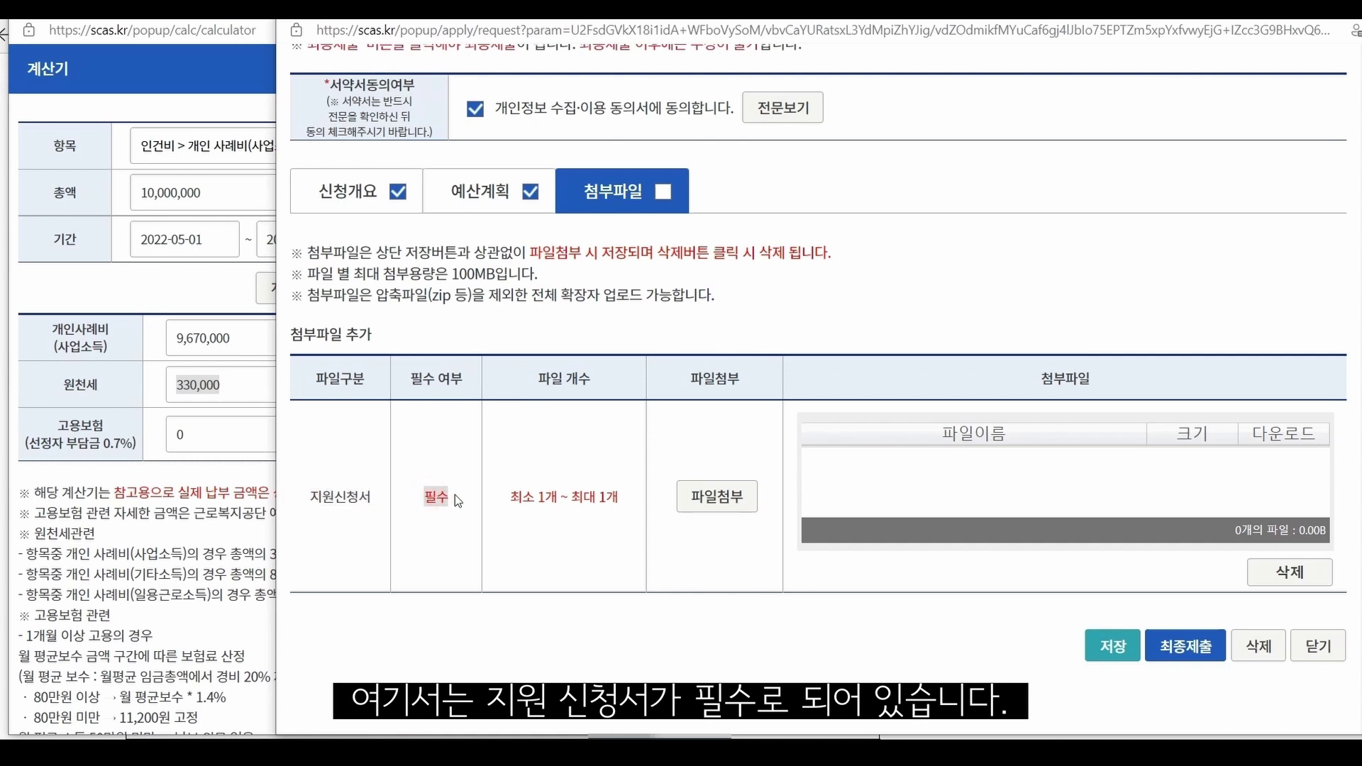
click(508, 501)
drag(509, 502, 631, 505)
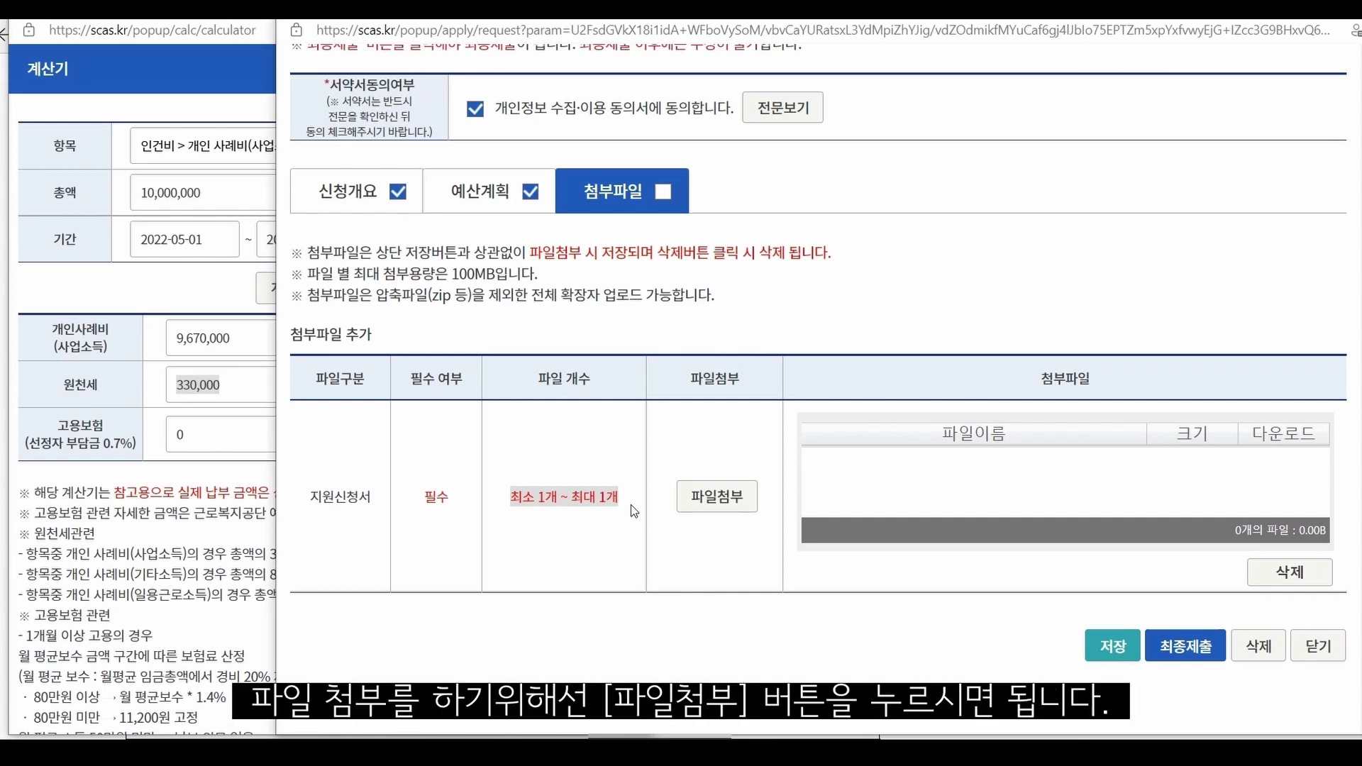
Add the 지원신청서 Excel file from the scas folder to the upload list for the 지원신청서 attachment.
click(721, 499)
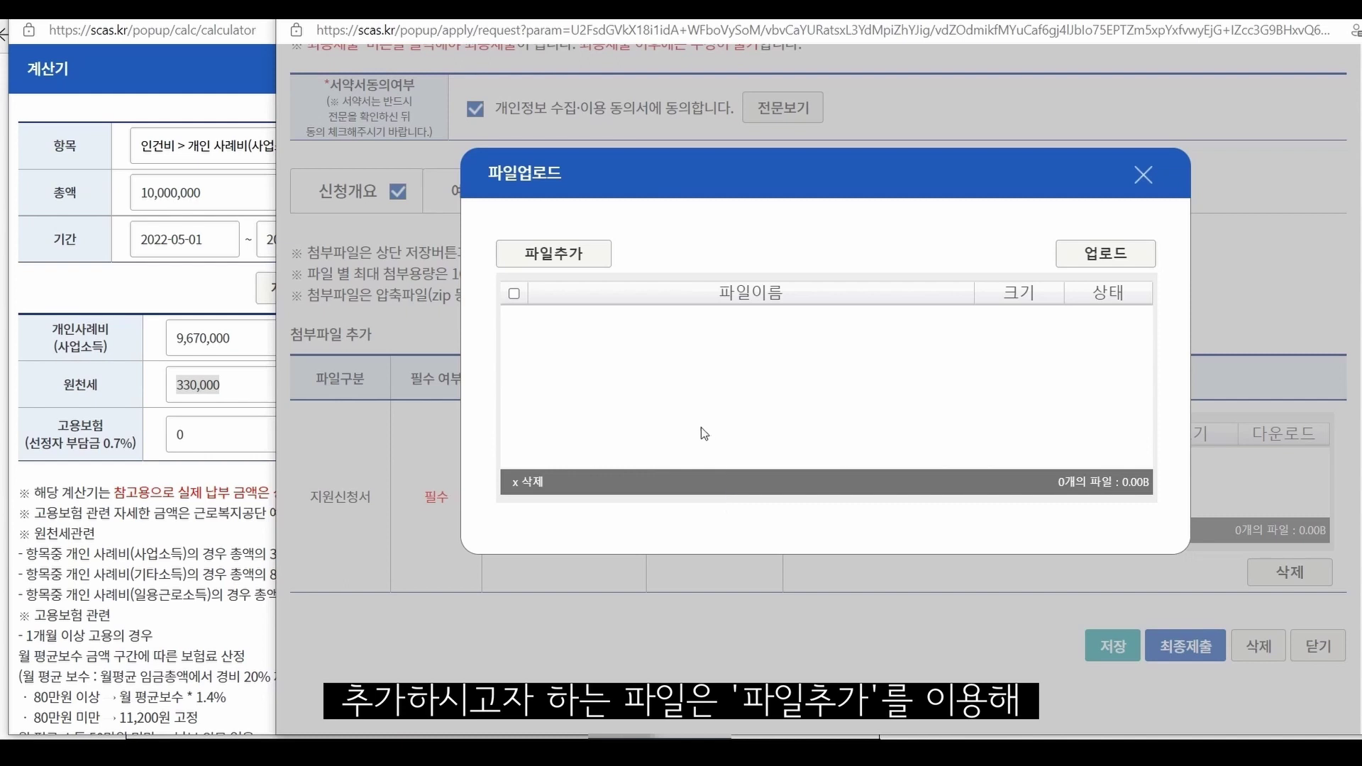
click(577, 253)
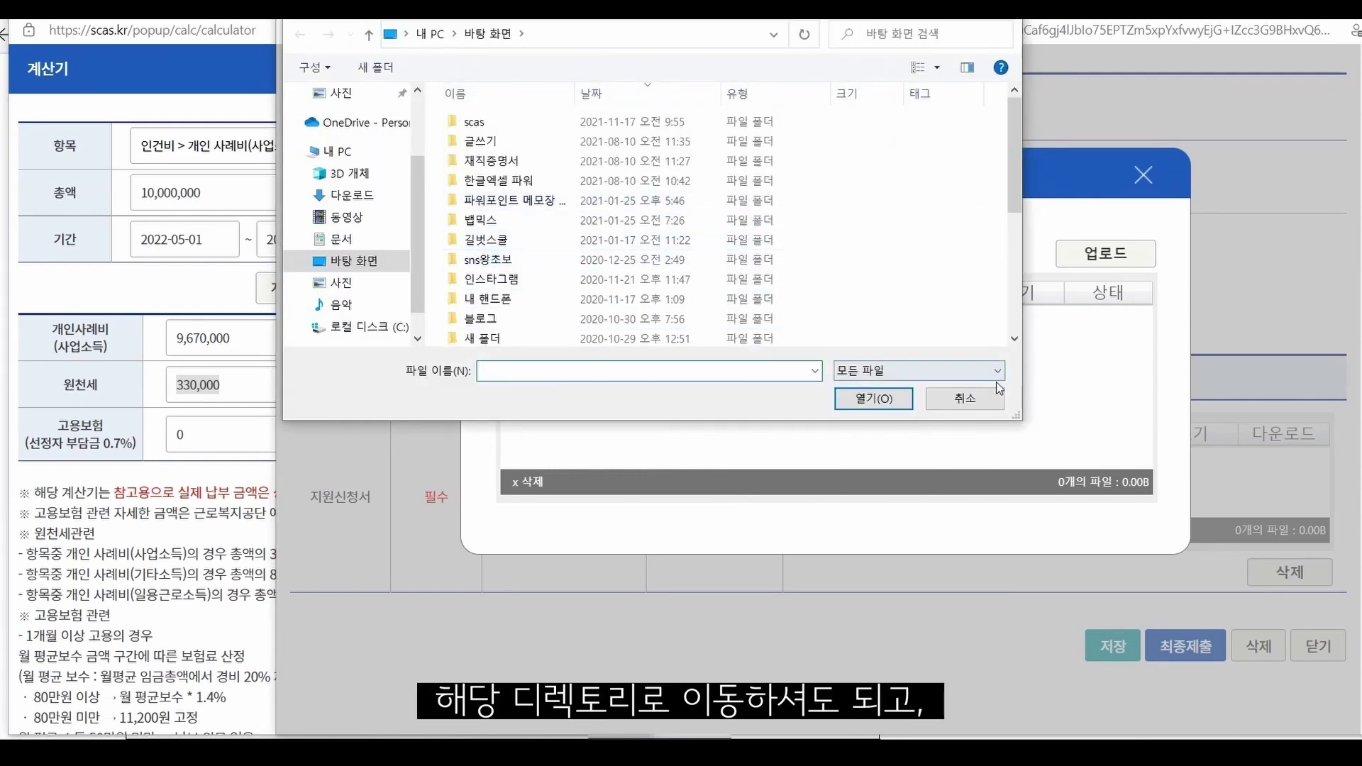
click(937, 399)
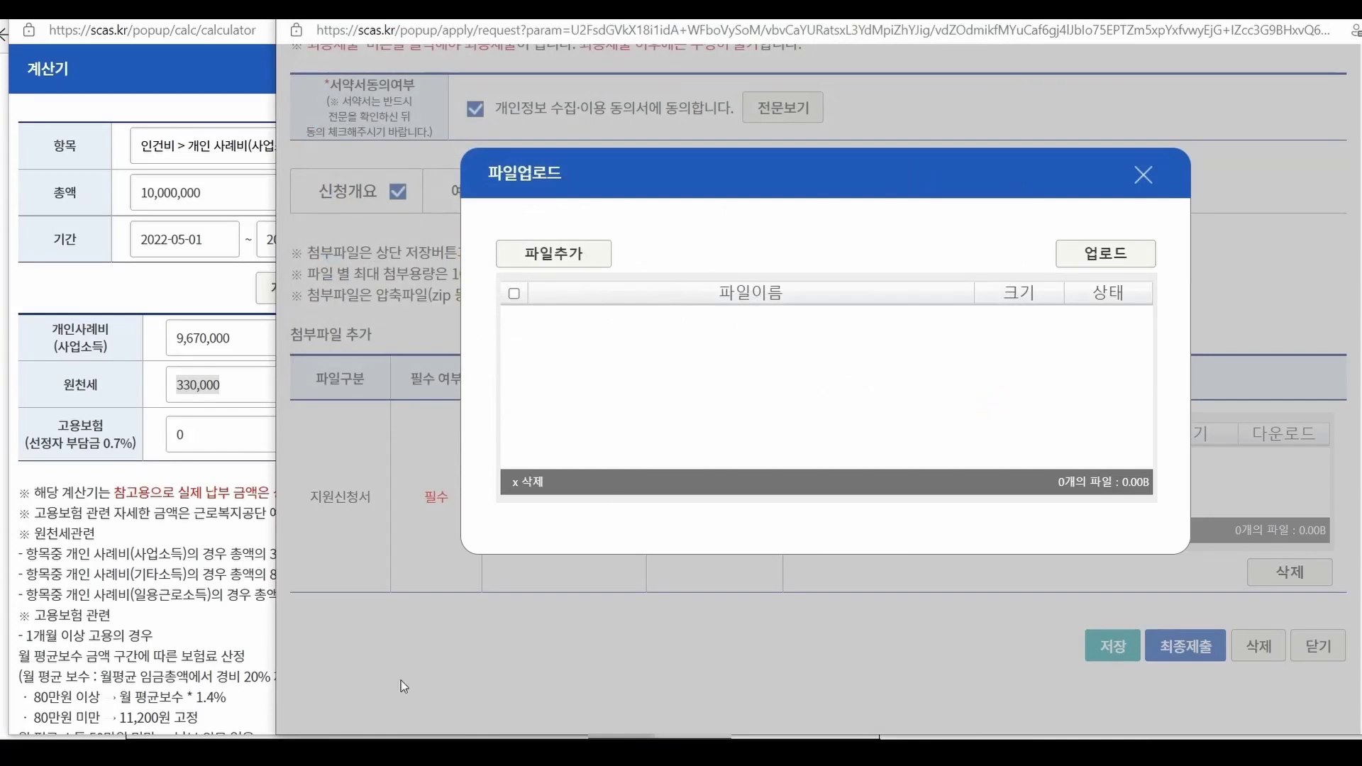
mouse_move(452, 752)
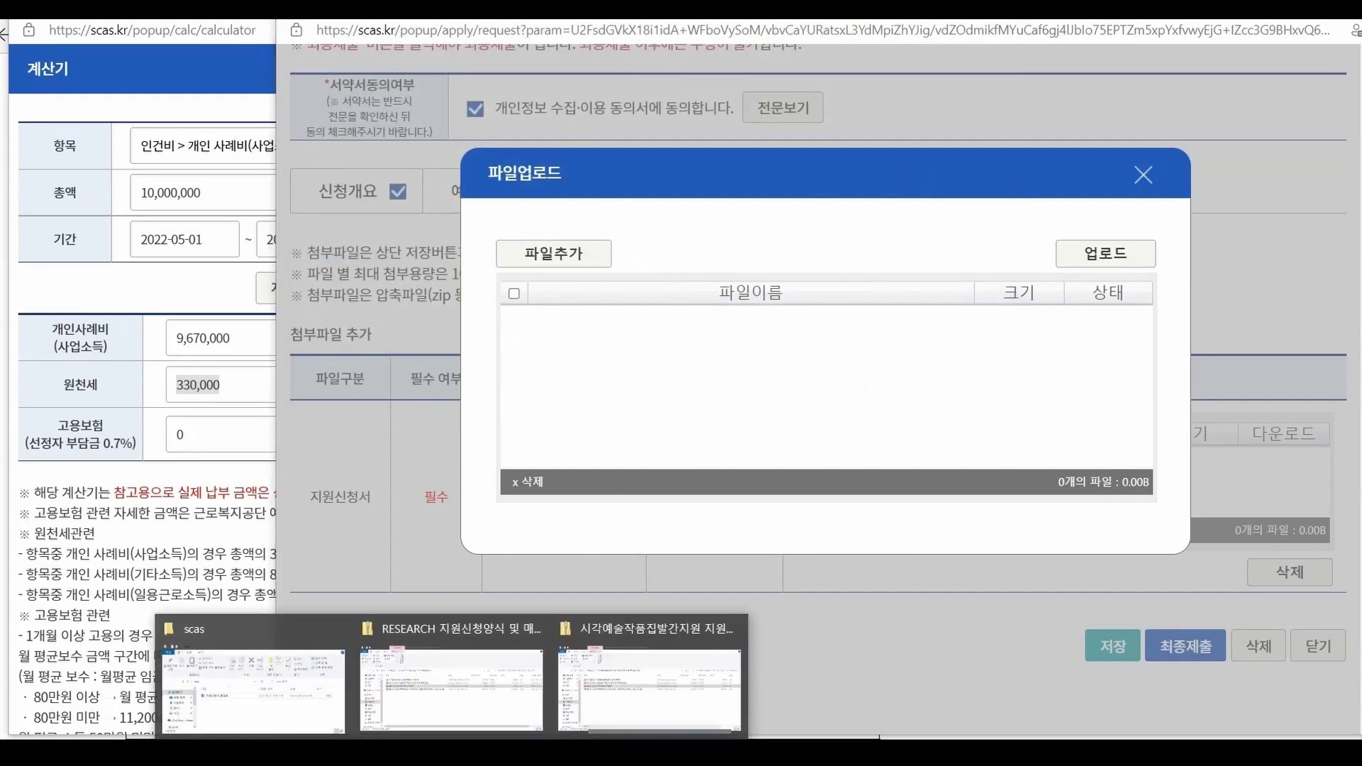
click(263, 664)
drag(441, 321, 425, 404)
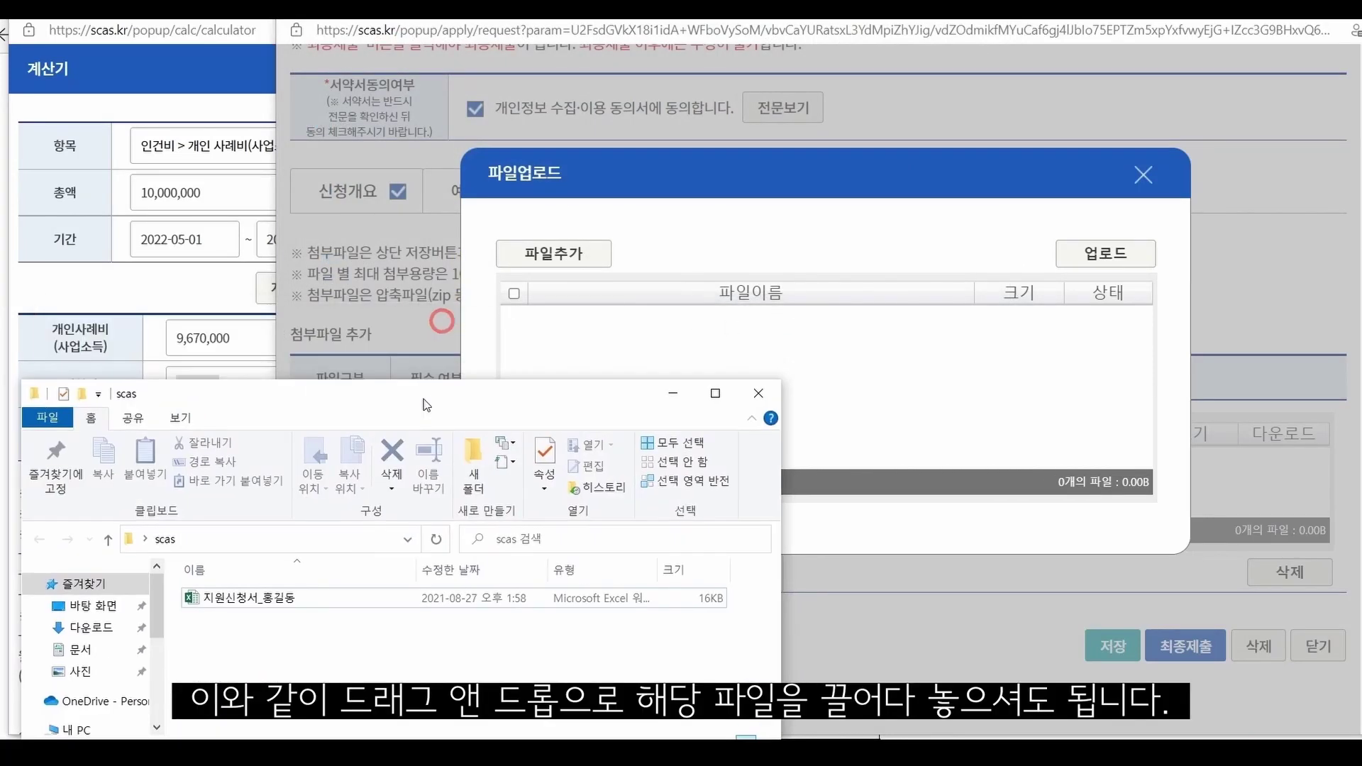
click(245, 599)
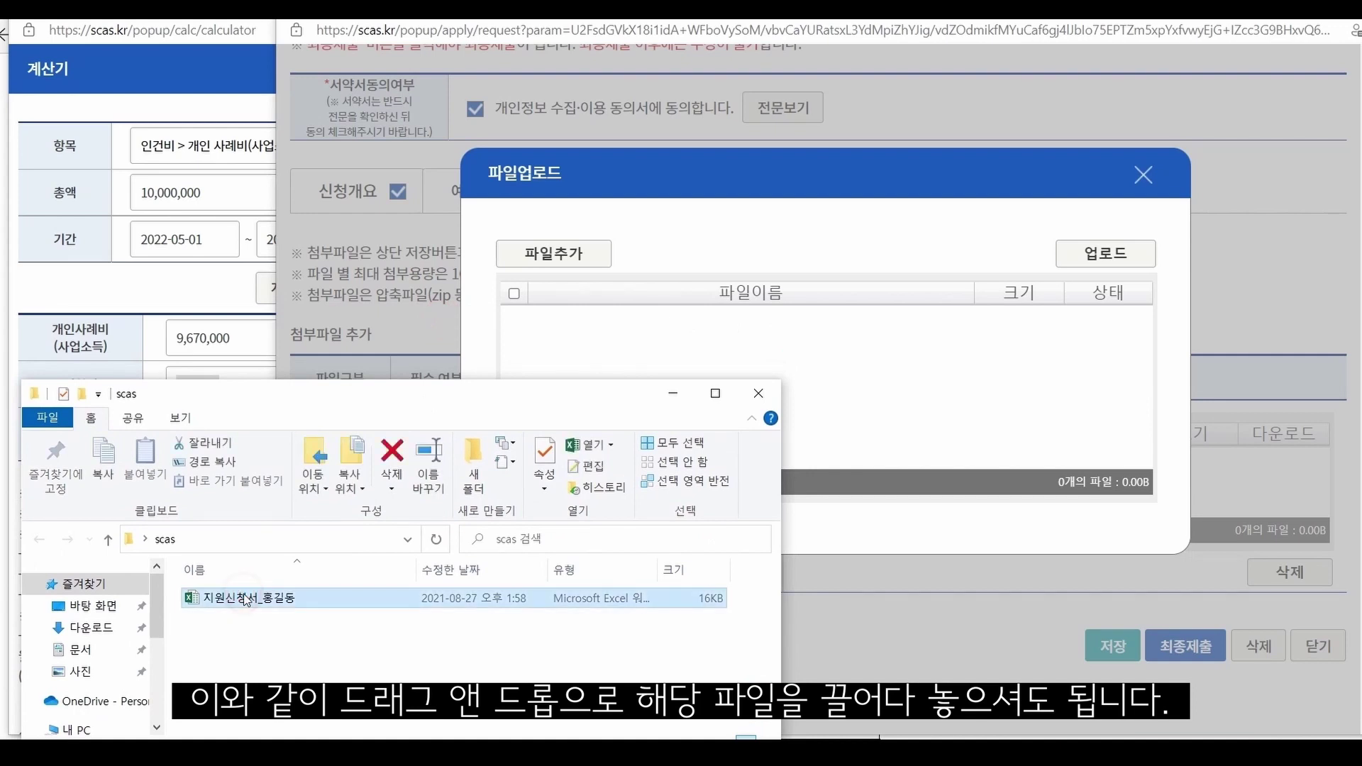
drag(244, 599, 867, 386)
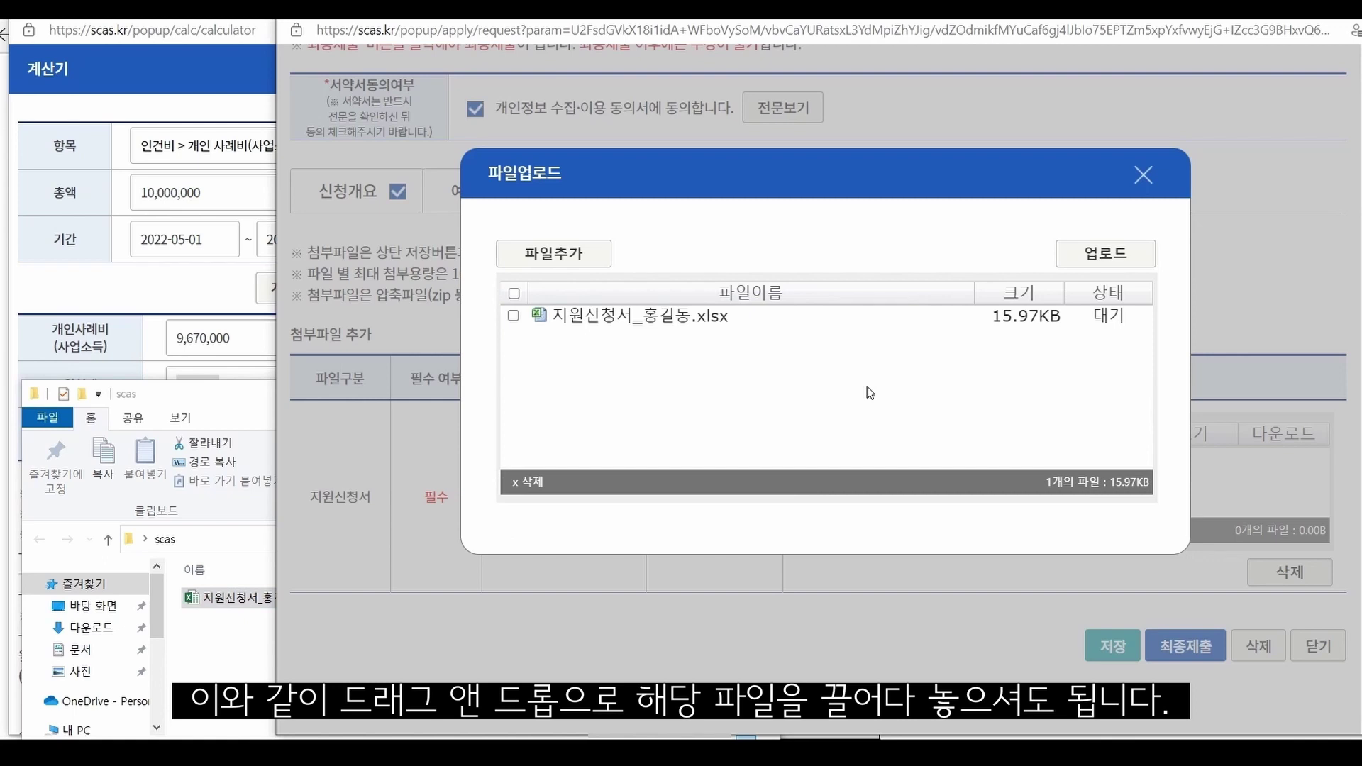
Upload the queued 지원신청서 file to the application and select it among the attached files.
click(1125, 258)
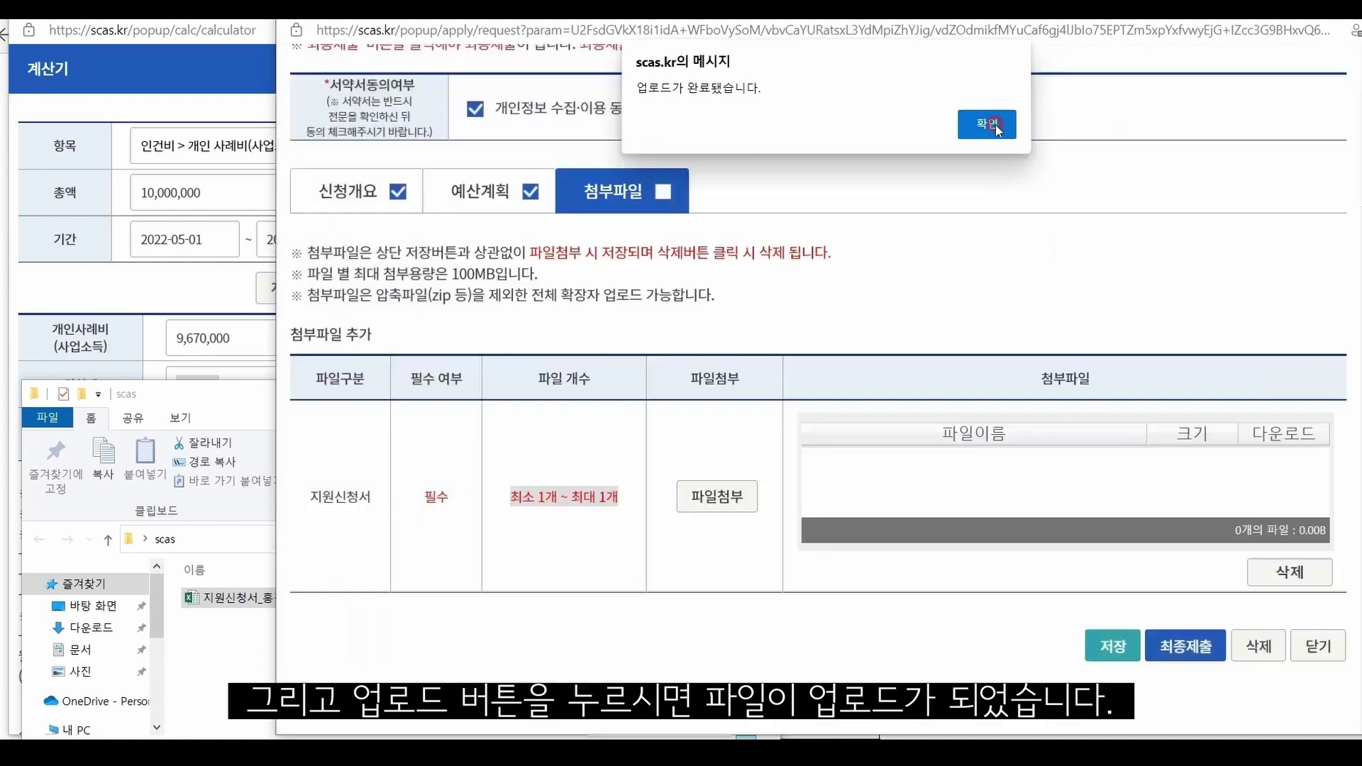
click(993, 127)
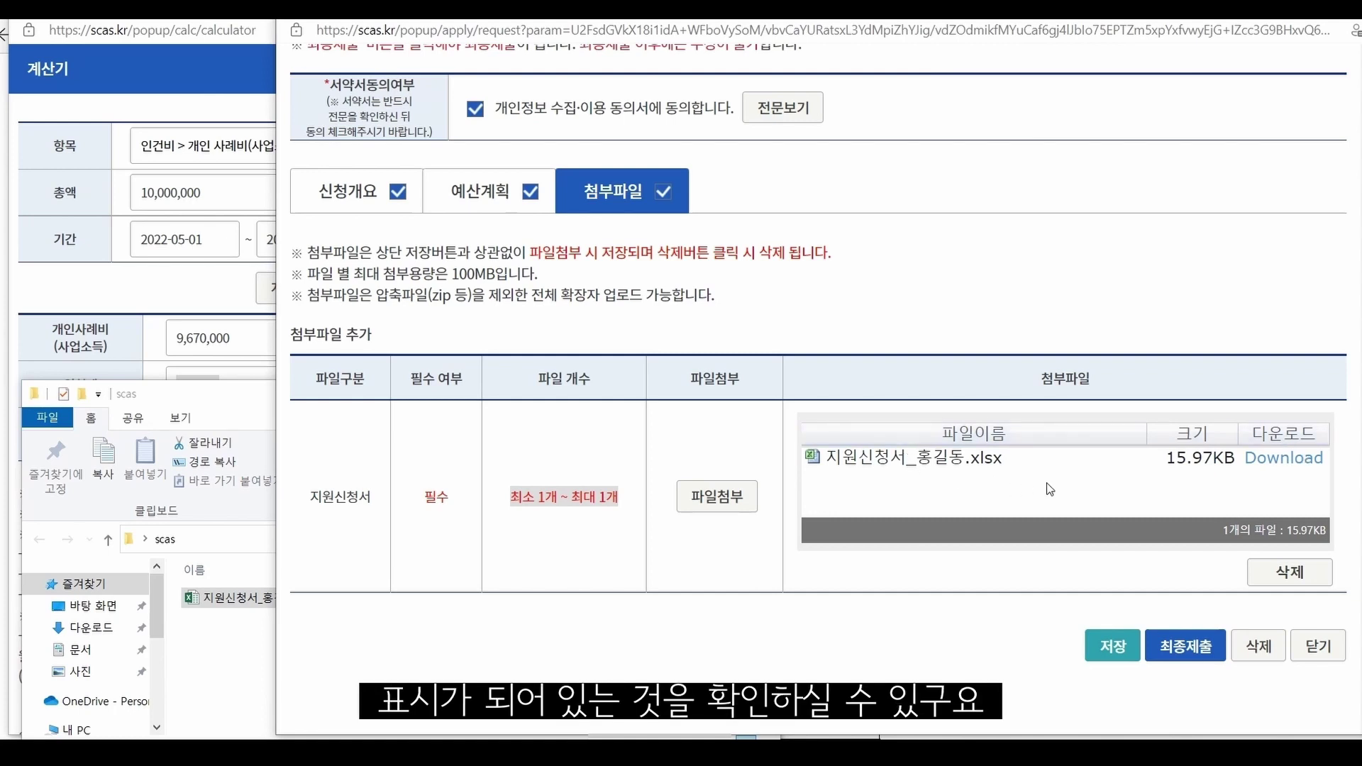
click(926, 464)
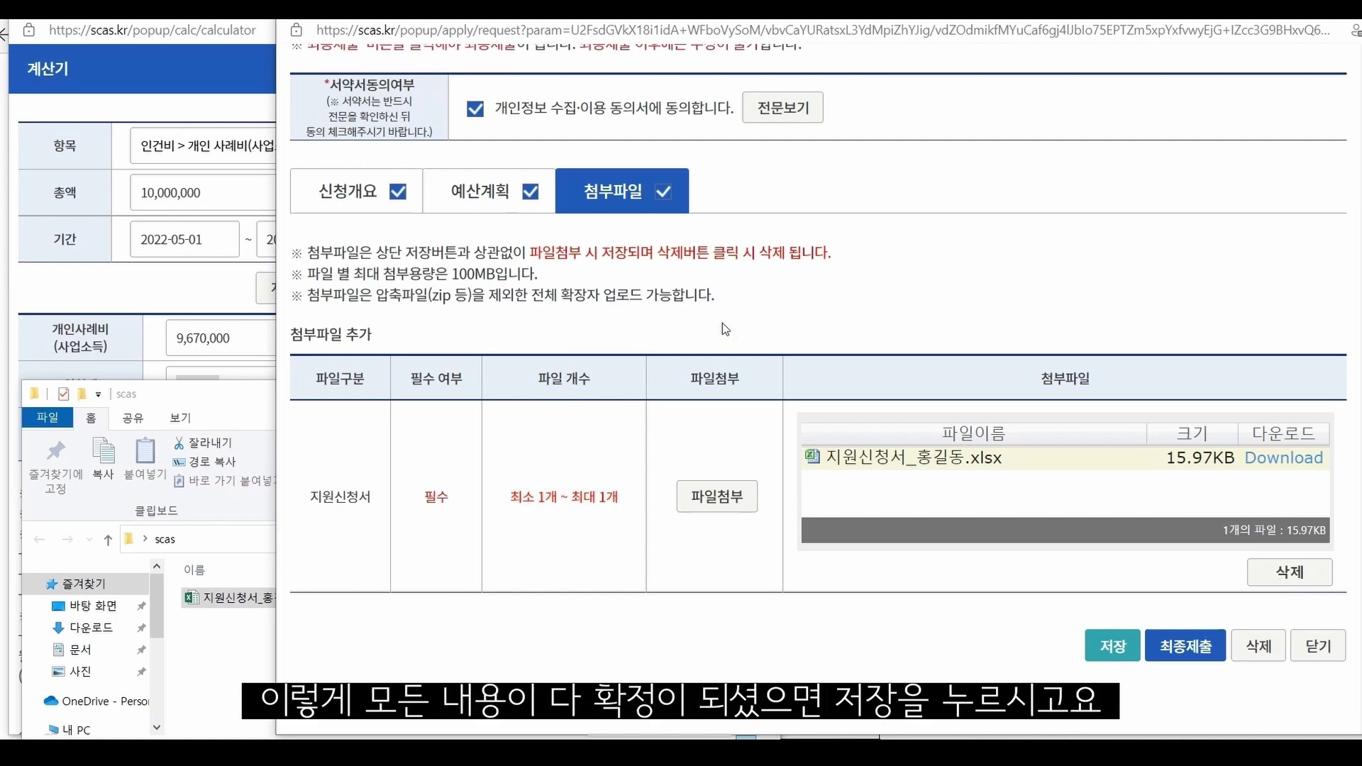
Save the 테스트 사업 application with its attachment and confirm the save.
scroll(722, 322, up, 4)
scroll(722, 322, down, 4)
click(1112, 645)
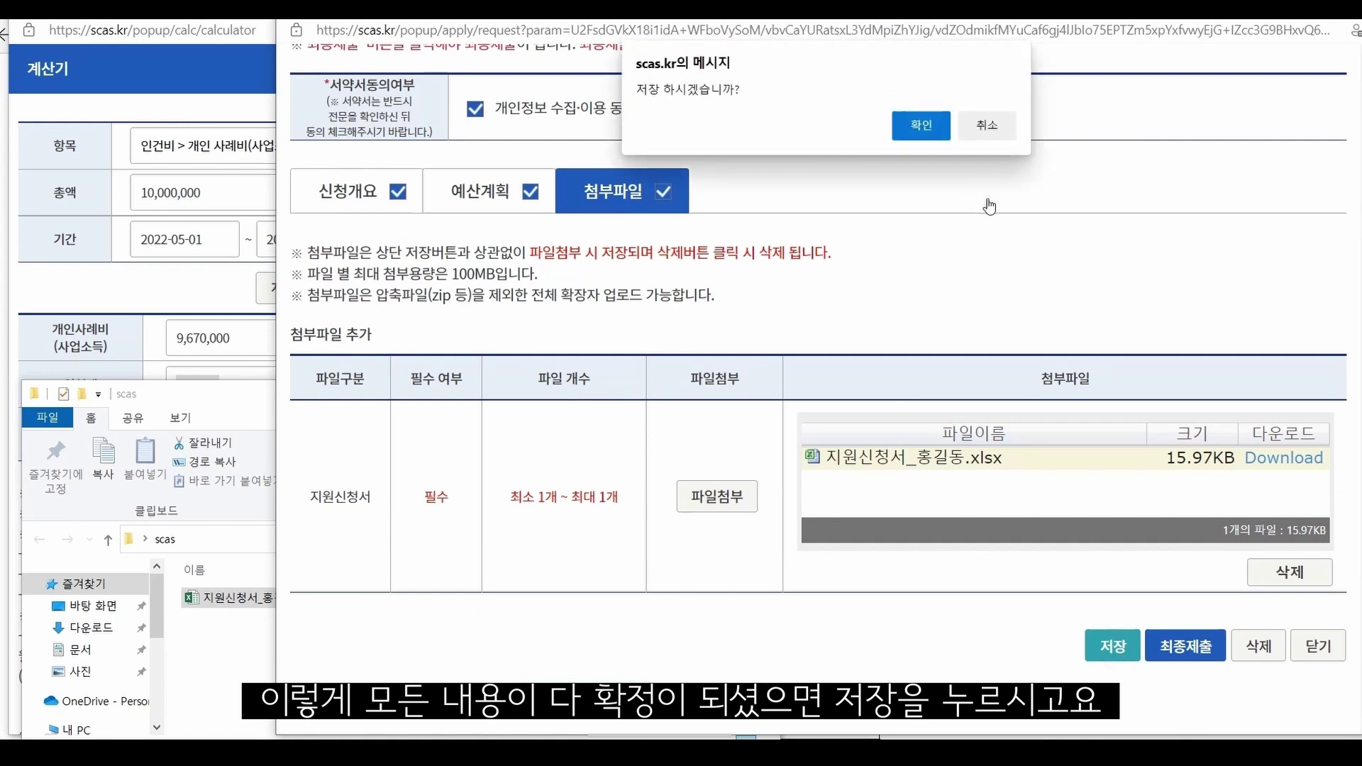
click(921, 126)
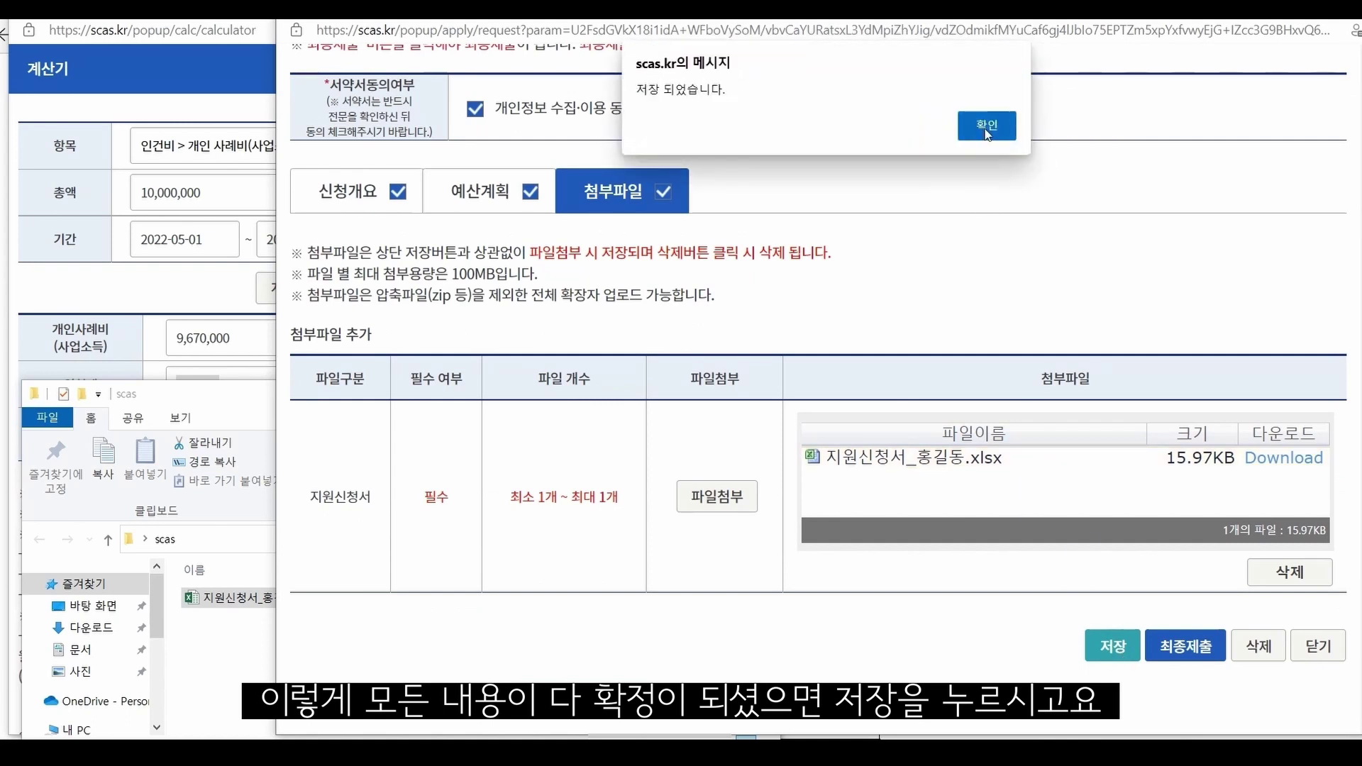
click(985, 127)
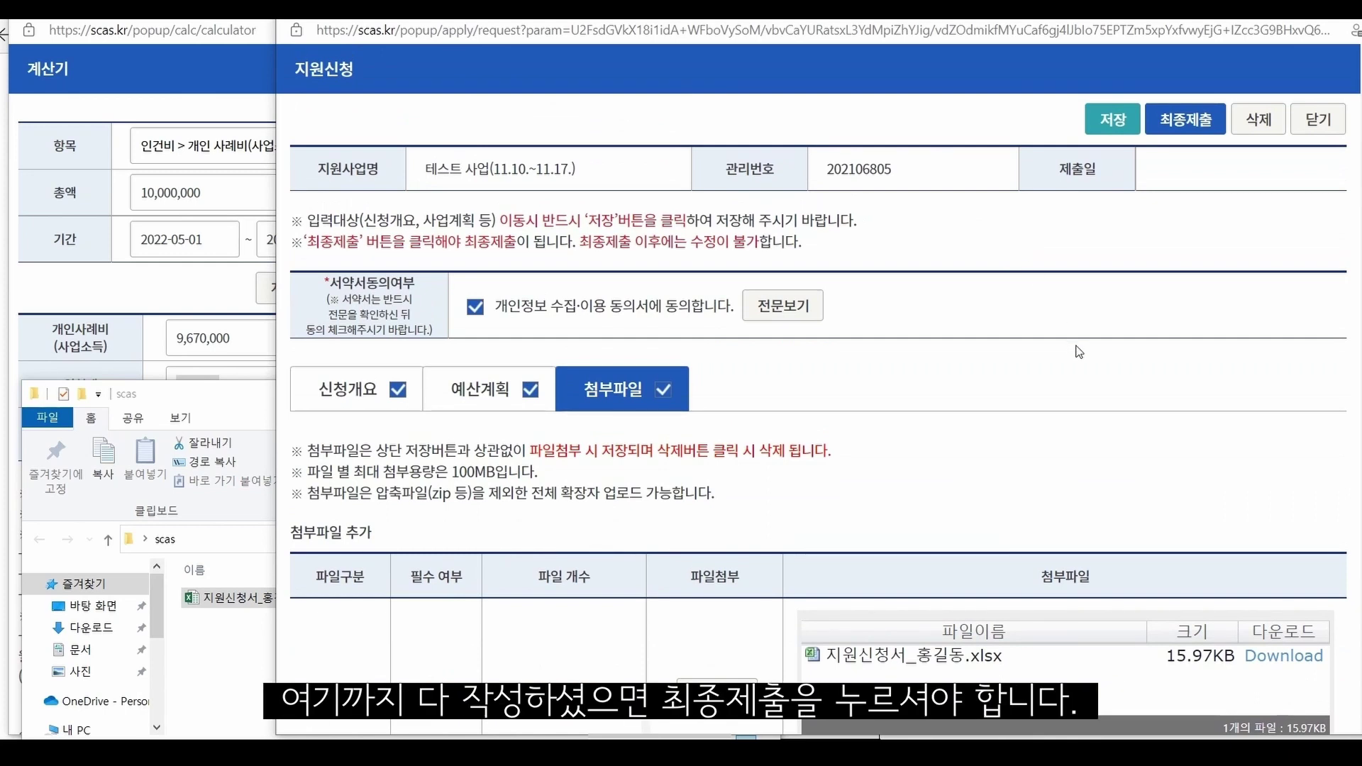
Make the final submission (최종제출) of the 테스트 사업 application and confirm it.
click(1194, 131)
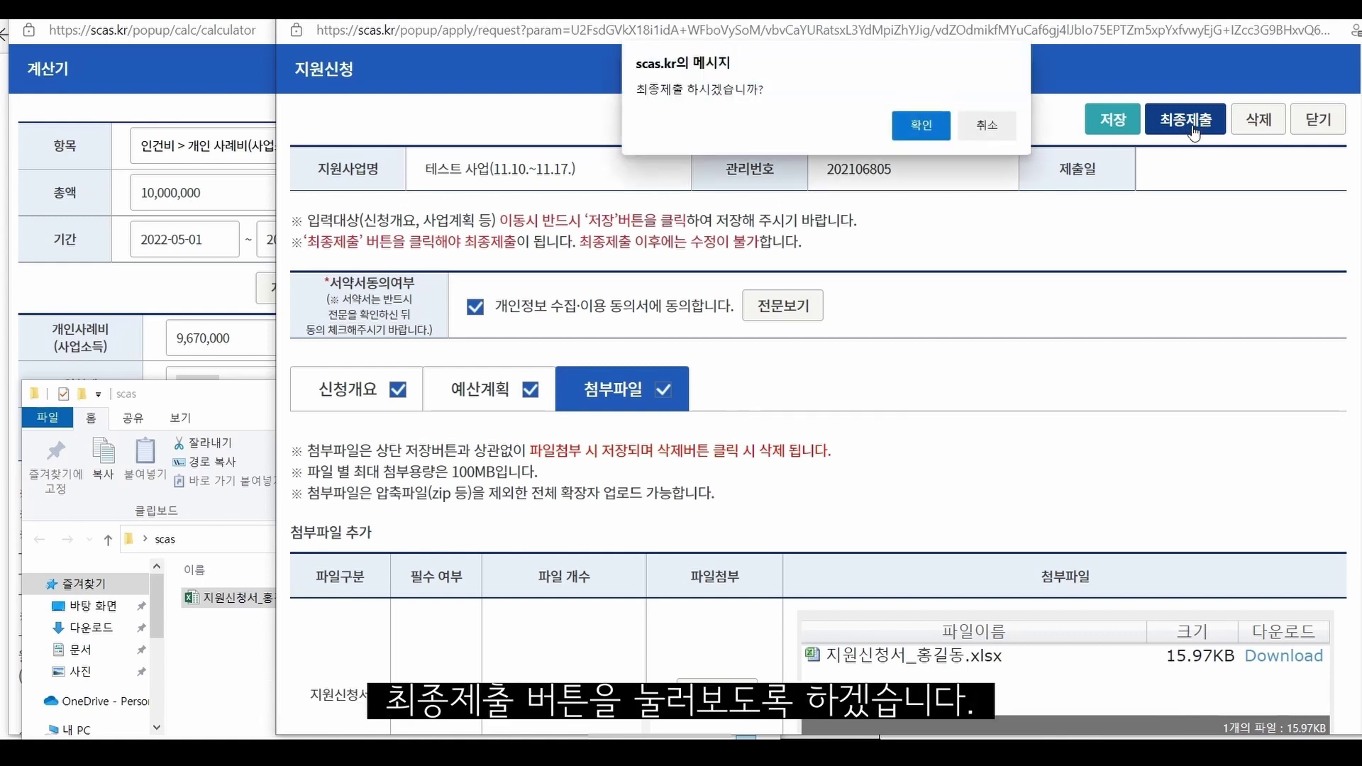
click(922, 127)
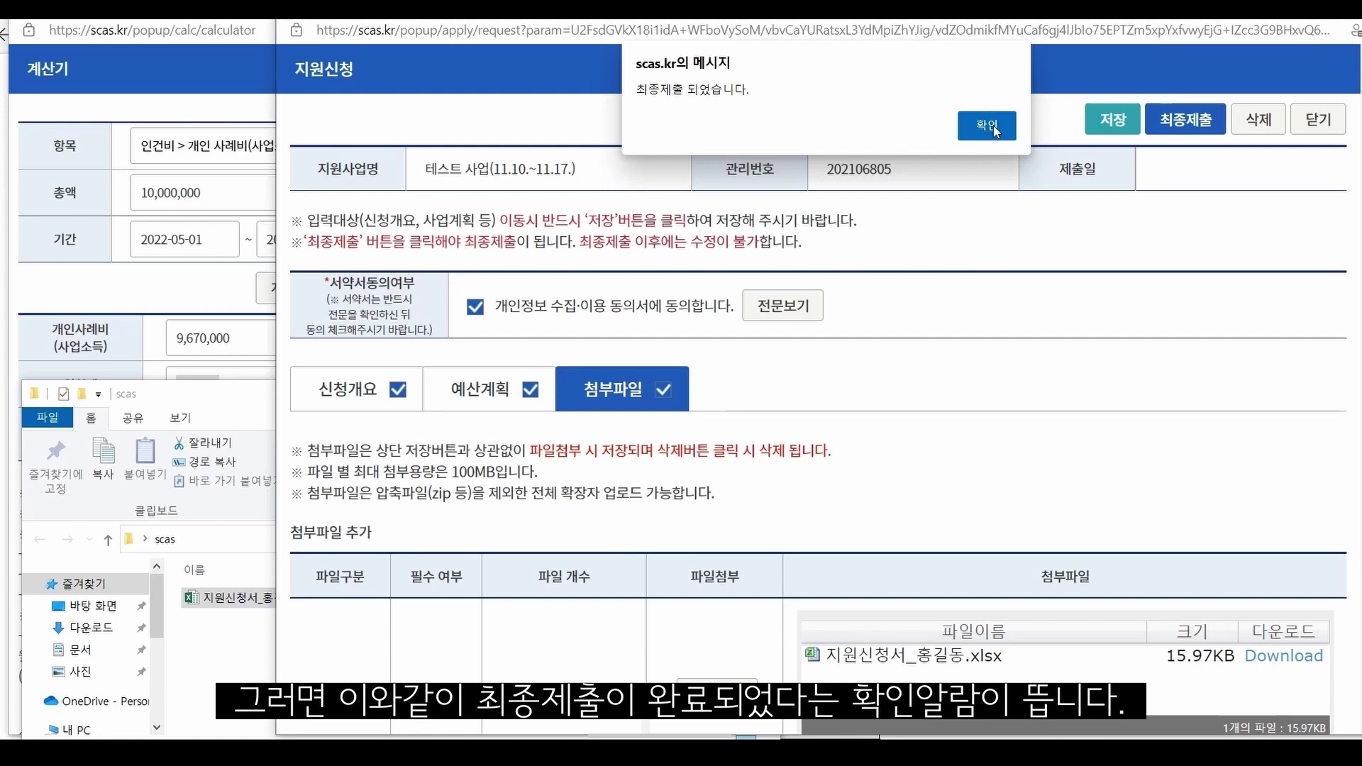
click(993, 126)
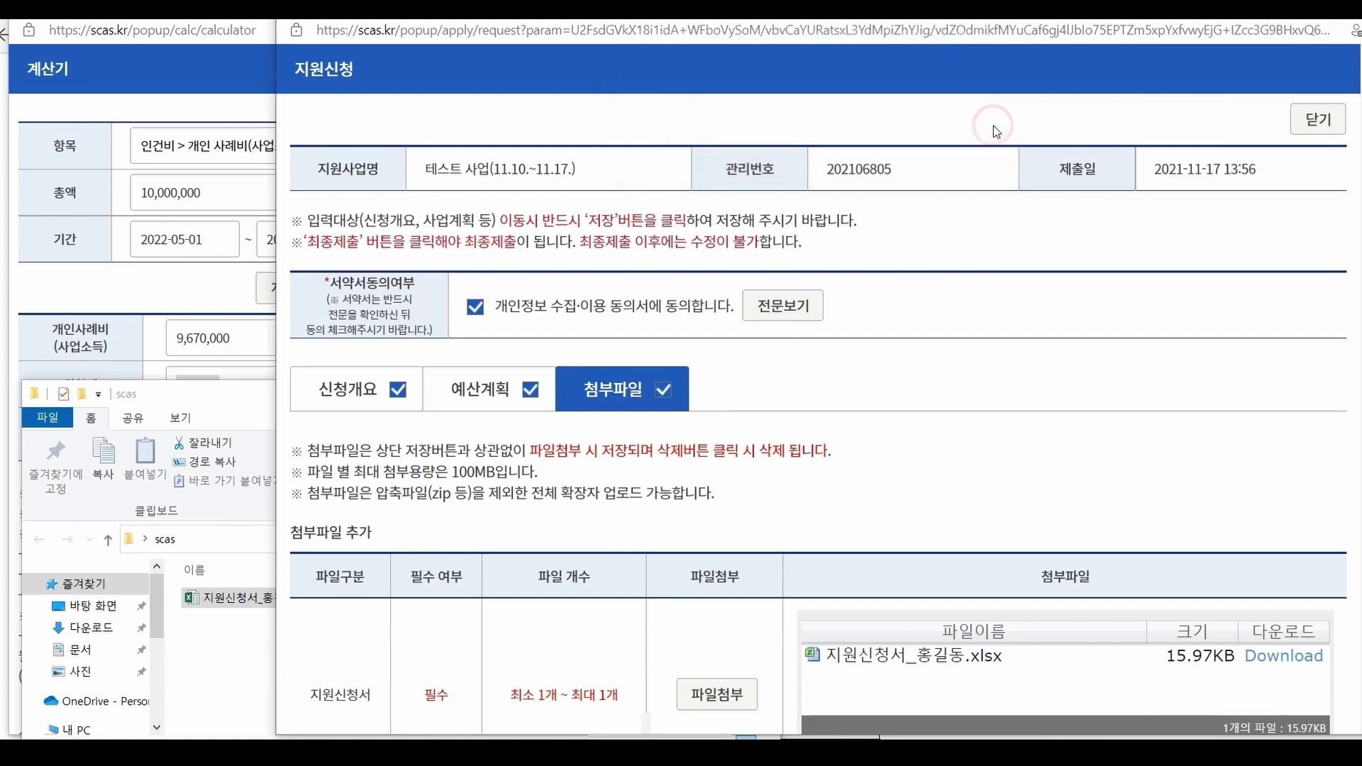
Clear away the application form, calculator and scas folder windows, and dismiss the notice on the 테스트 사업 page.
click(1286, 8)
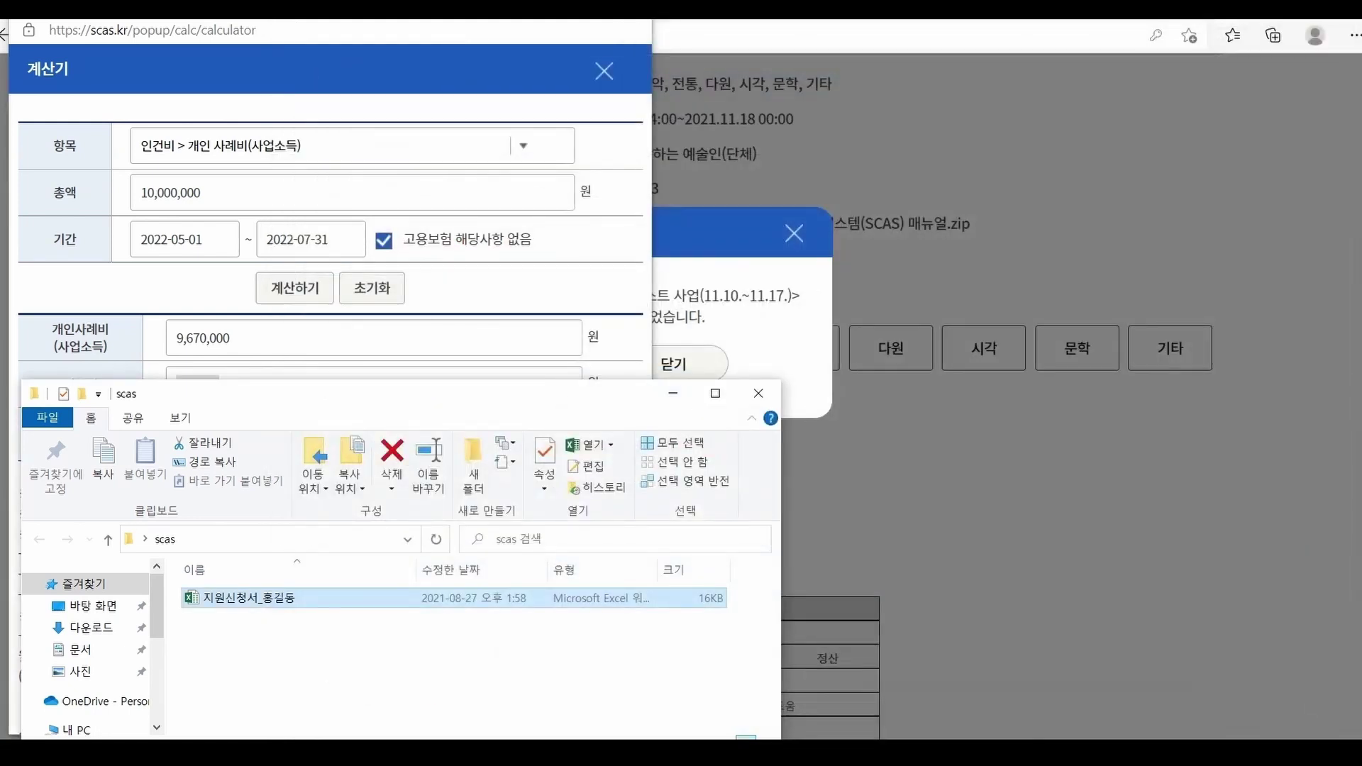
click(604, 70)
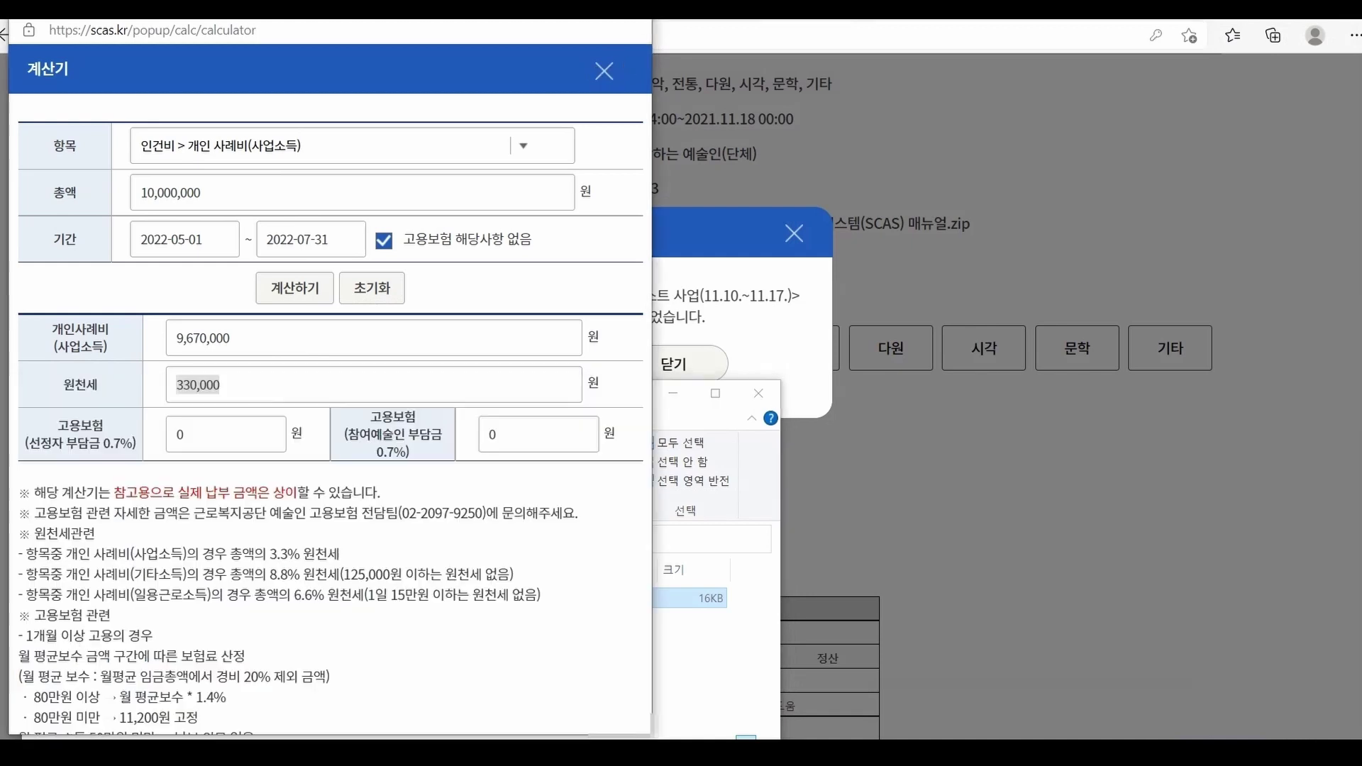
click(671, 394)
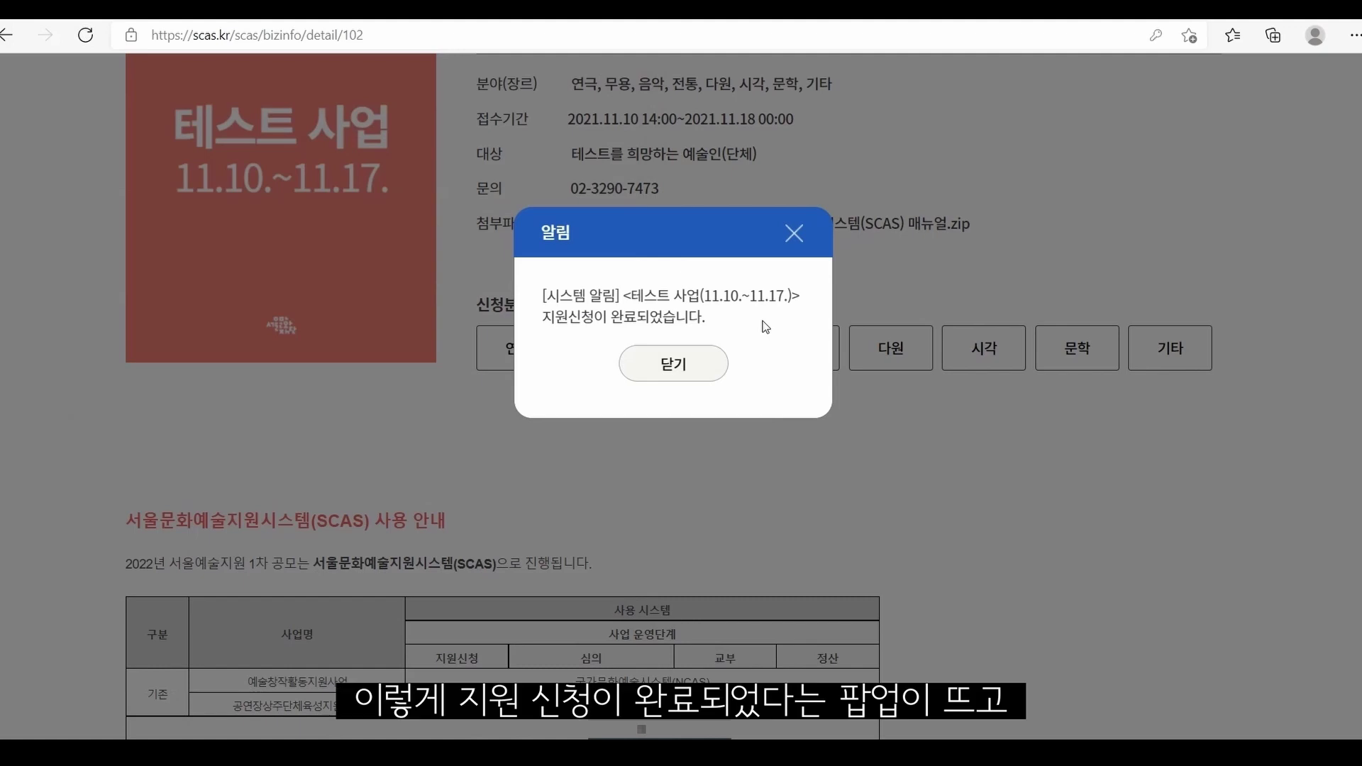
click(709, 375)
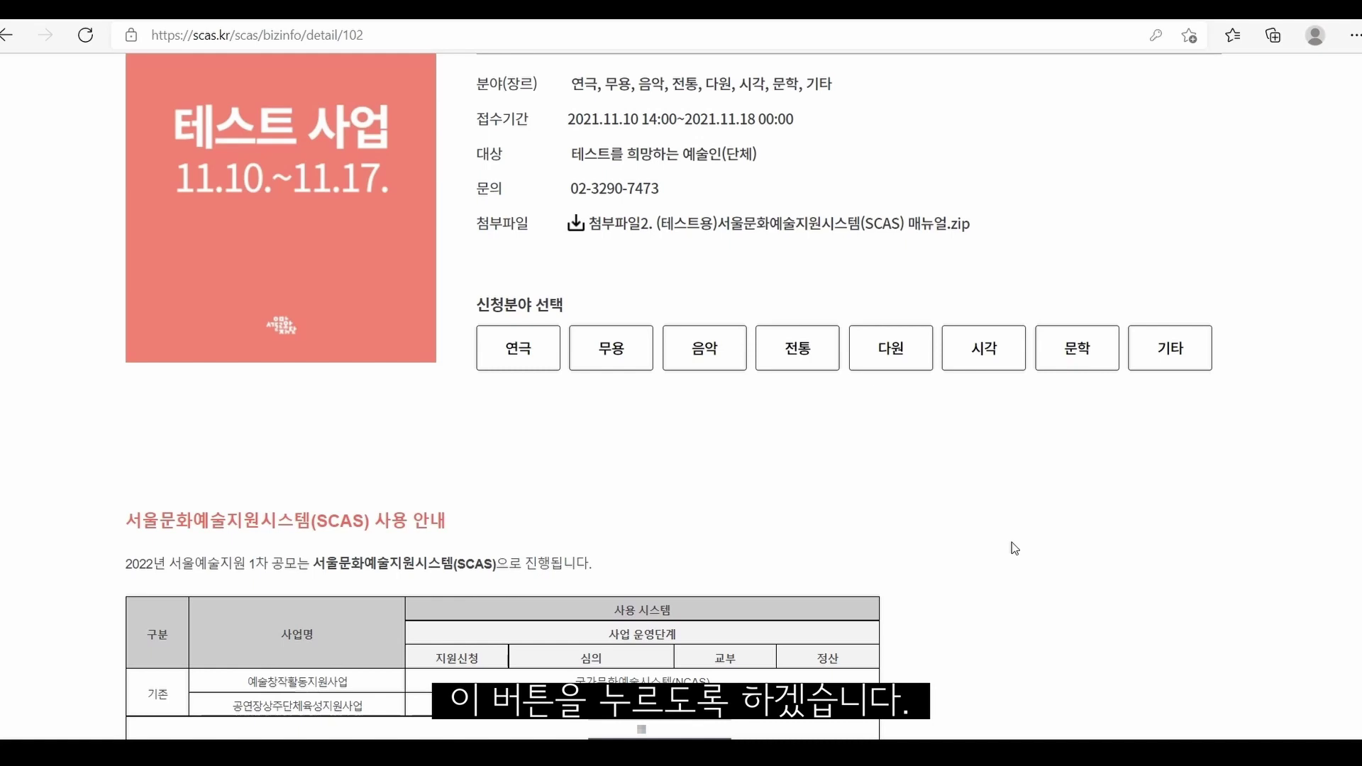
Go to 나의 사업 현황 under 사업신청현황 and check the application status of the 테스트 사업.
scroll(1011, 542, up, 7)
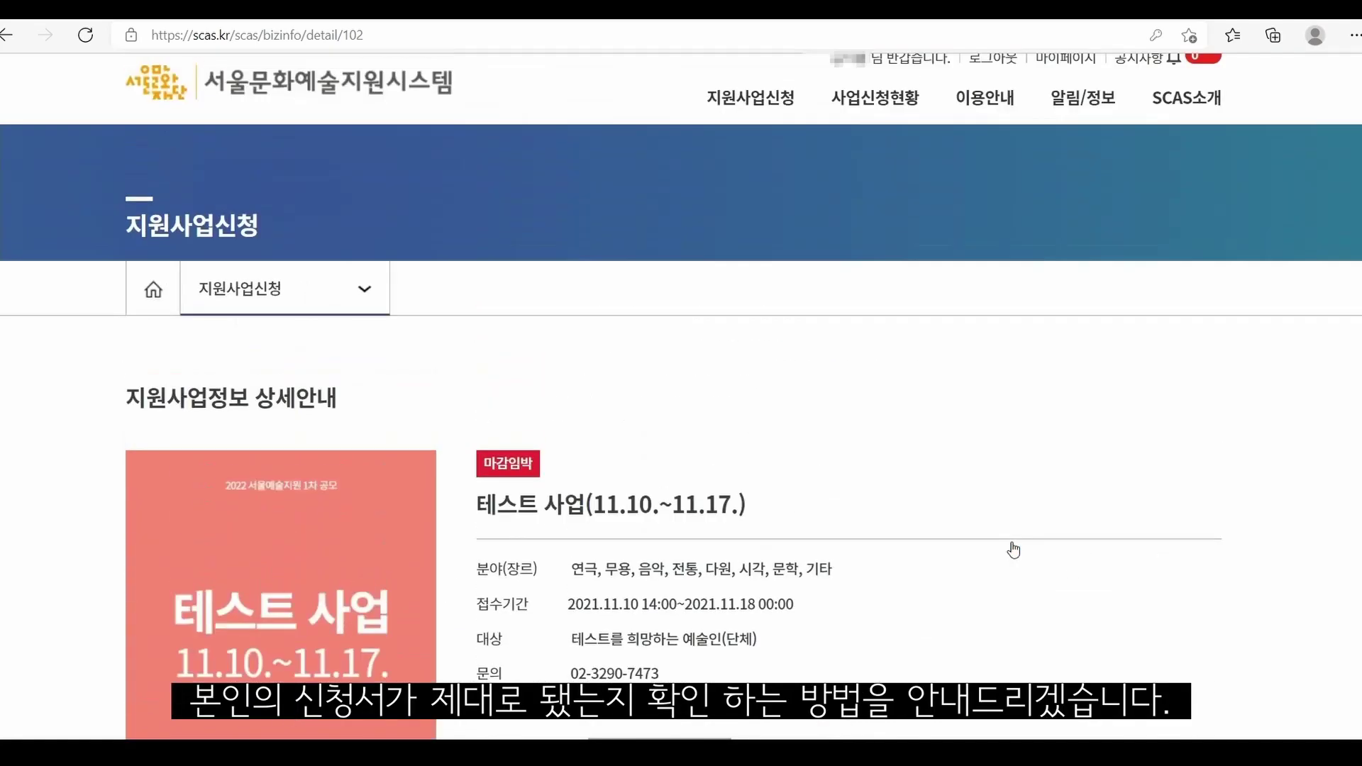
mouse_move(888, 132)
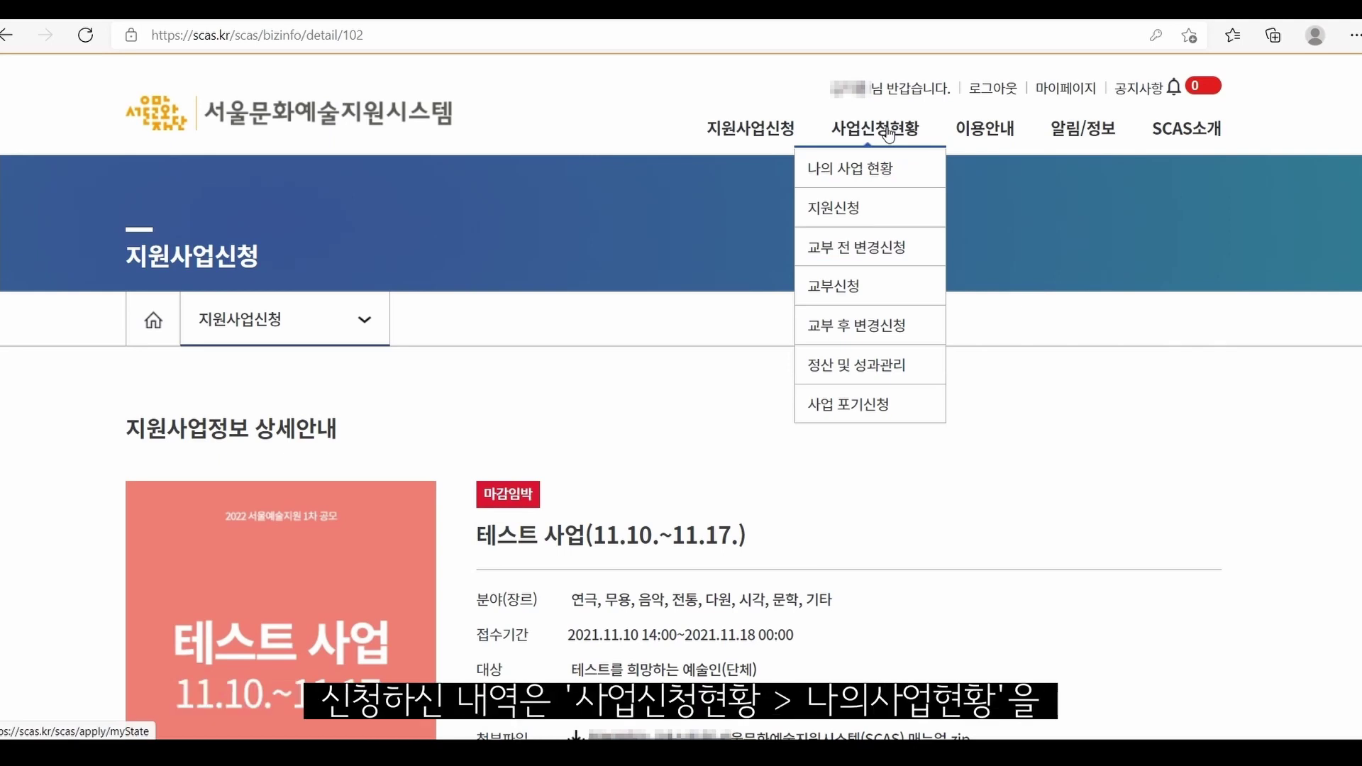
click(886, 171)
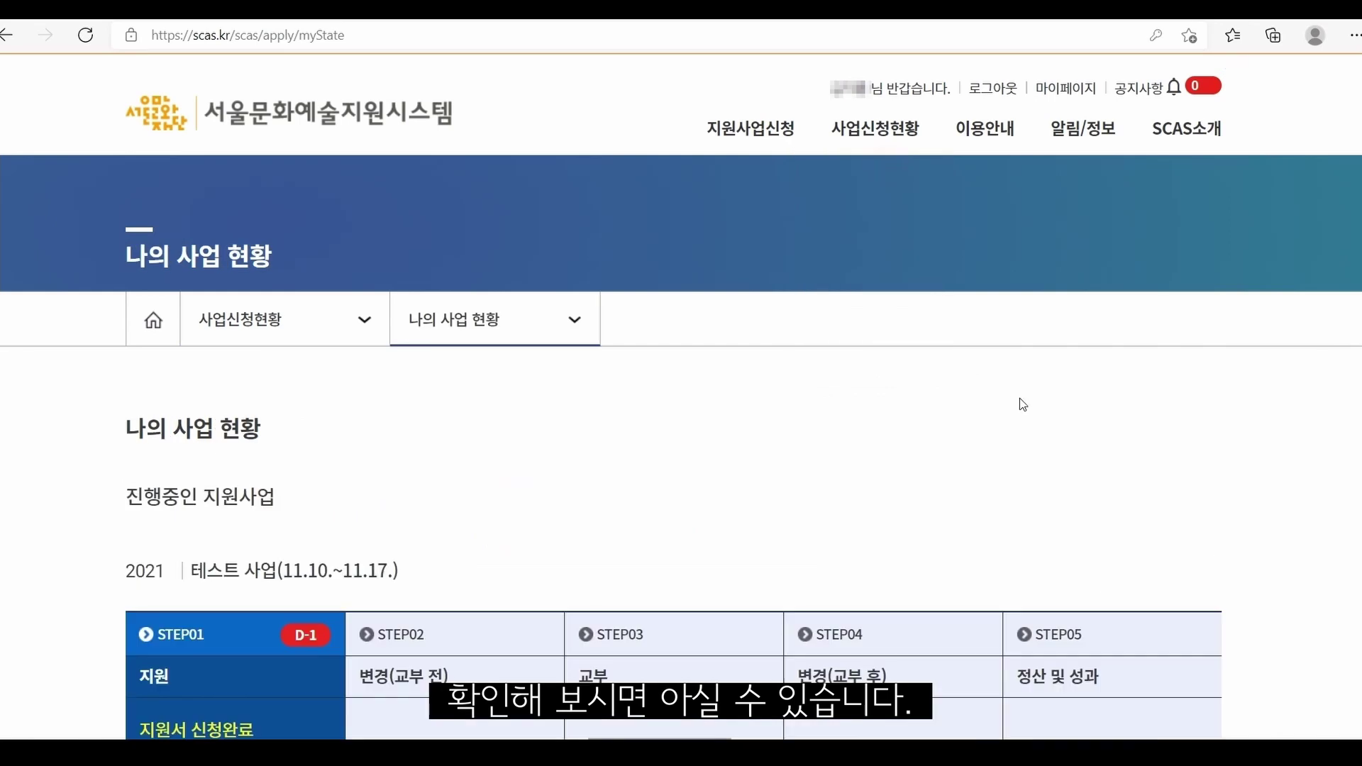
scroll(1029, 402, down, 3)
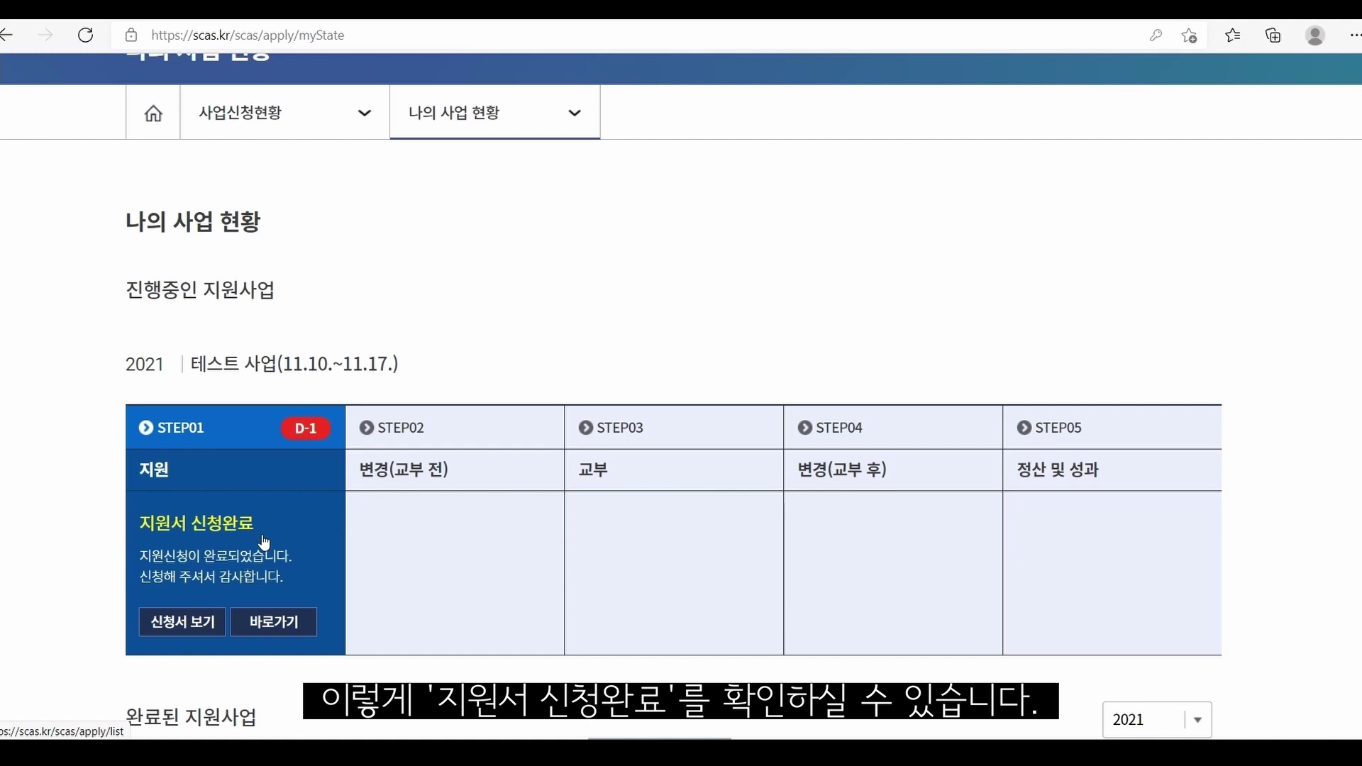
Open the submitted 테스트 사업 application from its 지원 stage and cancel the submission (제출취소).
click(201, 633)
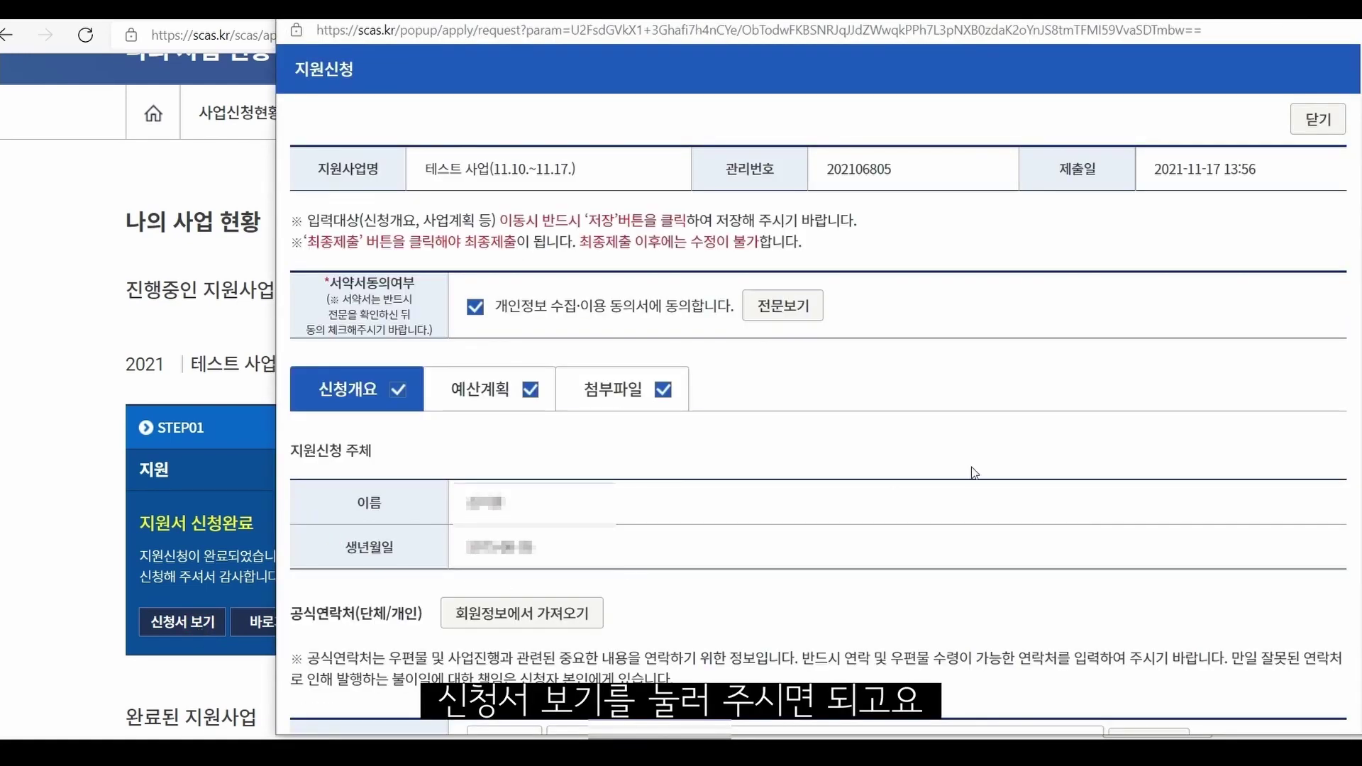
scroll(973, 473, down, 10)
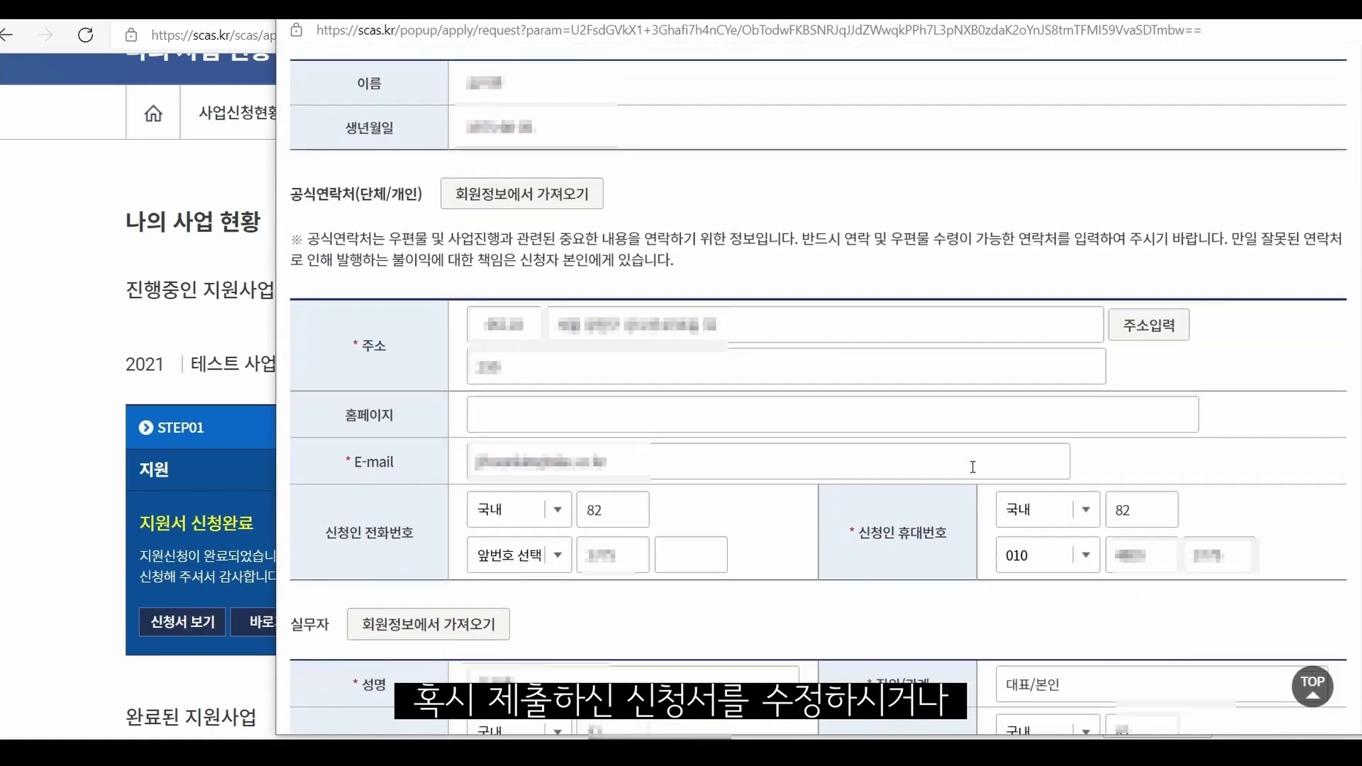
scroll(972, 466, down, 4)
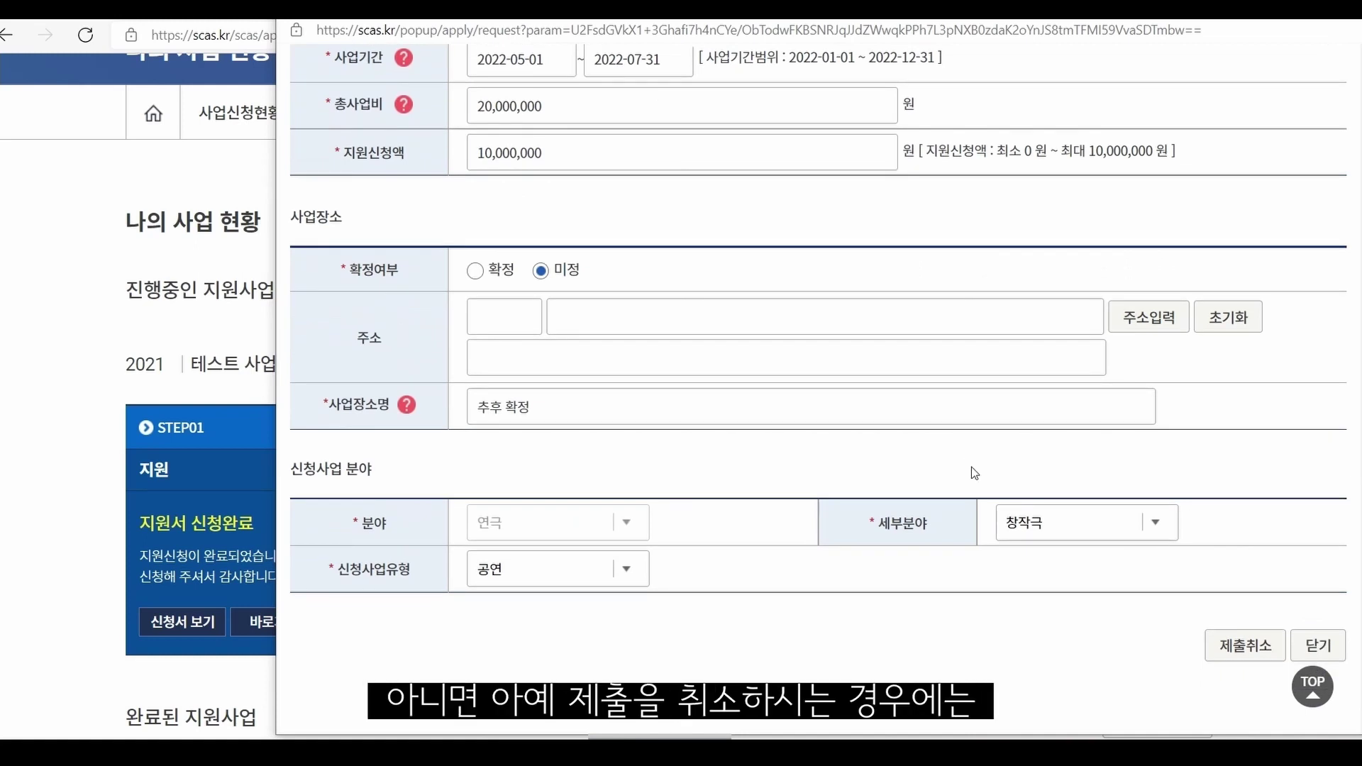
click(1261, 647)
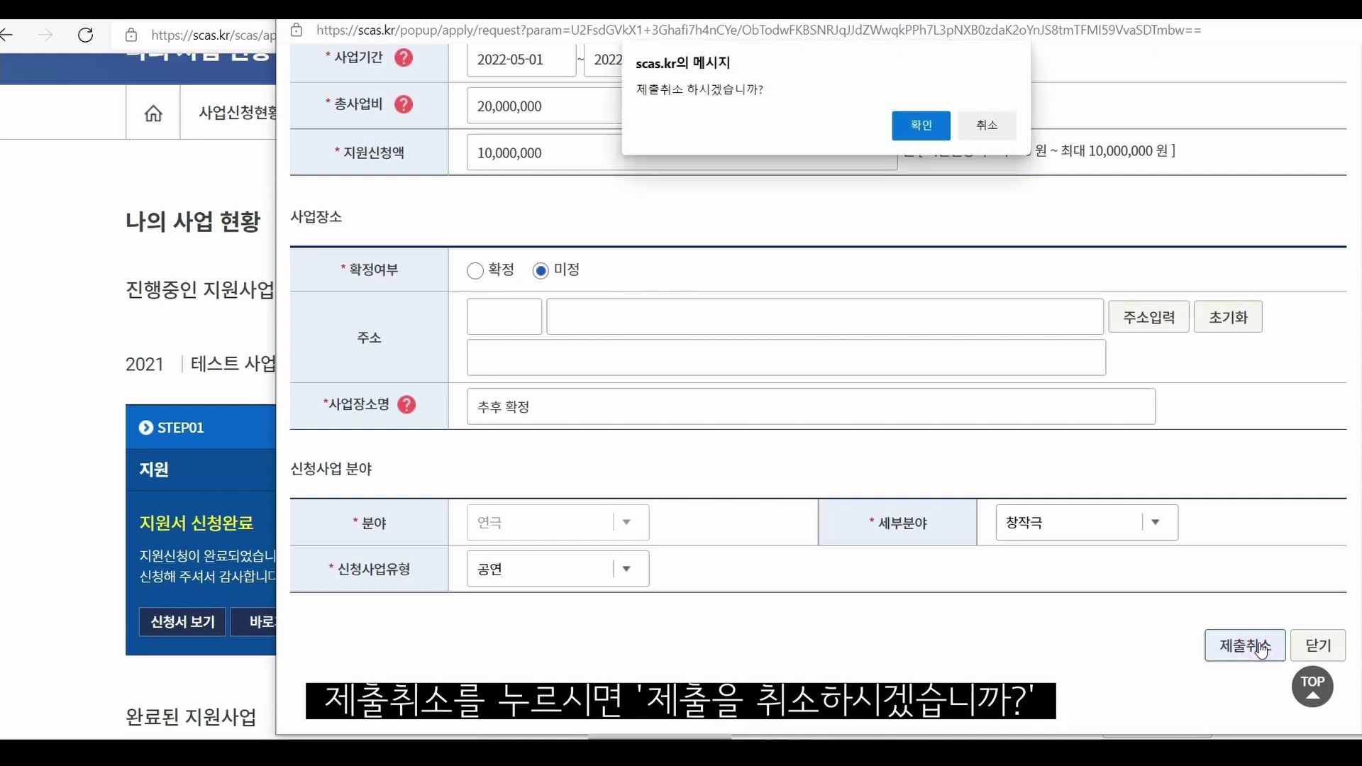
click(922, 128)
click(987, 125)
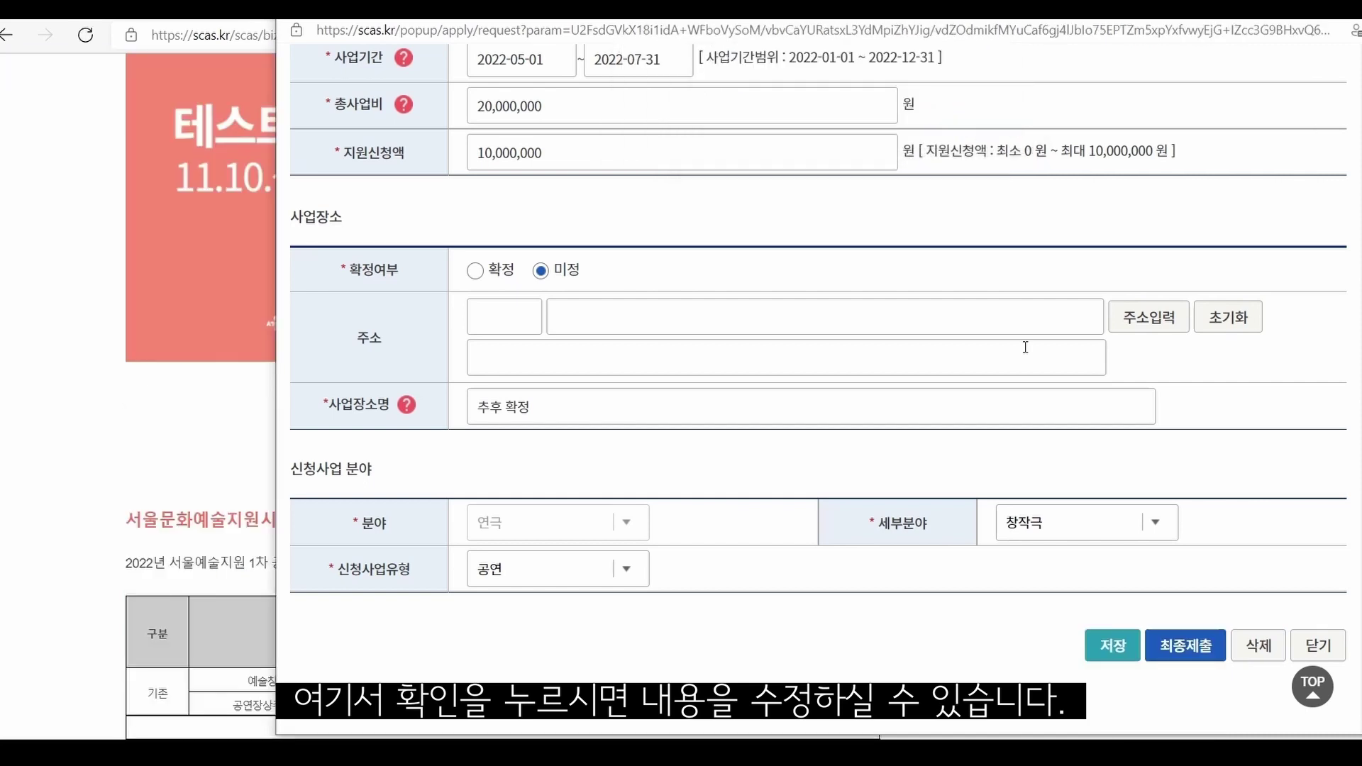
scroll(1025, 355, up, 15)
scroll(1025, 348, up, 5)
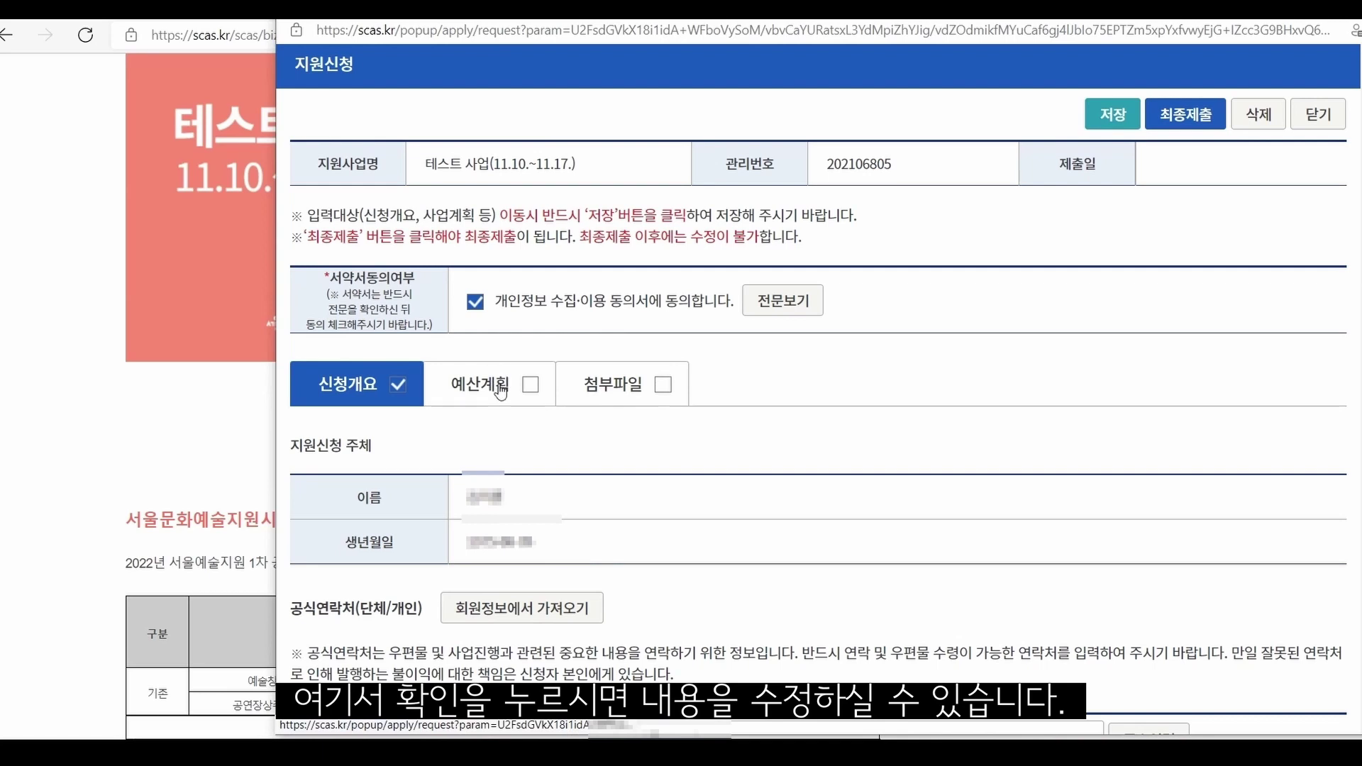
scroll(1026, 352, down, 20)
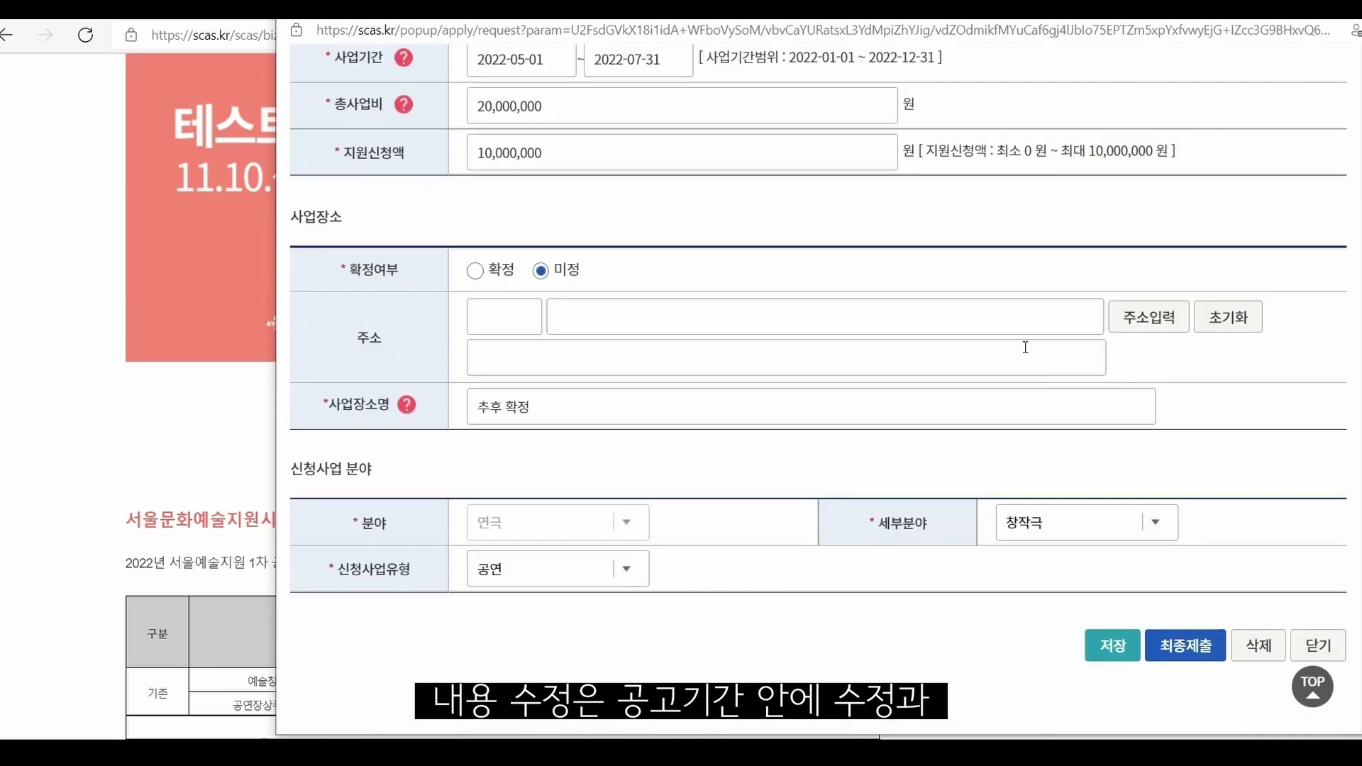
scroll(1025, 348, up, 20)
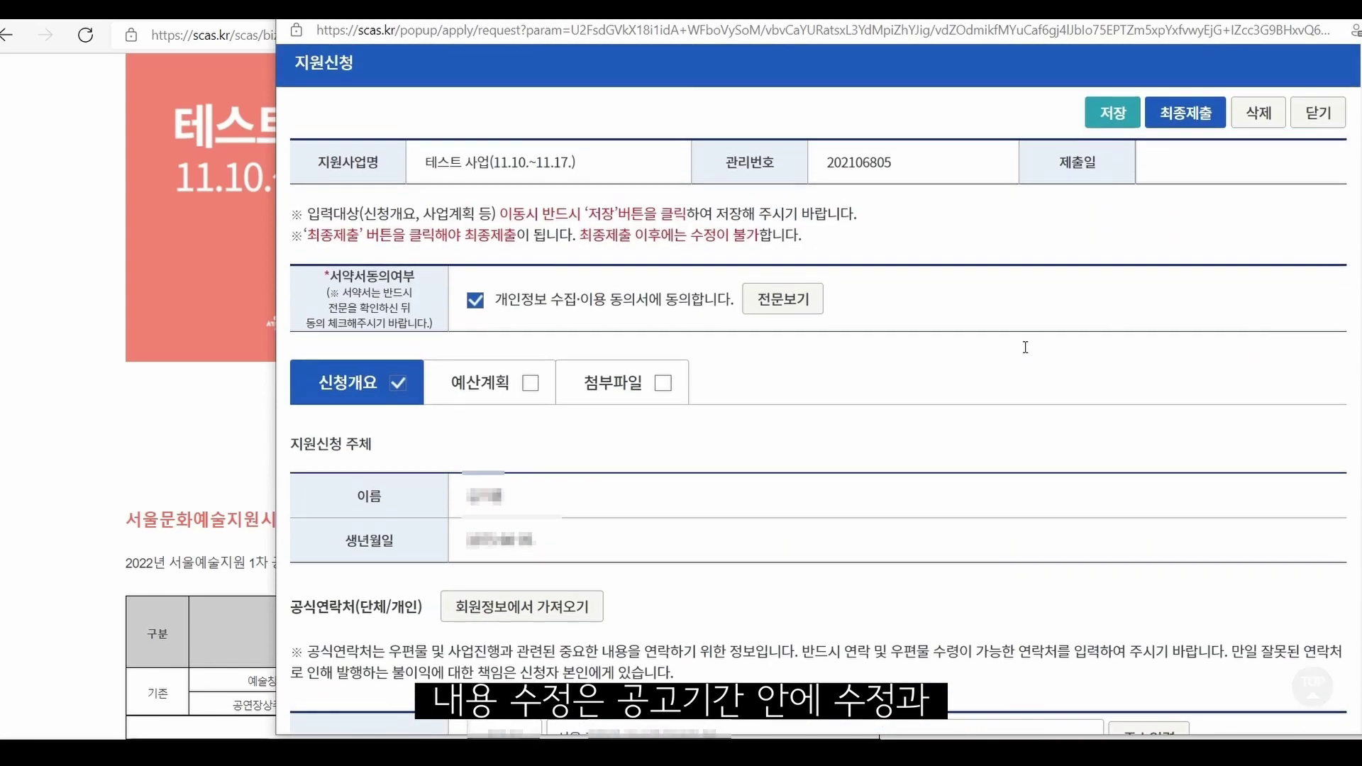